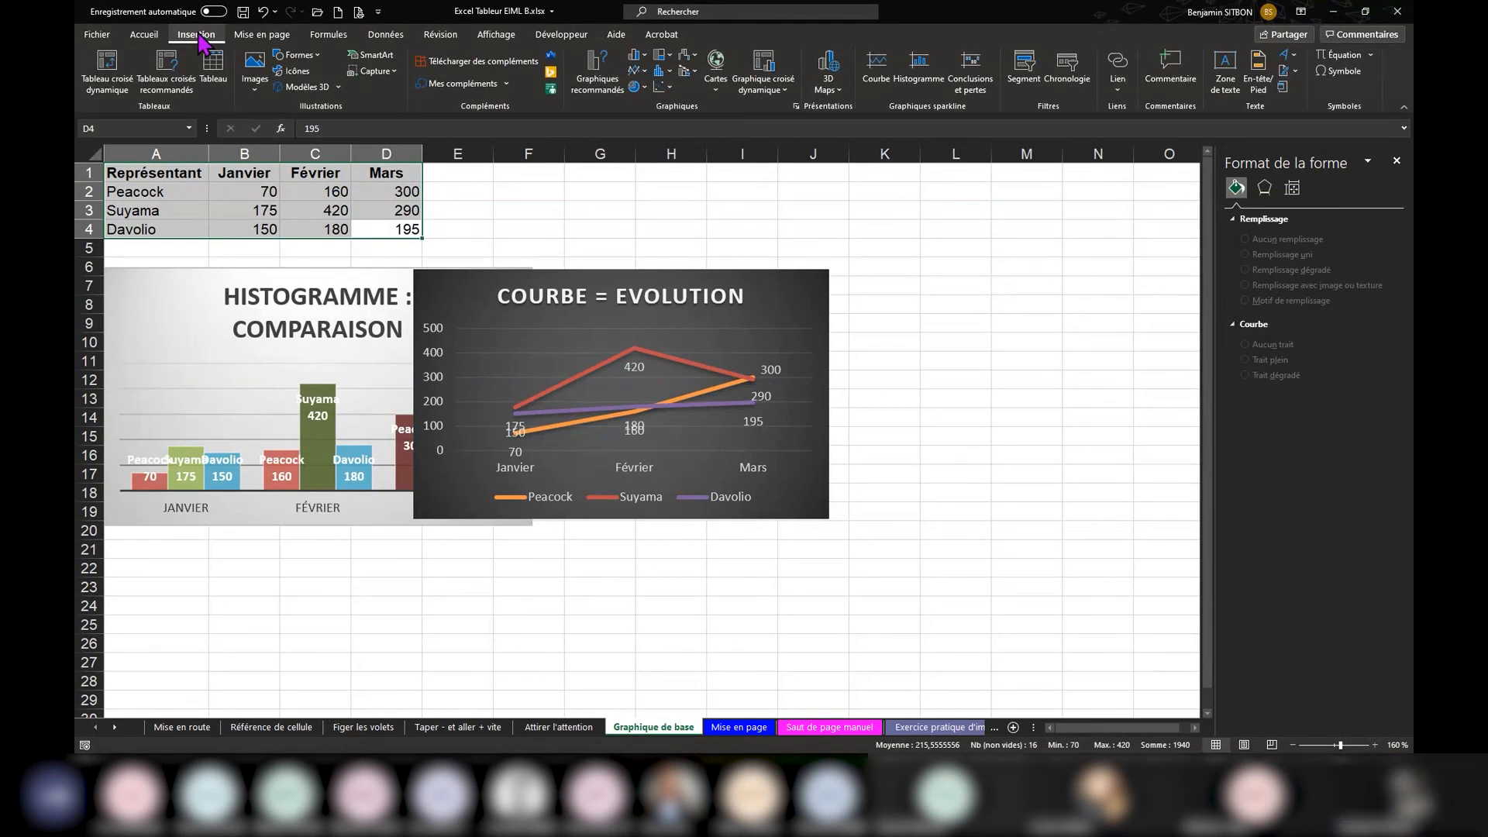
Step: Insert a standard pie chart (Secteurs) from the selected sales data in A1:D4
left_click(607, 73)
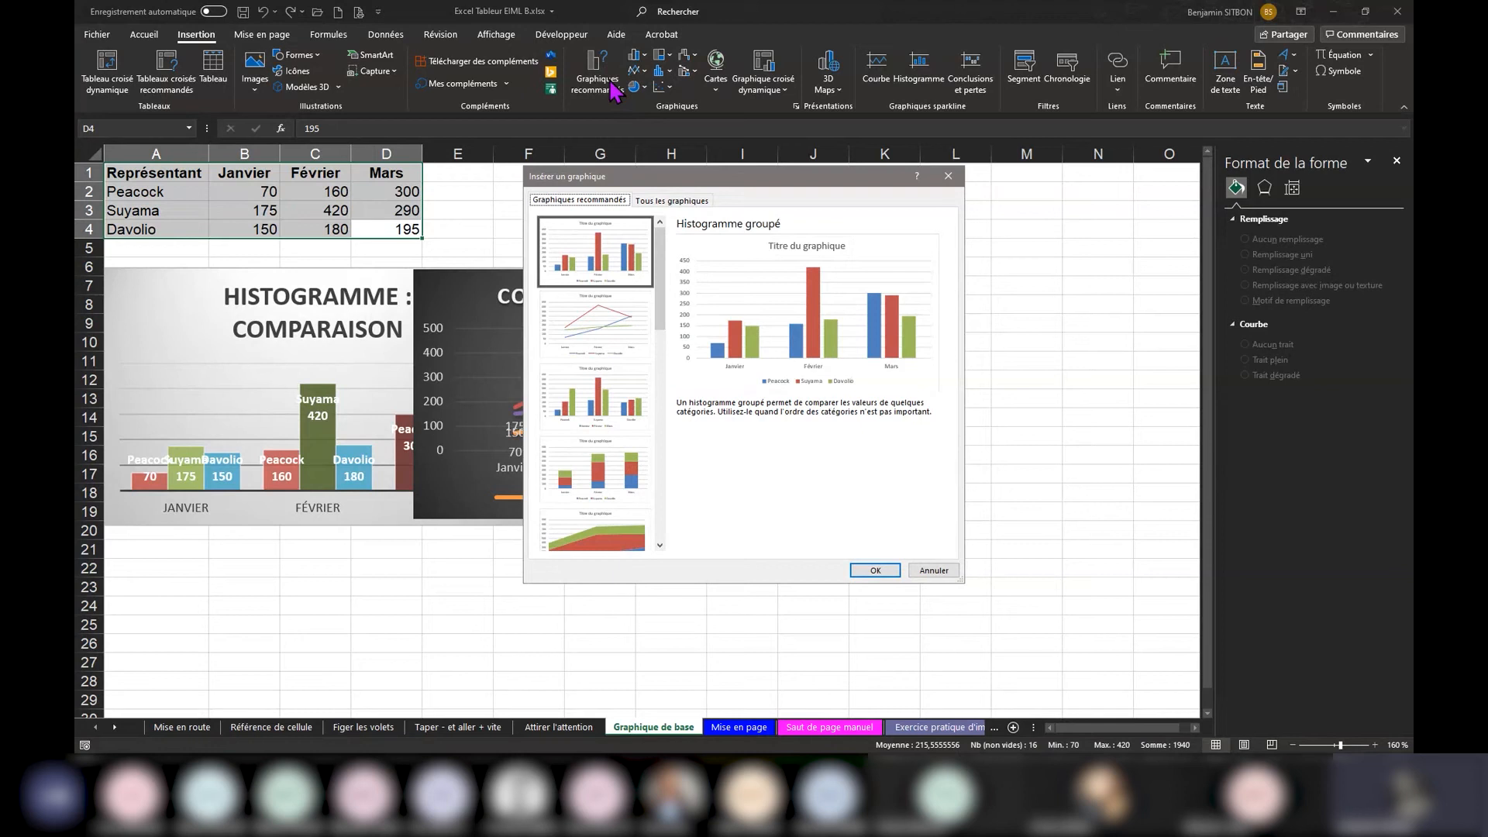
left_click(661, 203)
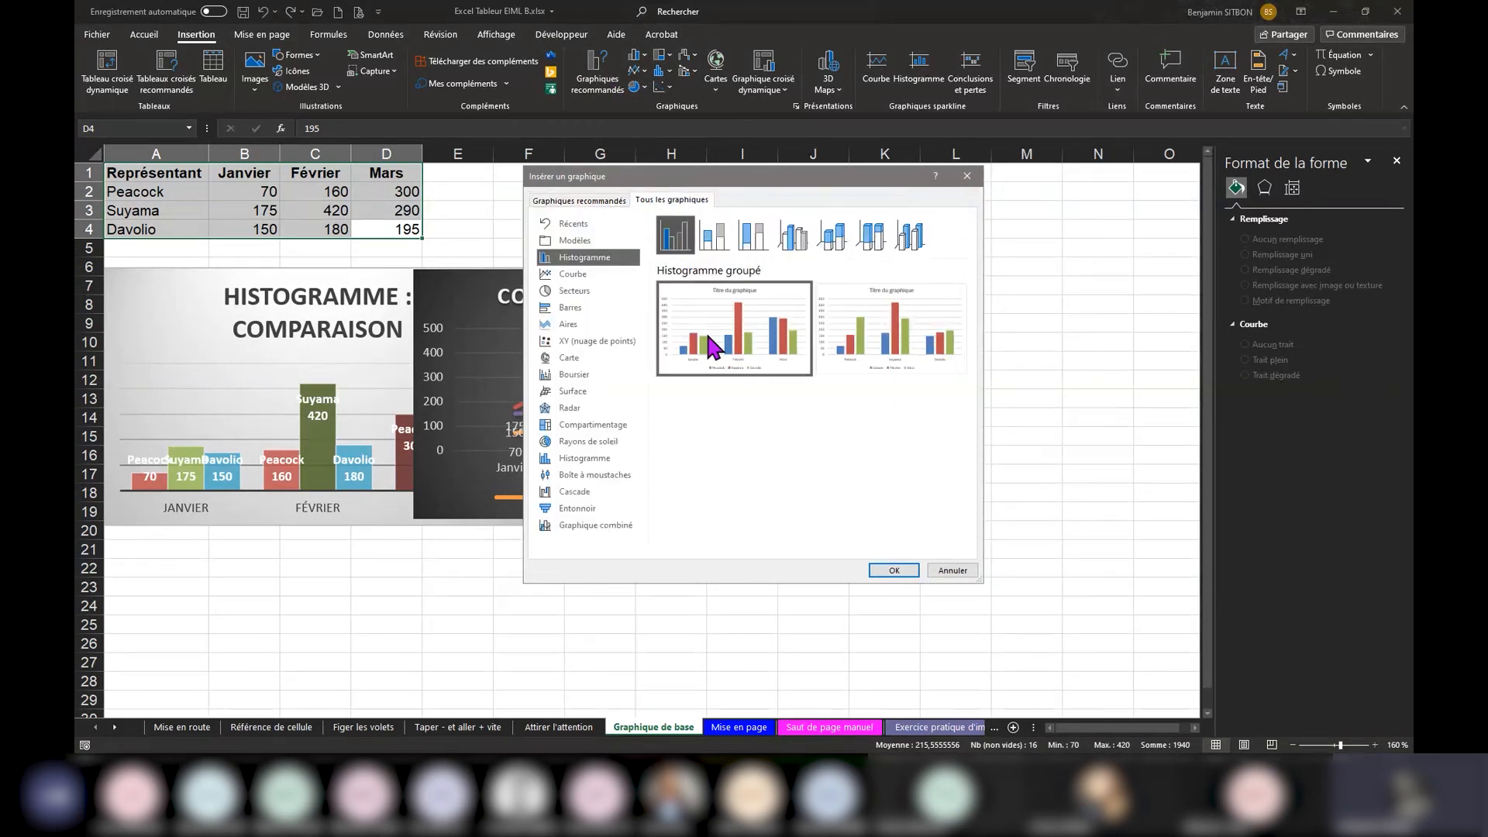
left_click(573, 291)
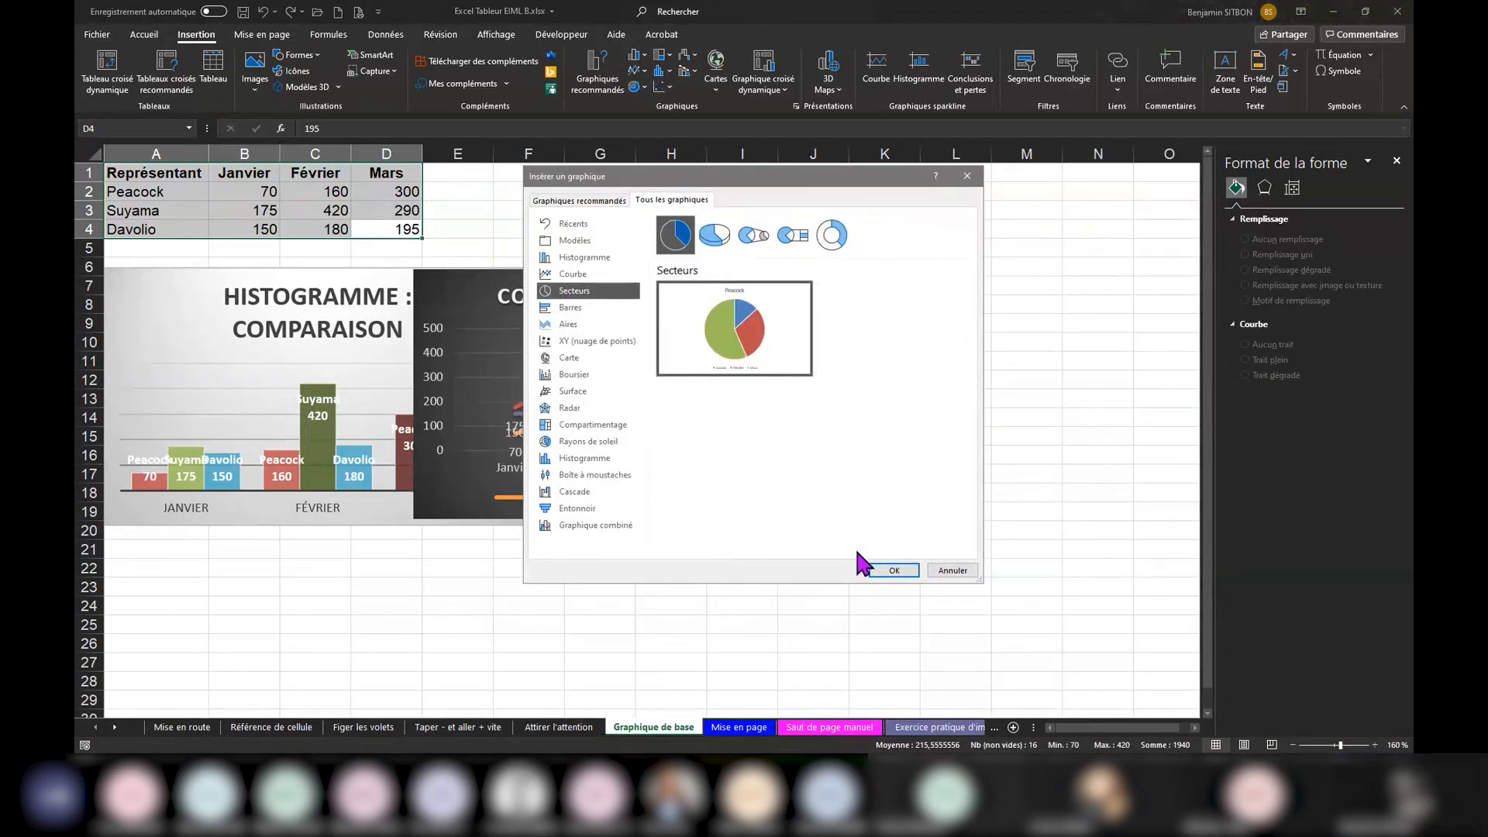
left_click(883, 570)
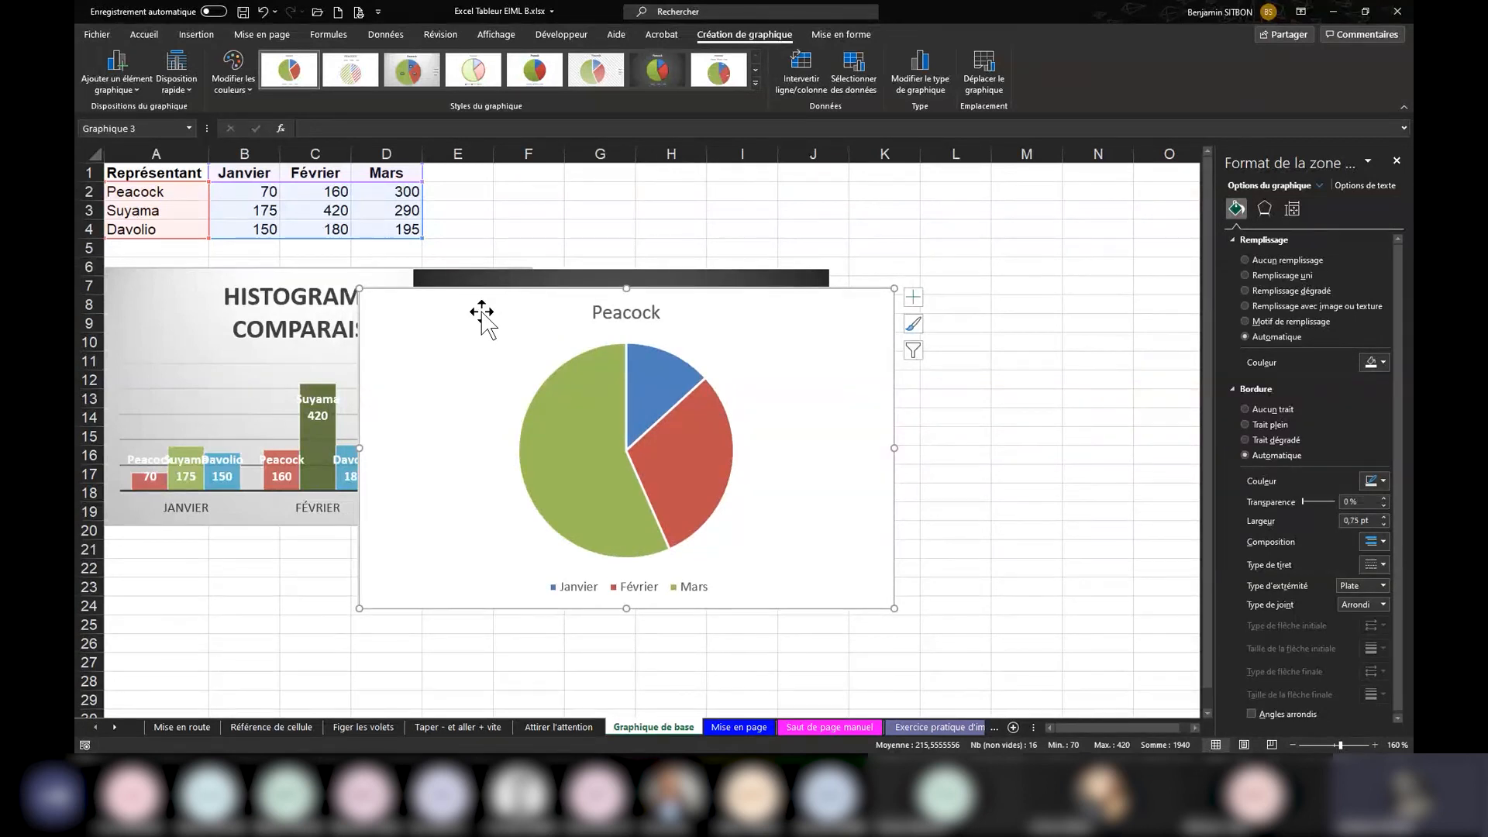
Step: Enlarge the pie chart to about twelve columns' combined reach over the sheet and place it beside the data table
left_click_drag(481, 312, 495, 230)
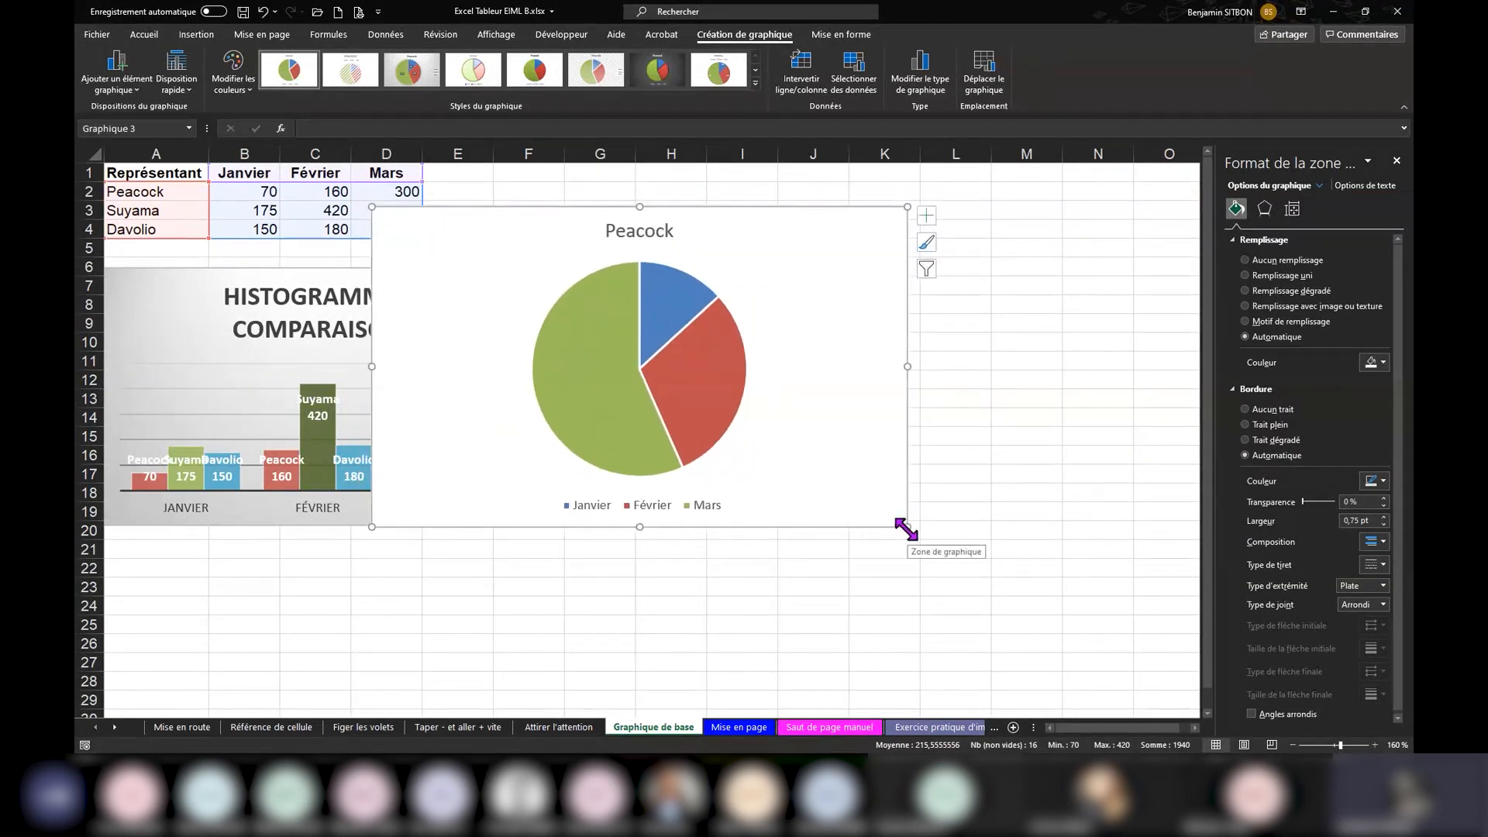
left_click_drag(906, 529, 1110, 648)
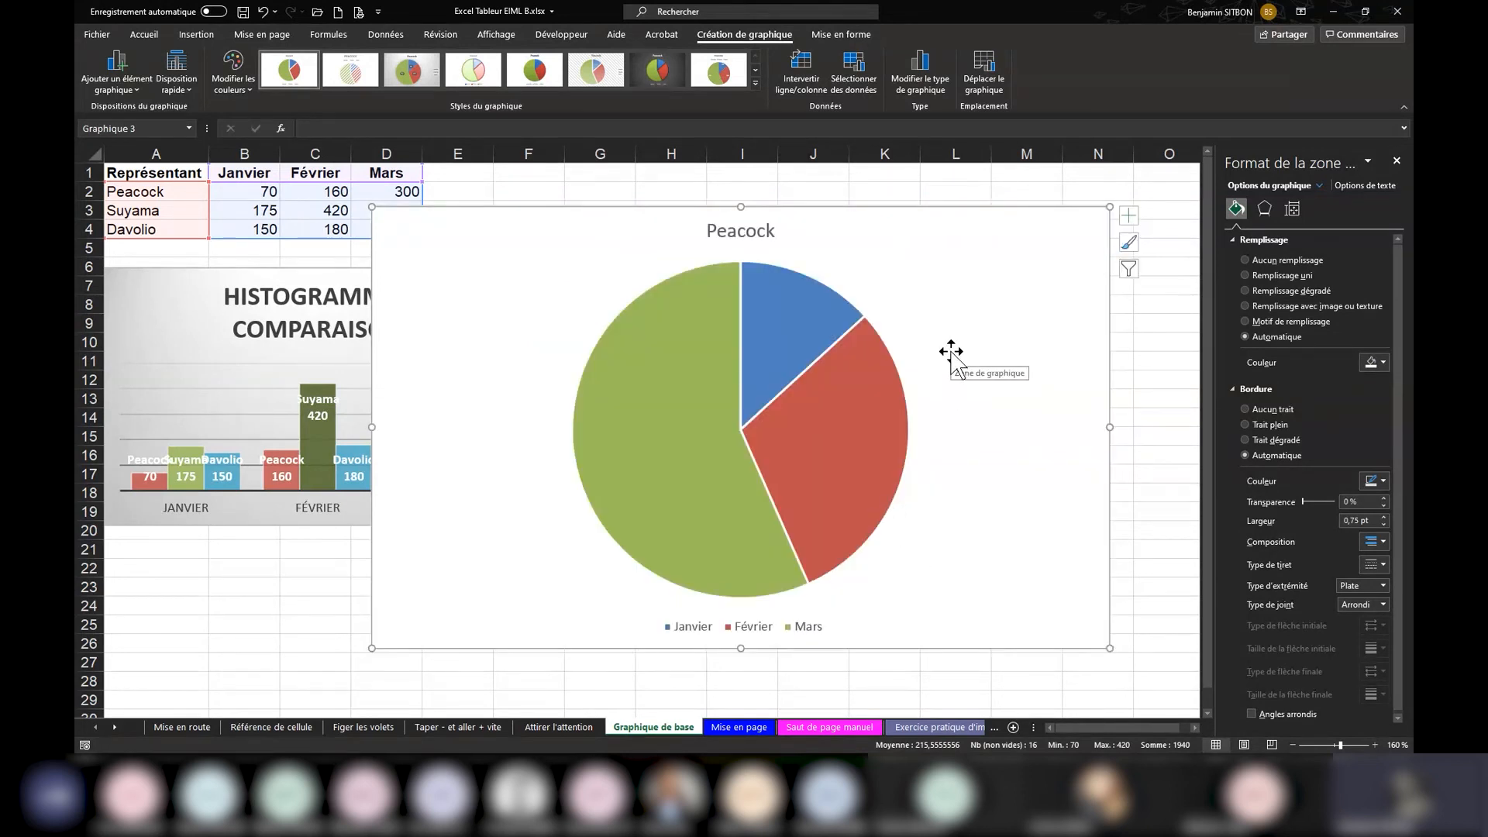
left_click_drag(974, 248, 1030, 206)
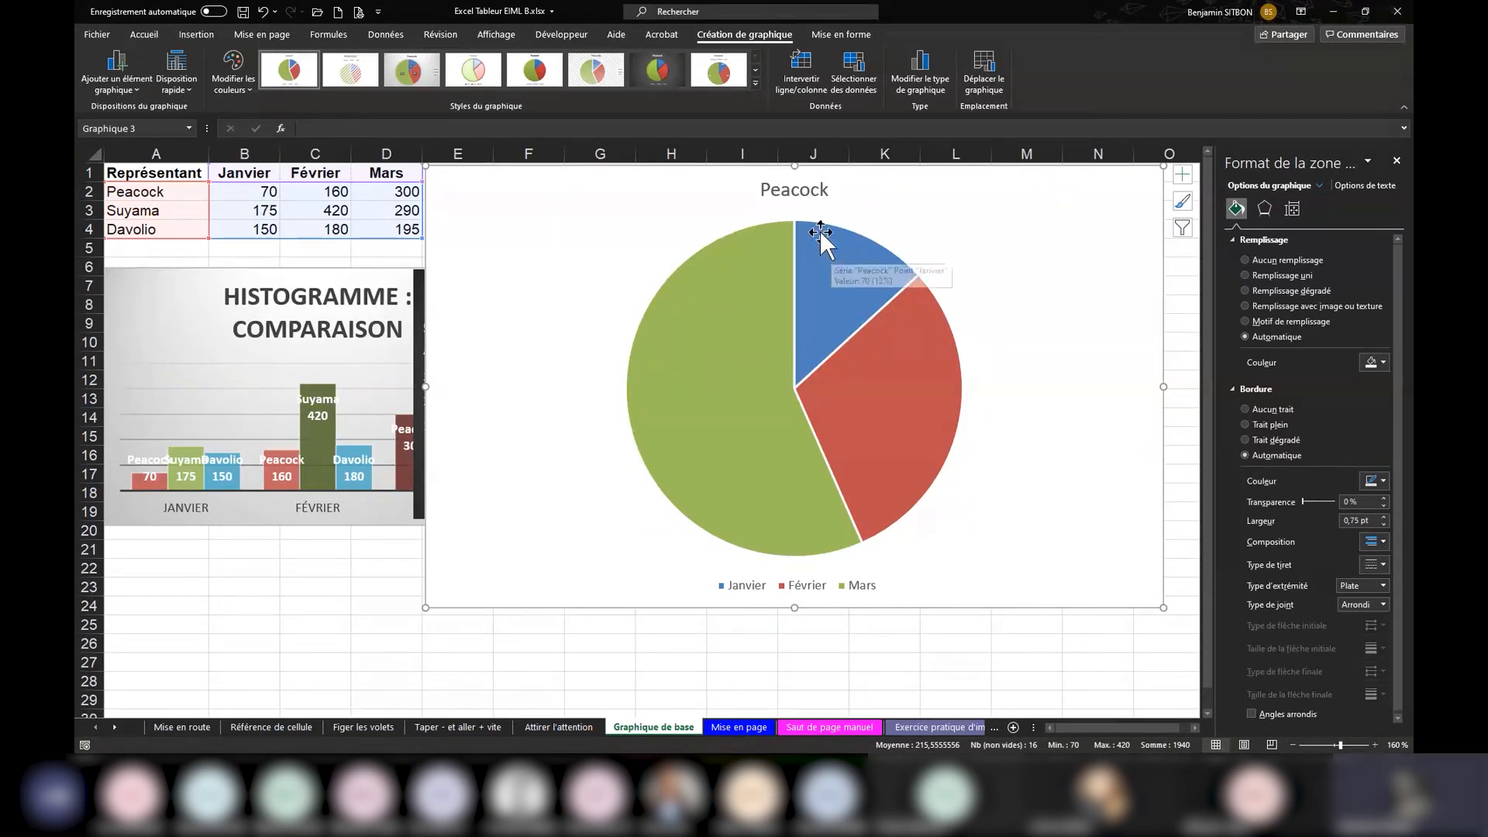
Step: Compare the pie chart with the Peacock row and with all three representatives' rows in A2:D4
left_click_drag(147, 195, 389, 193)
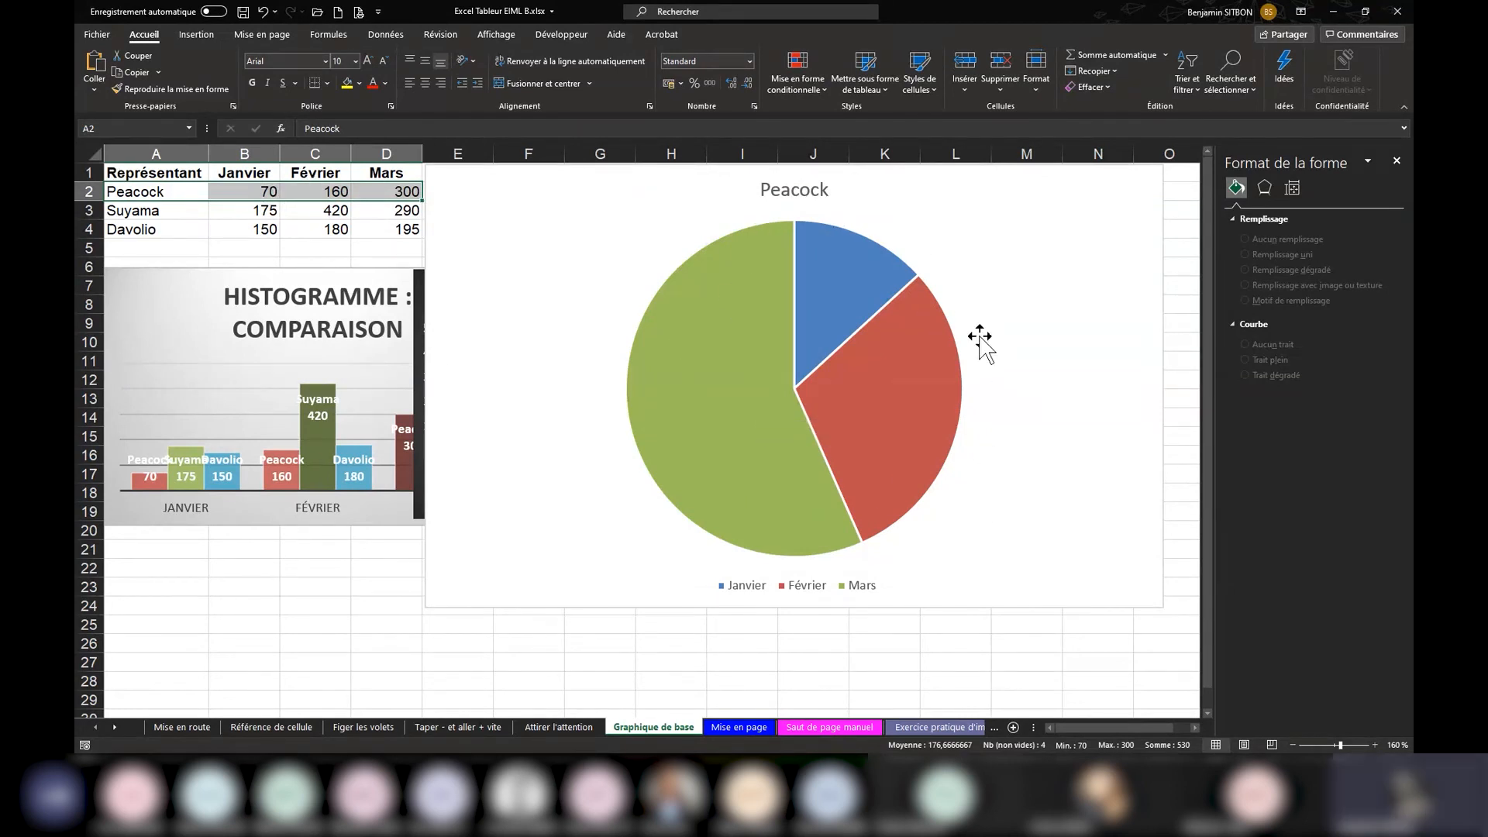
left_click_drag(155, 191, 379, 231)
mouse_move(612, 200)
left_mouse_down()
mouse_move(571, 206)
mouse_move(601, 203)
left_mouse_up()
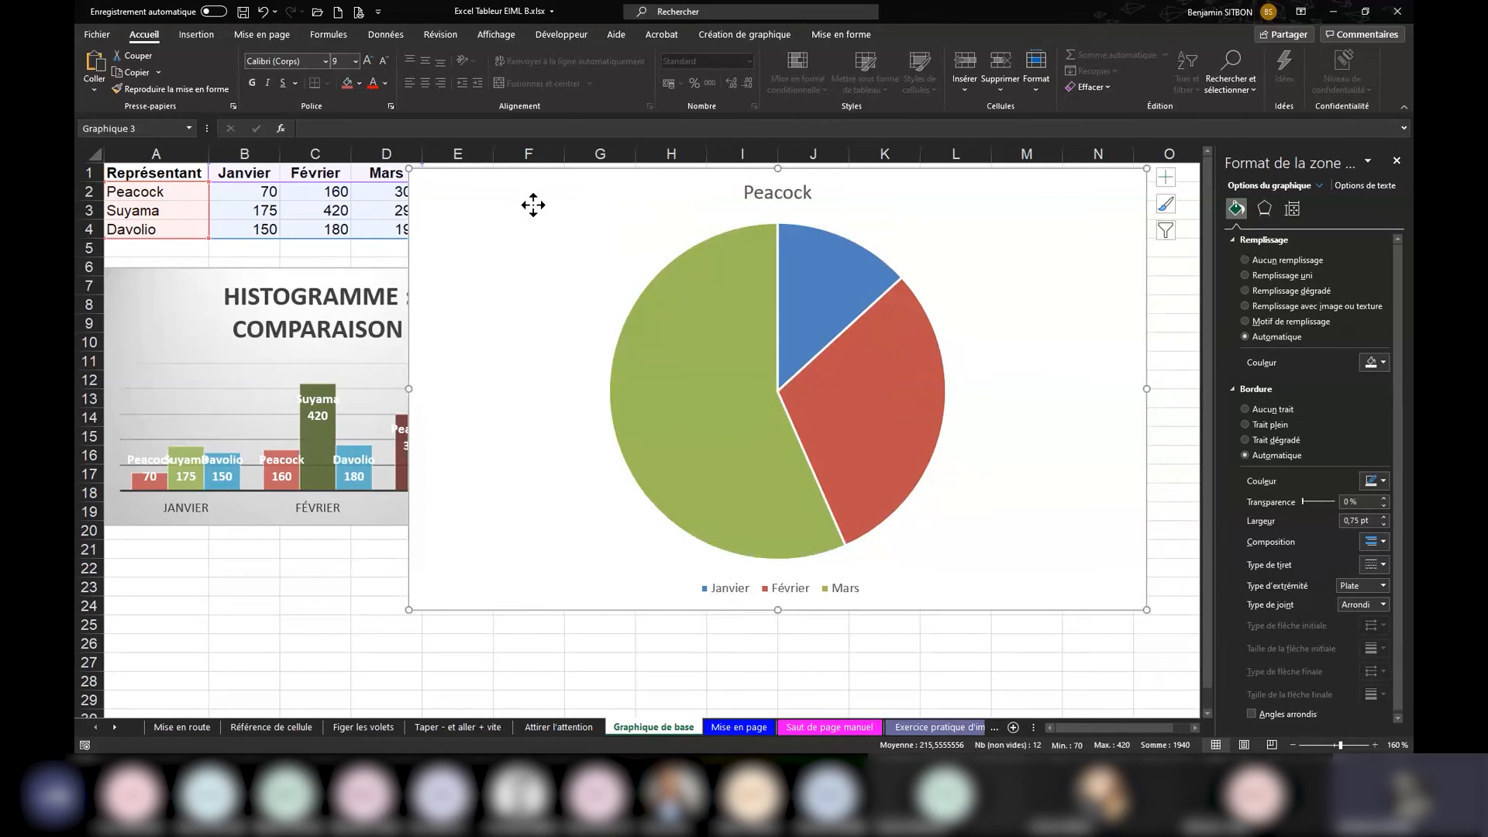
left_click_drag(533, 204, 597, 209)
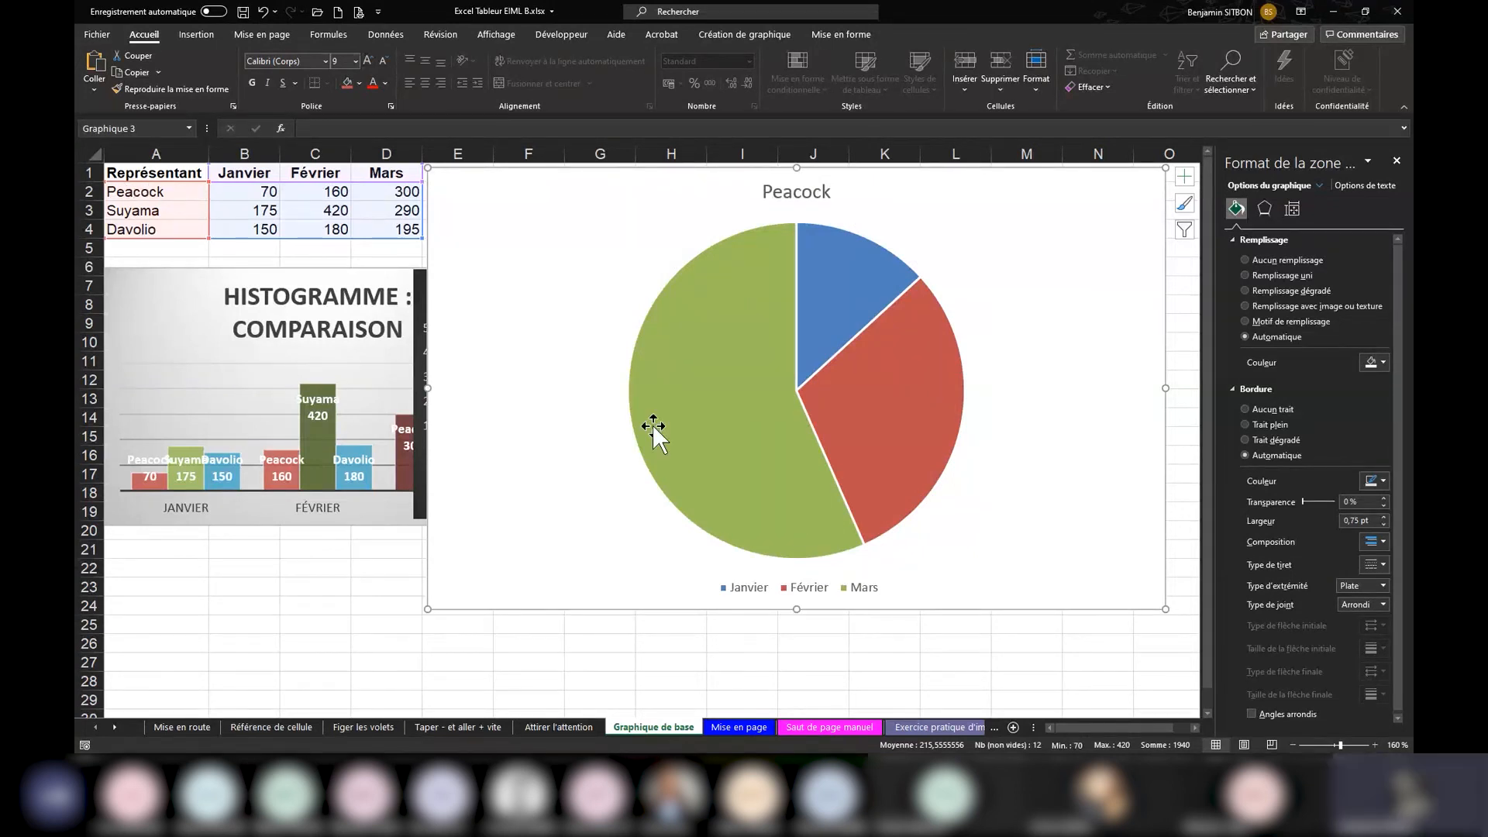
key("ctrl+z")
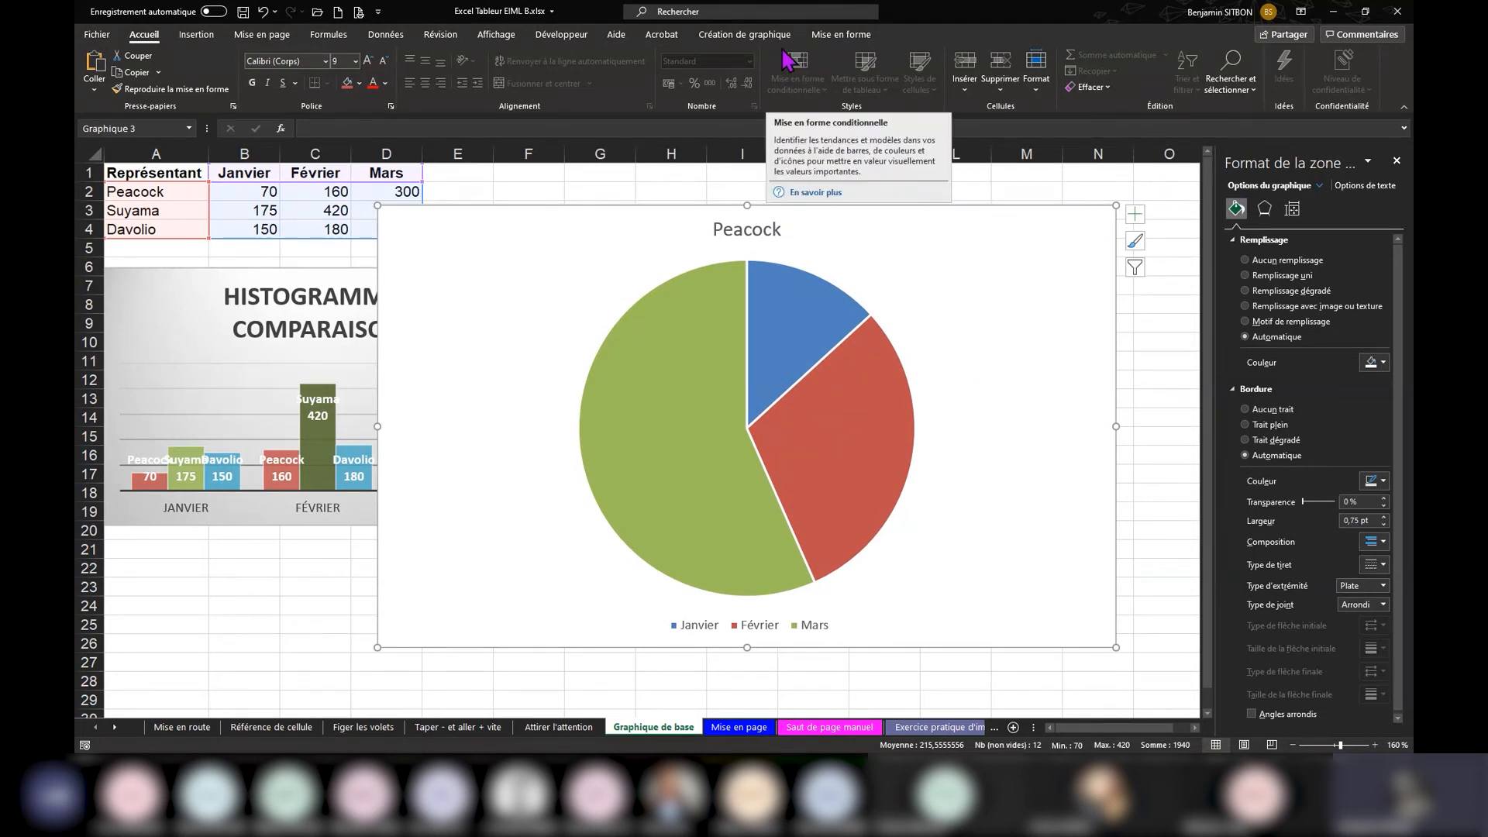
Step: Change the pie chart's type to a doughnut chart (Anneau), keeping the first variant
left_click(756, 35)
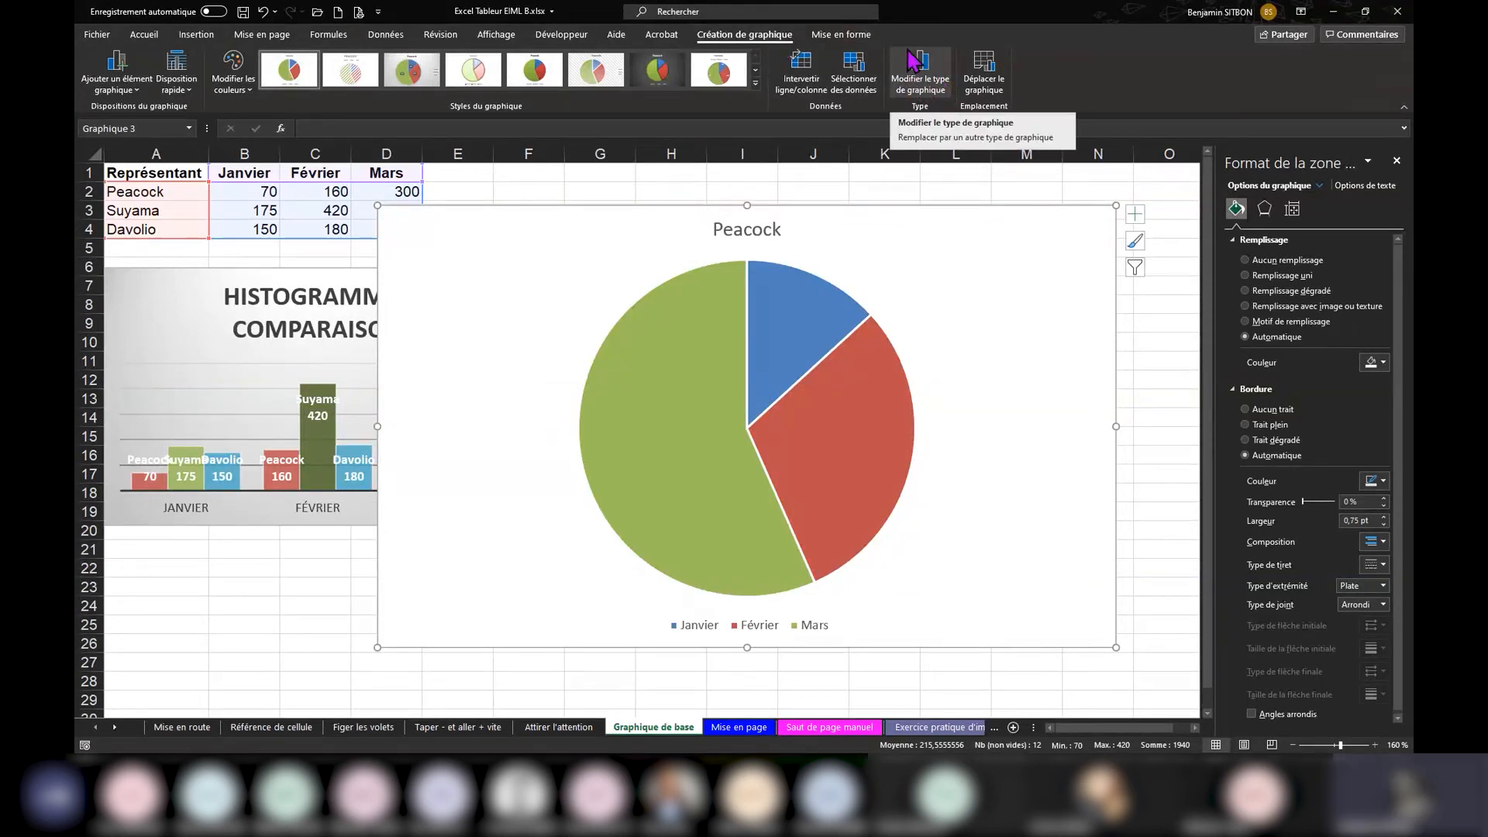
left_click(936, 82)
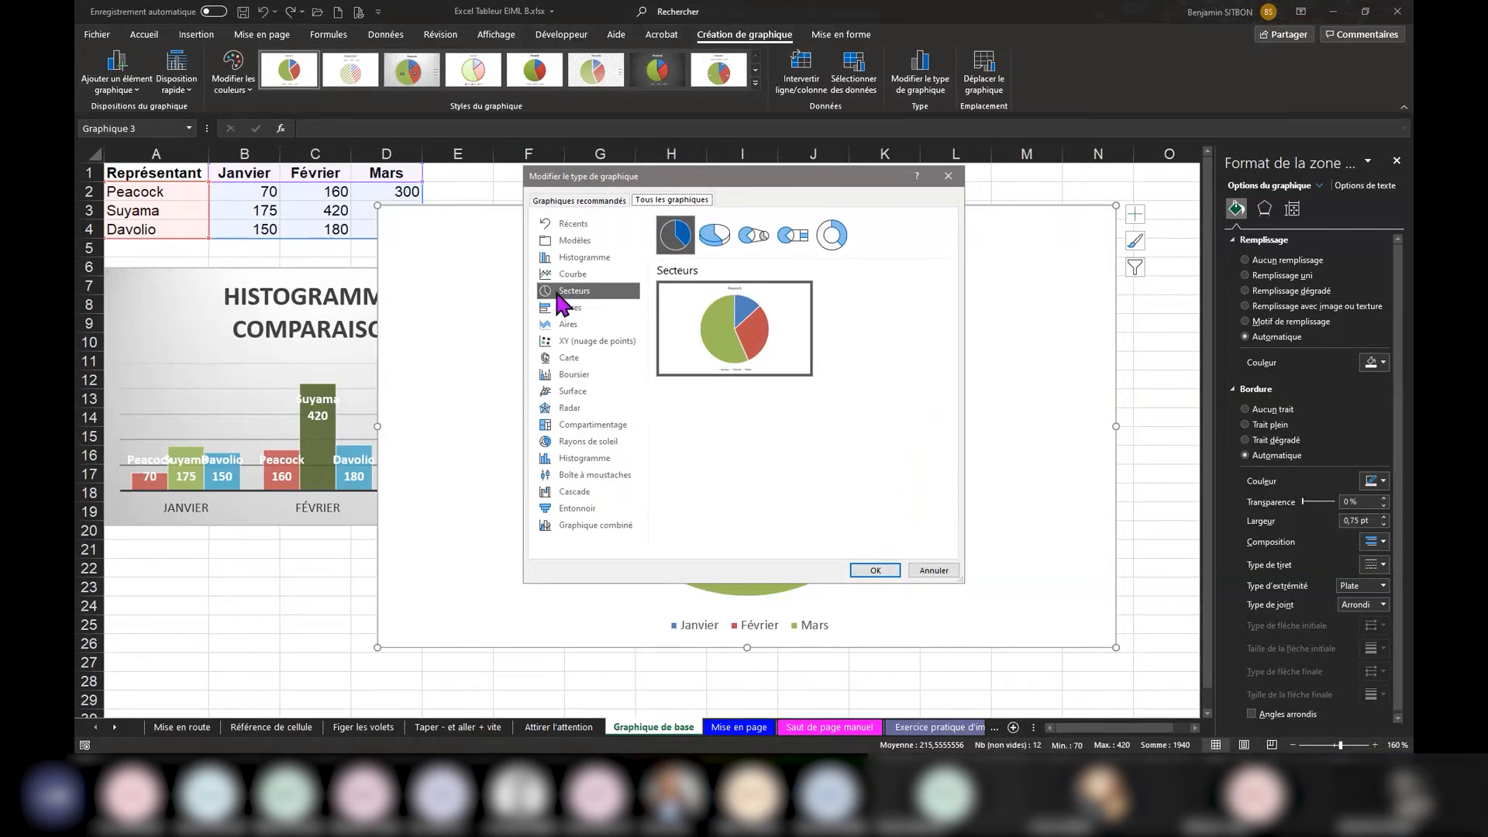
left_click(841, 240)
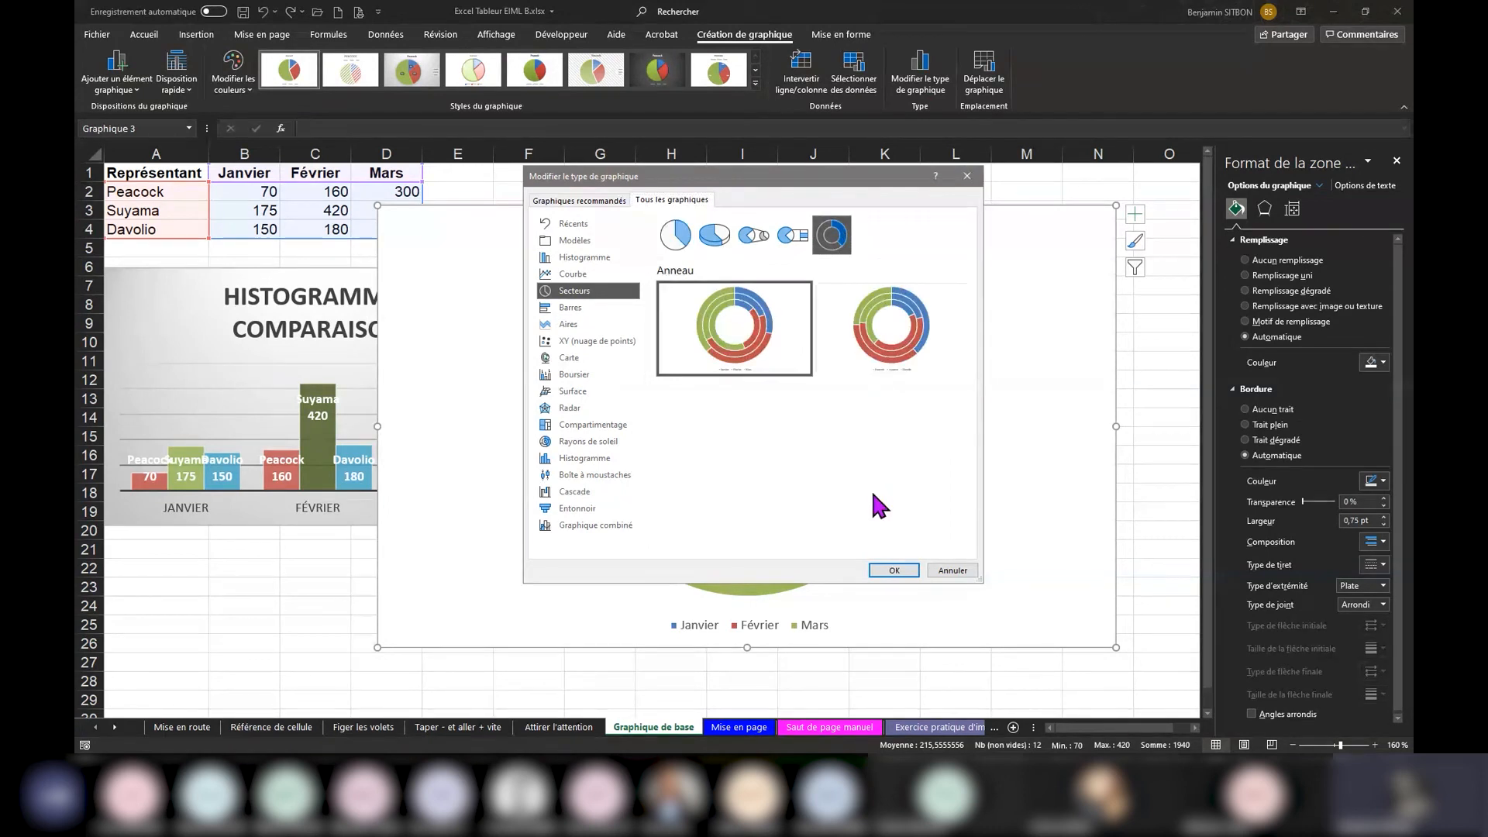
left_click(912, 574)
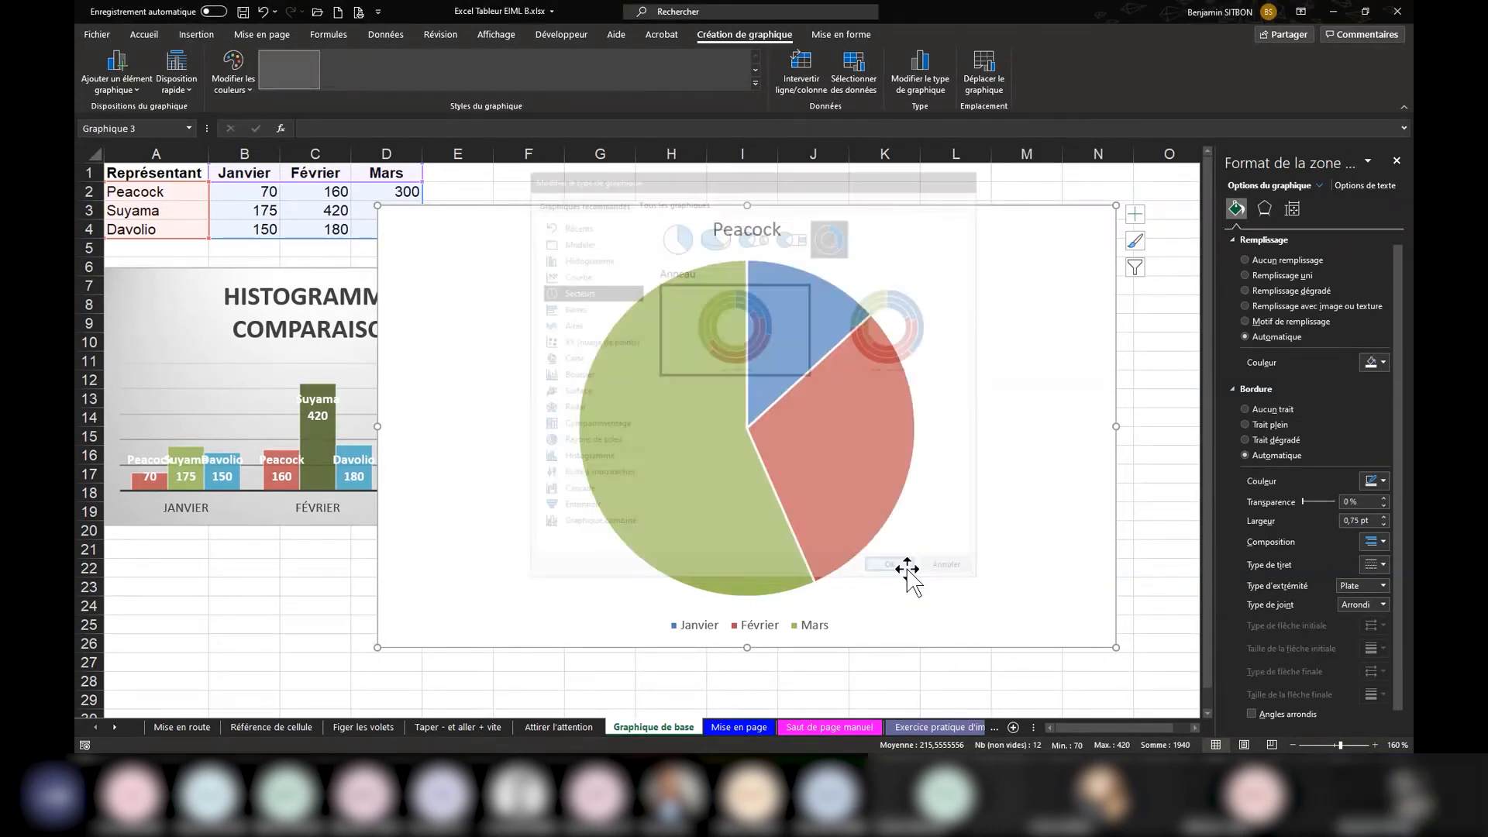
Step: Move the doughnut chart up slightly and apply the third colourful palette, with red, purple and orange, to it
left_click_drag(1025, 263, 1031, 233)
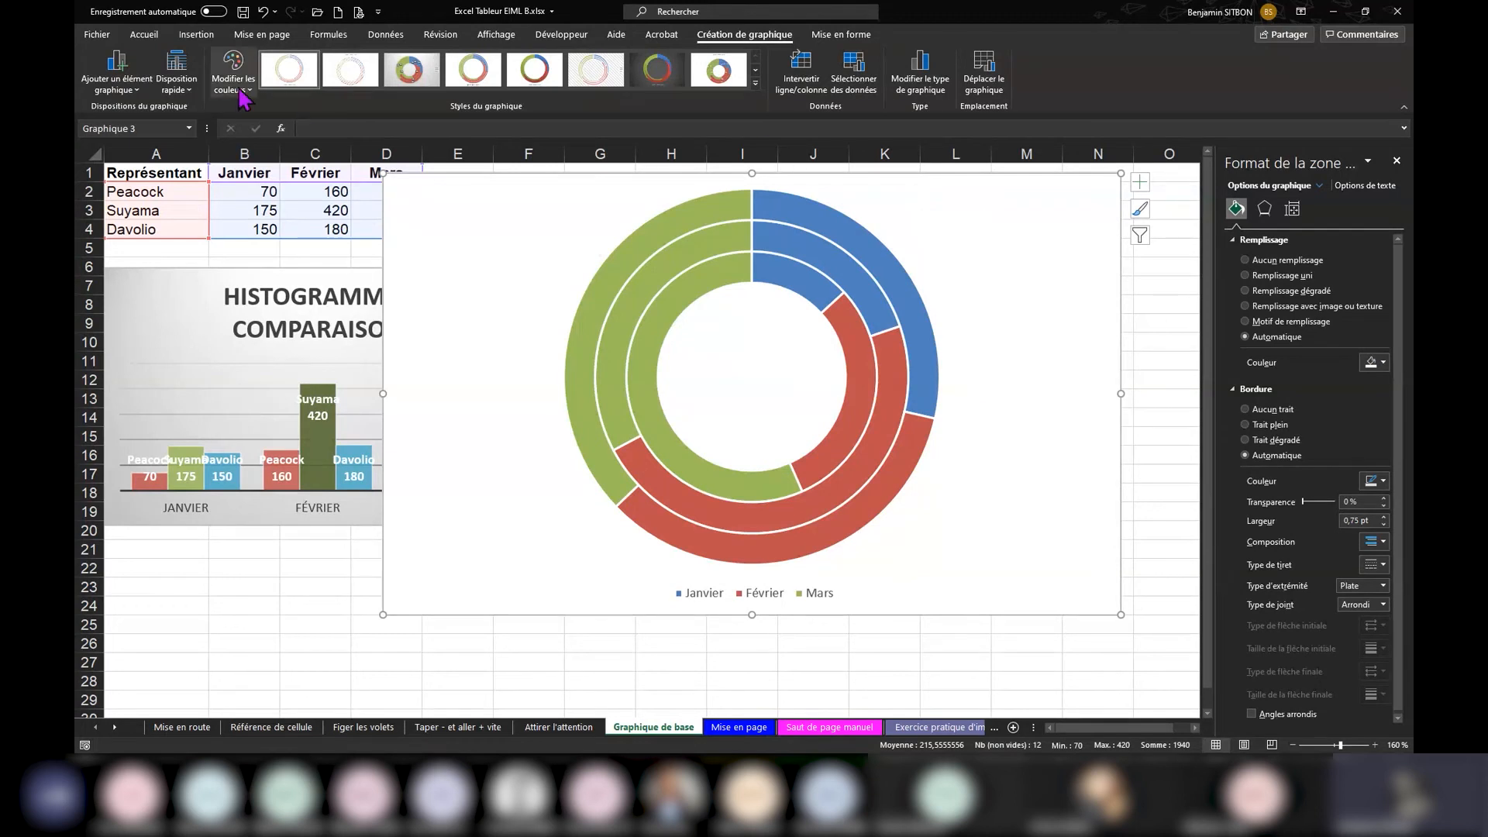
left_click(178, 73)
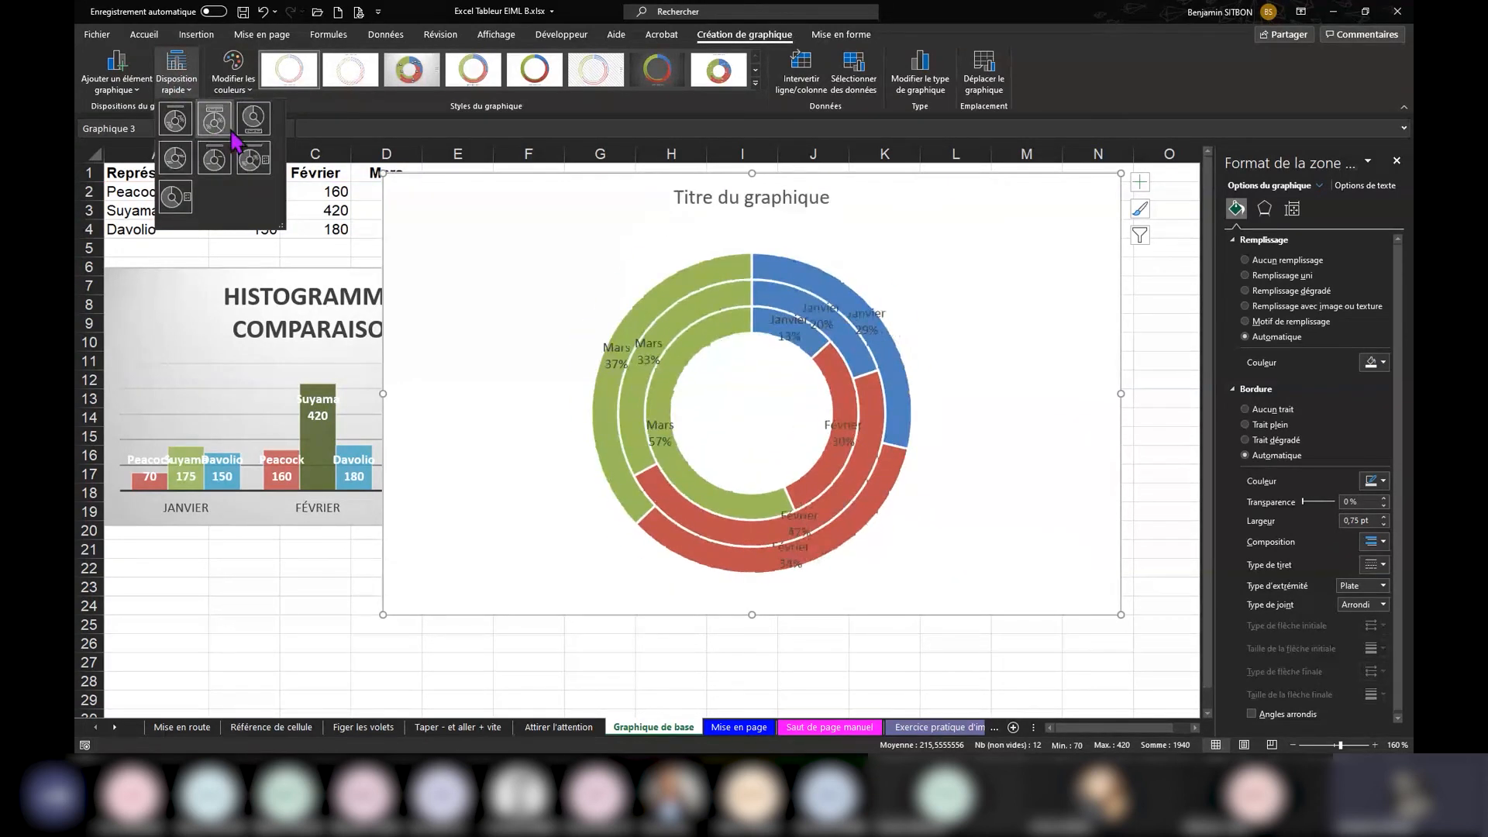
left_click(233, 68)
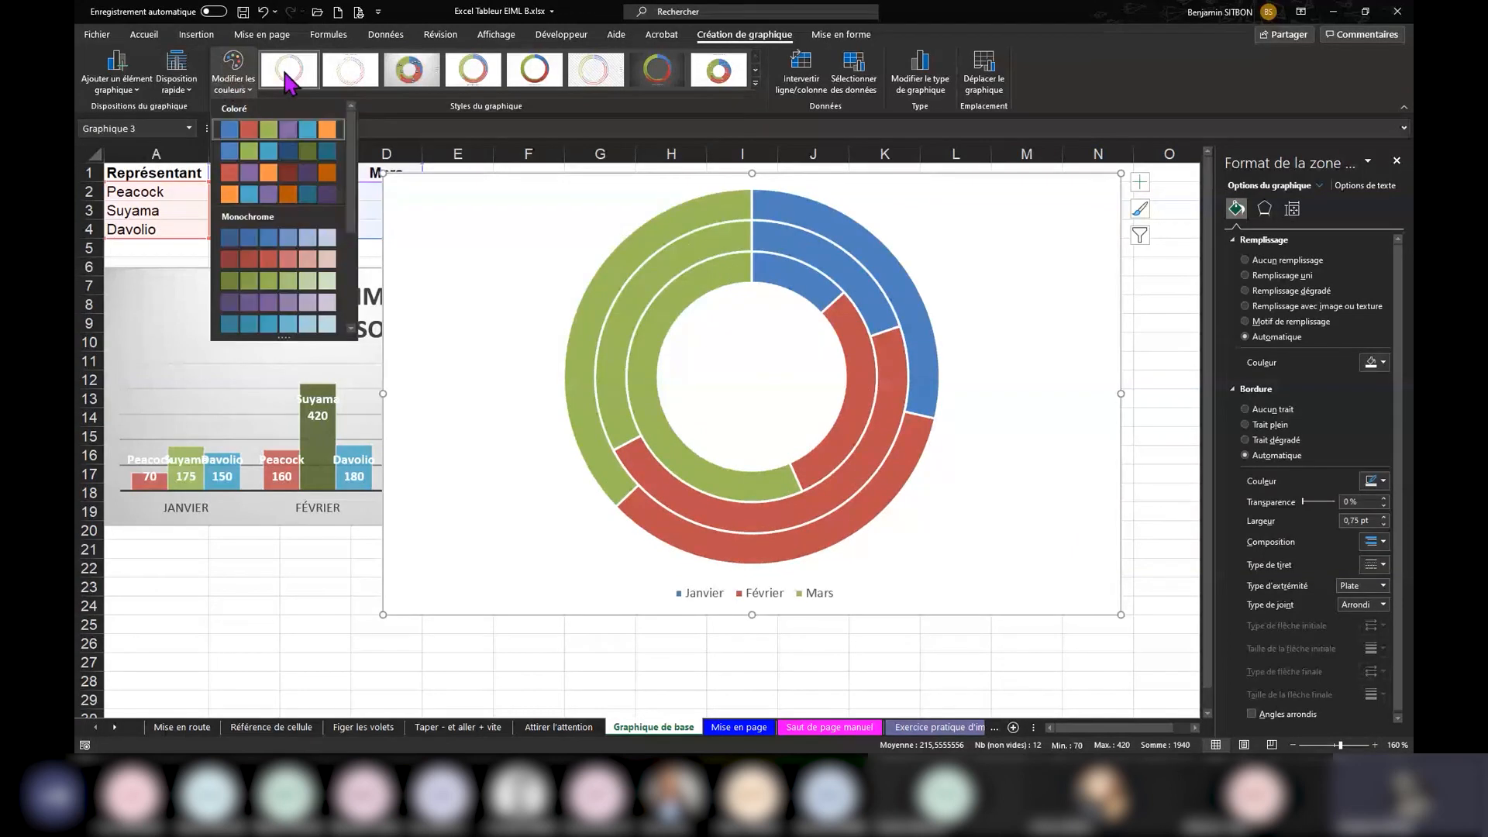
left_click(268, 172)
Step: Apply the fifth chart style to the doughnut chart and move the chart slightly down and towards the data table
left_click(756, 81)
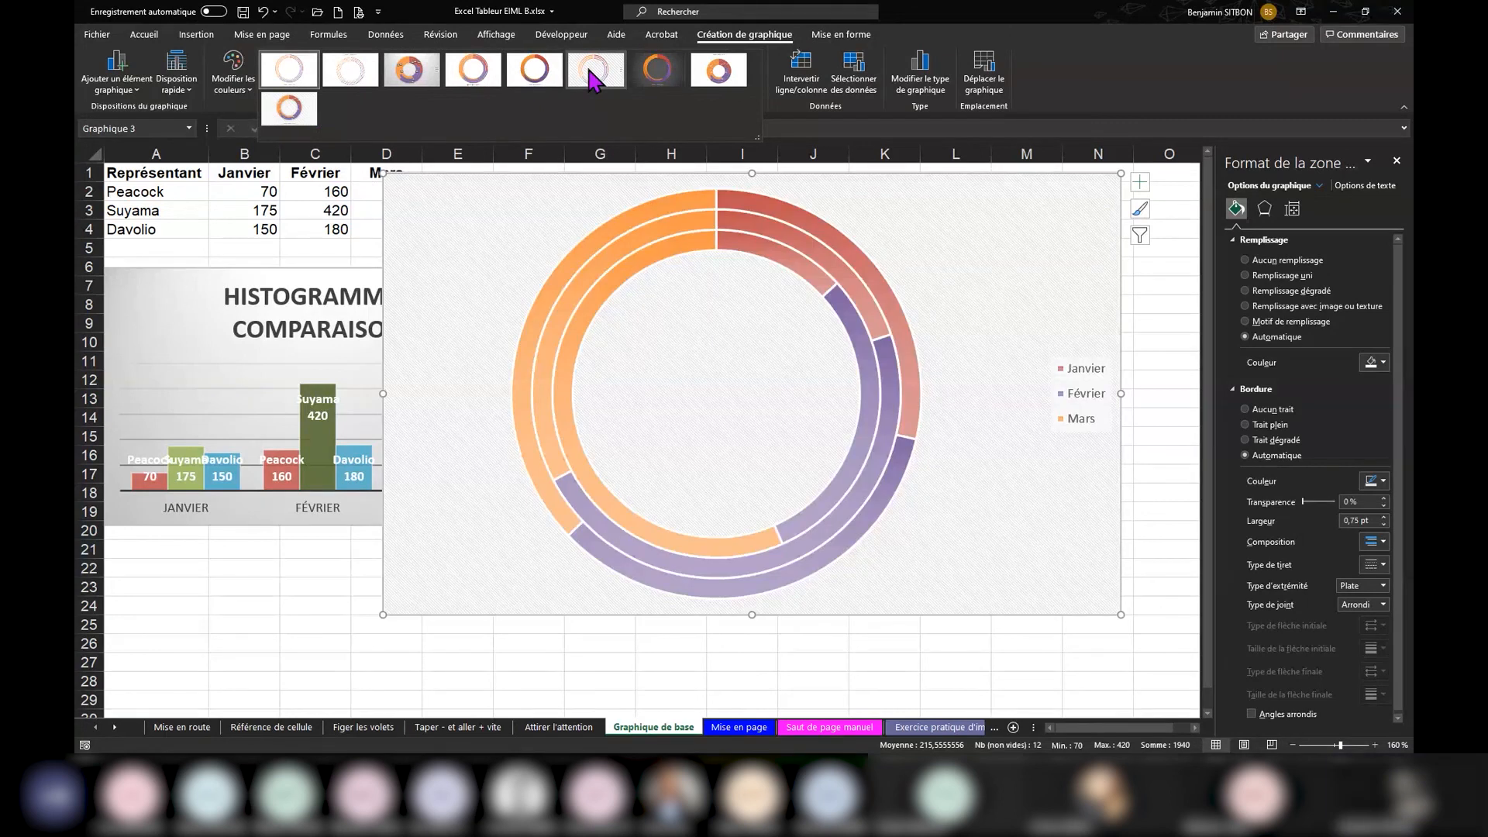
left_click(540, 80)
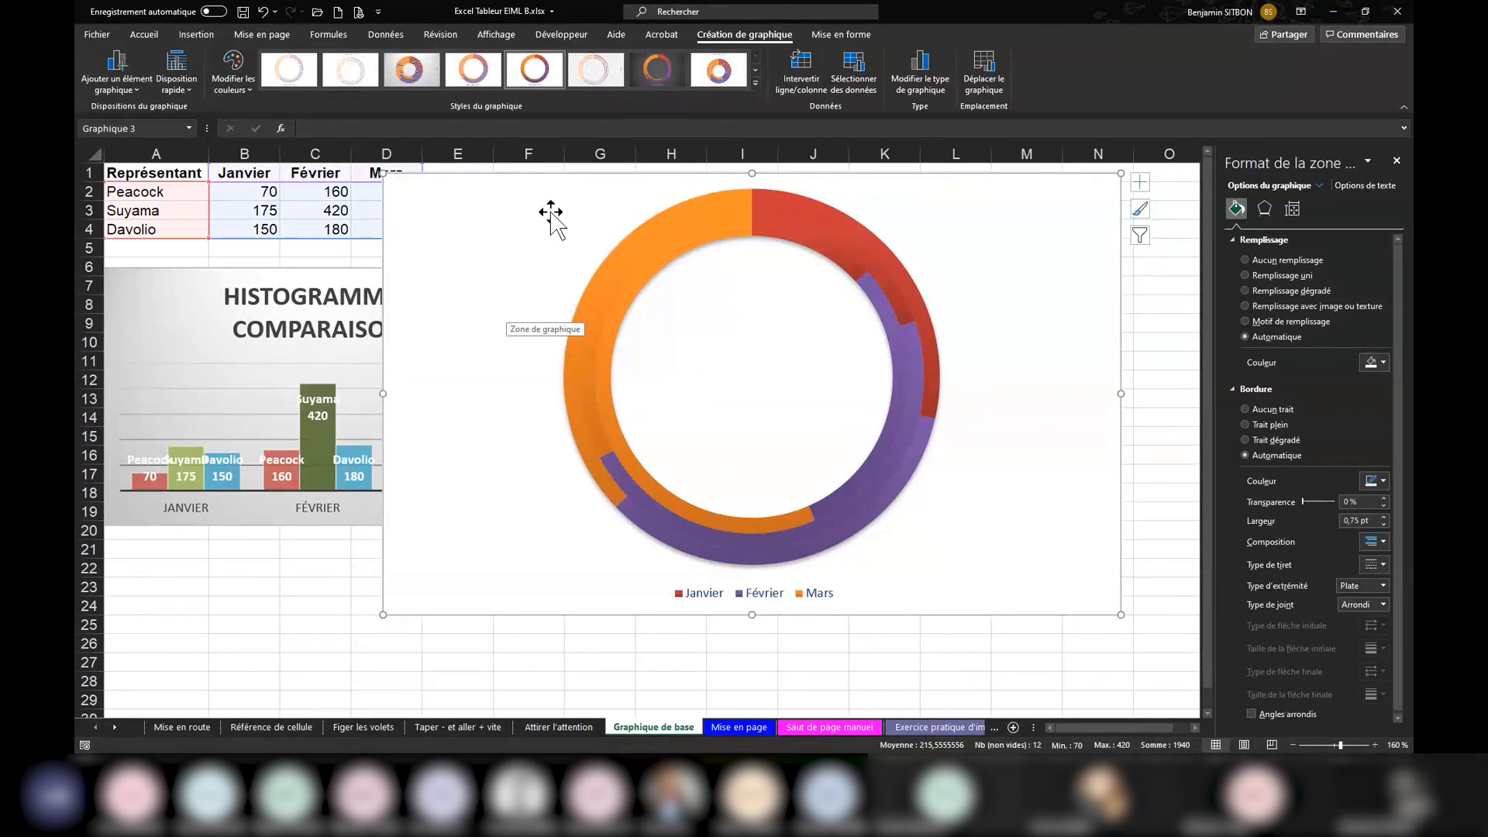
mouse_move(551, 215)
left_mouse_down()
mouse_move(522, 246)
mouse_move(475, 256)
mouse_move(530, 224)
left_mouse_up()
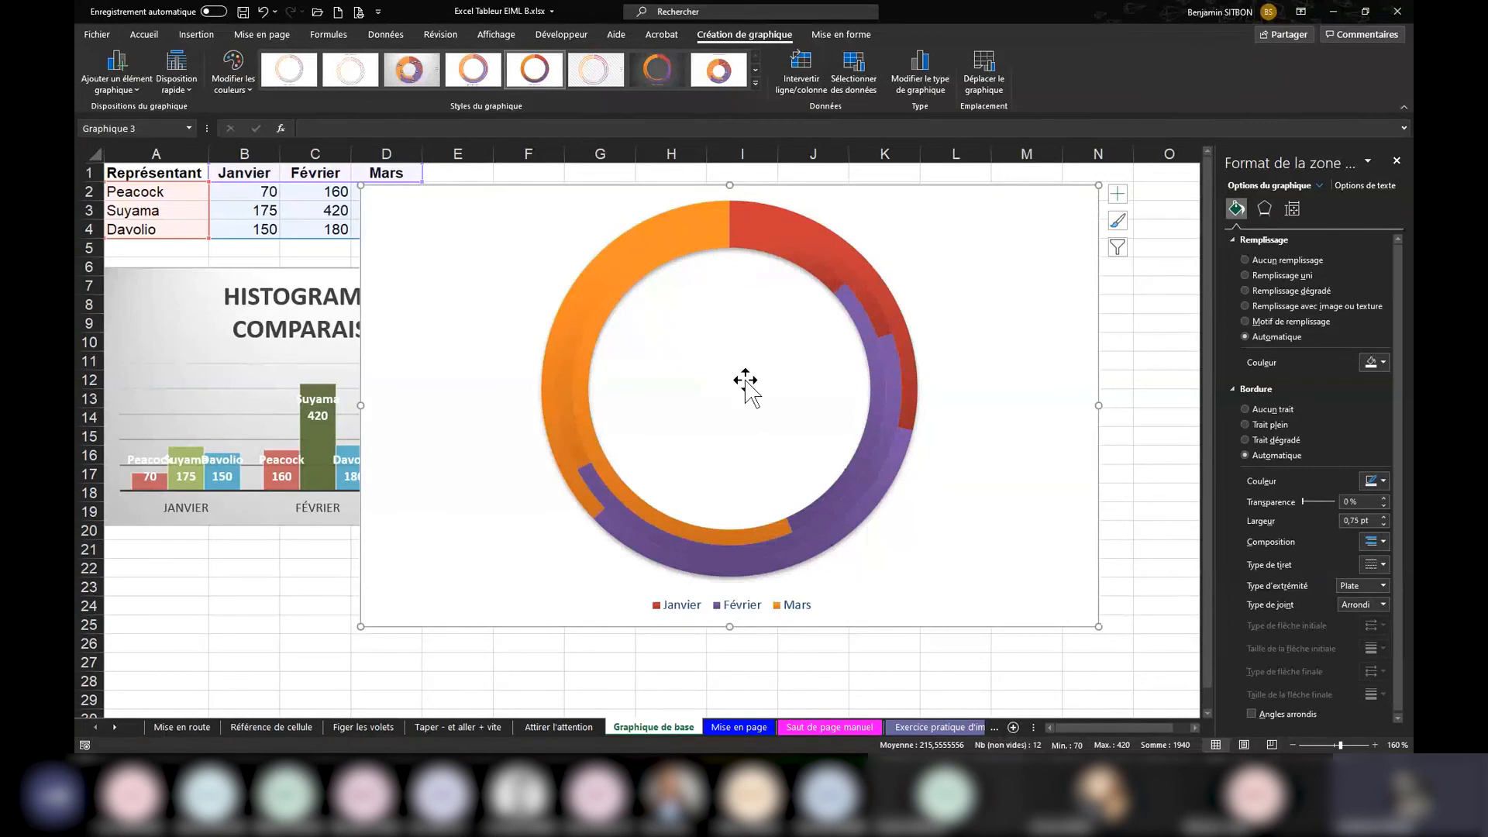
Step: Examine the doughnut's inner, middle and outer rings to identify which representative's data each one plots
left_click(857, 282)
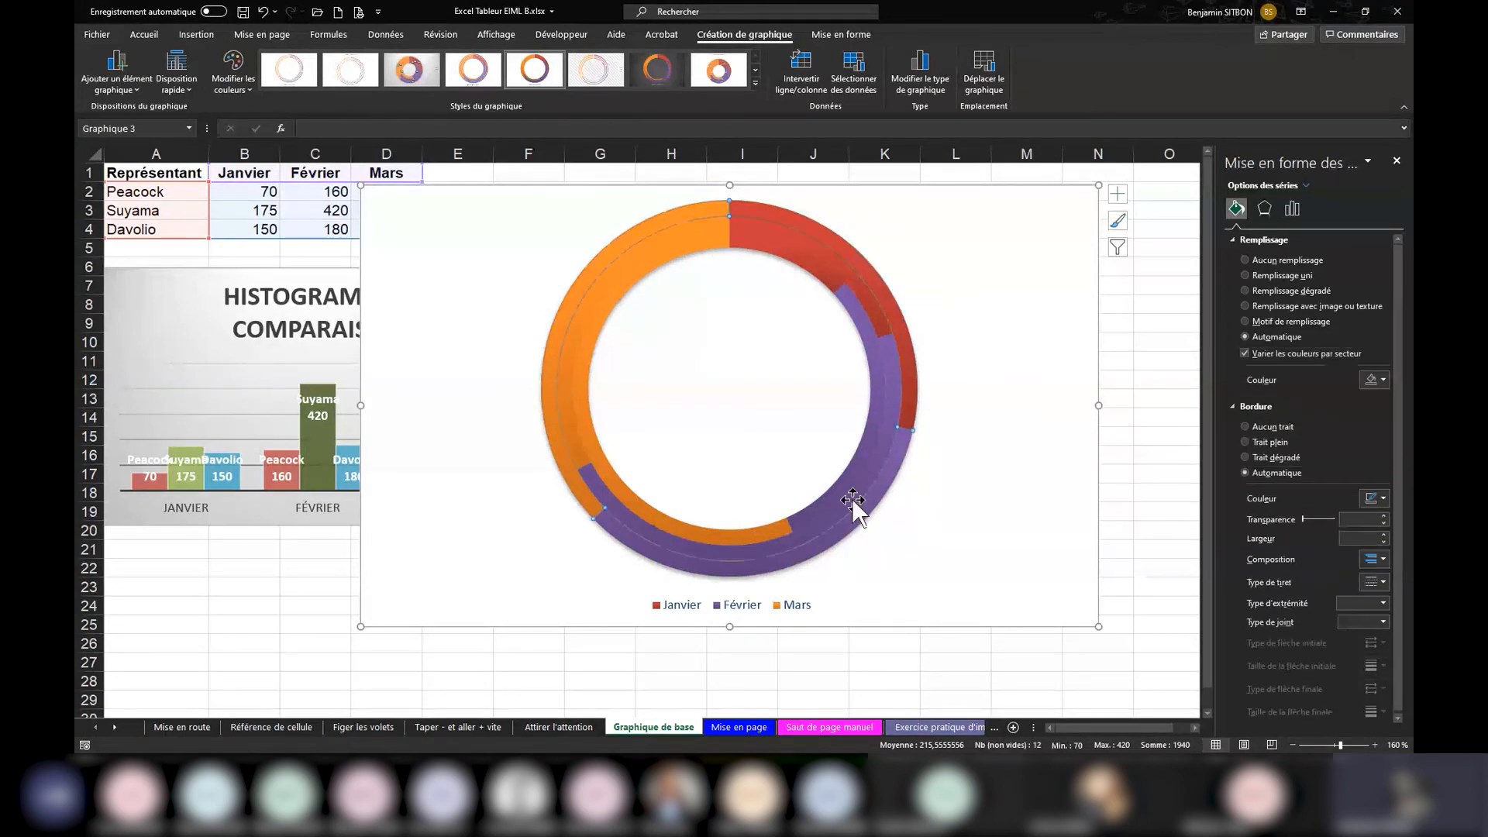
left_click(847, 281)
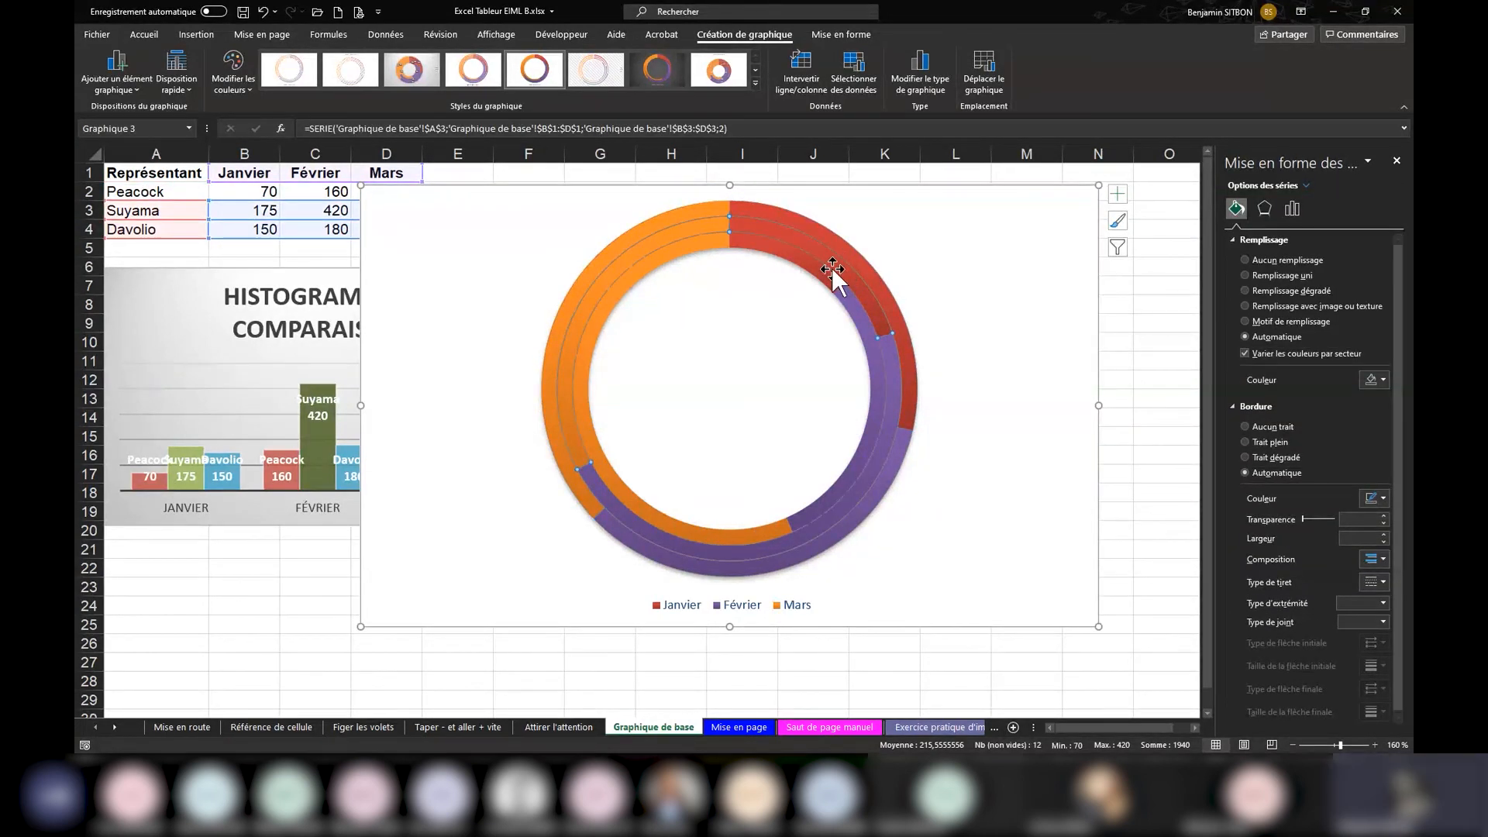
left_click(819, 288)
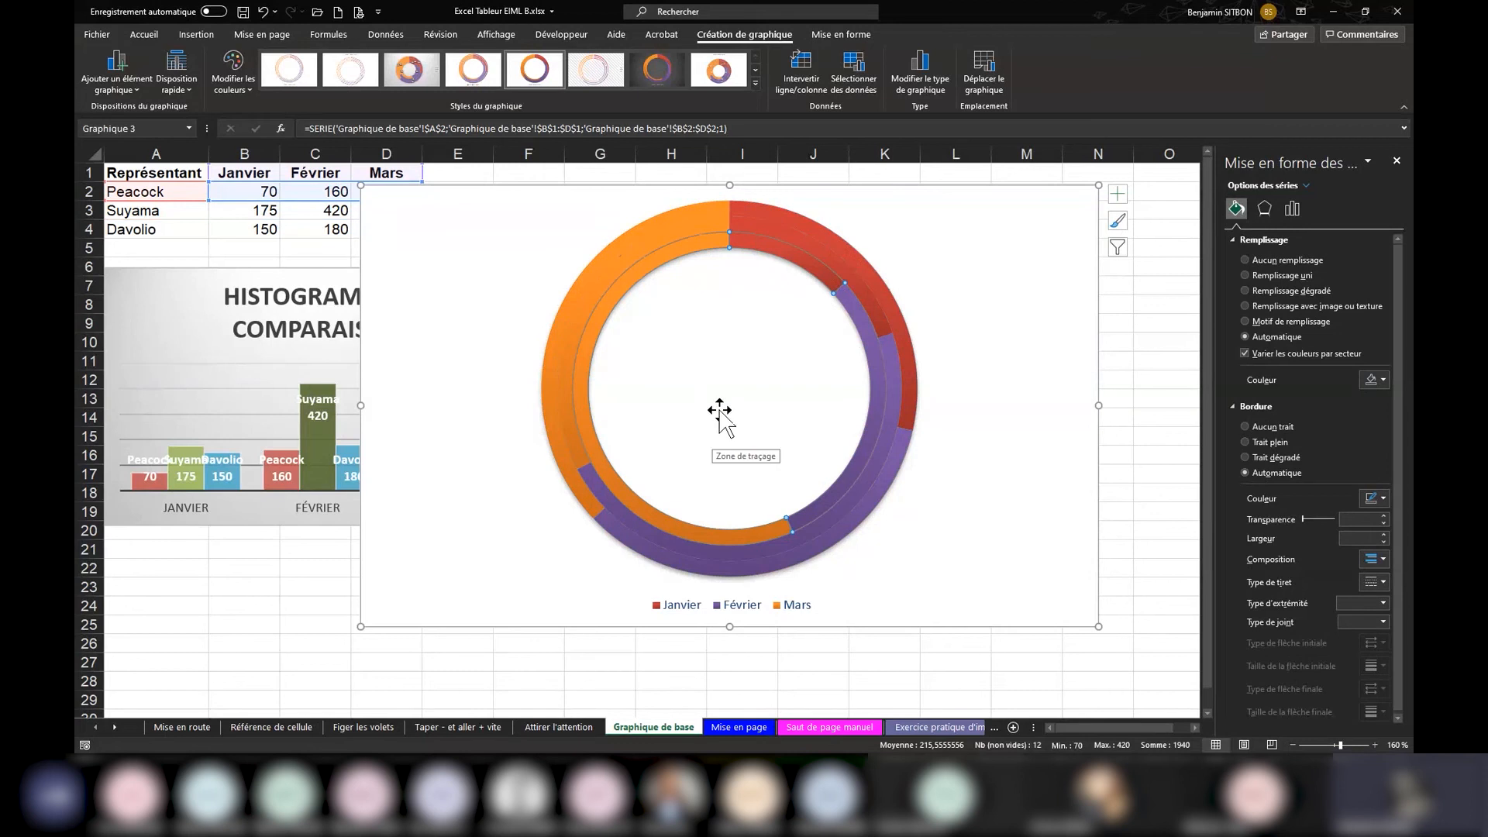
left_click(860, 316)
left_click(885, 291)
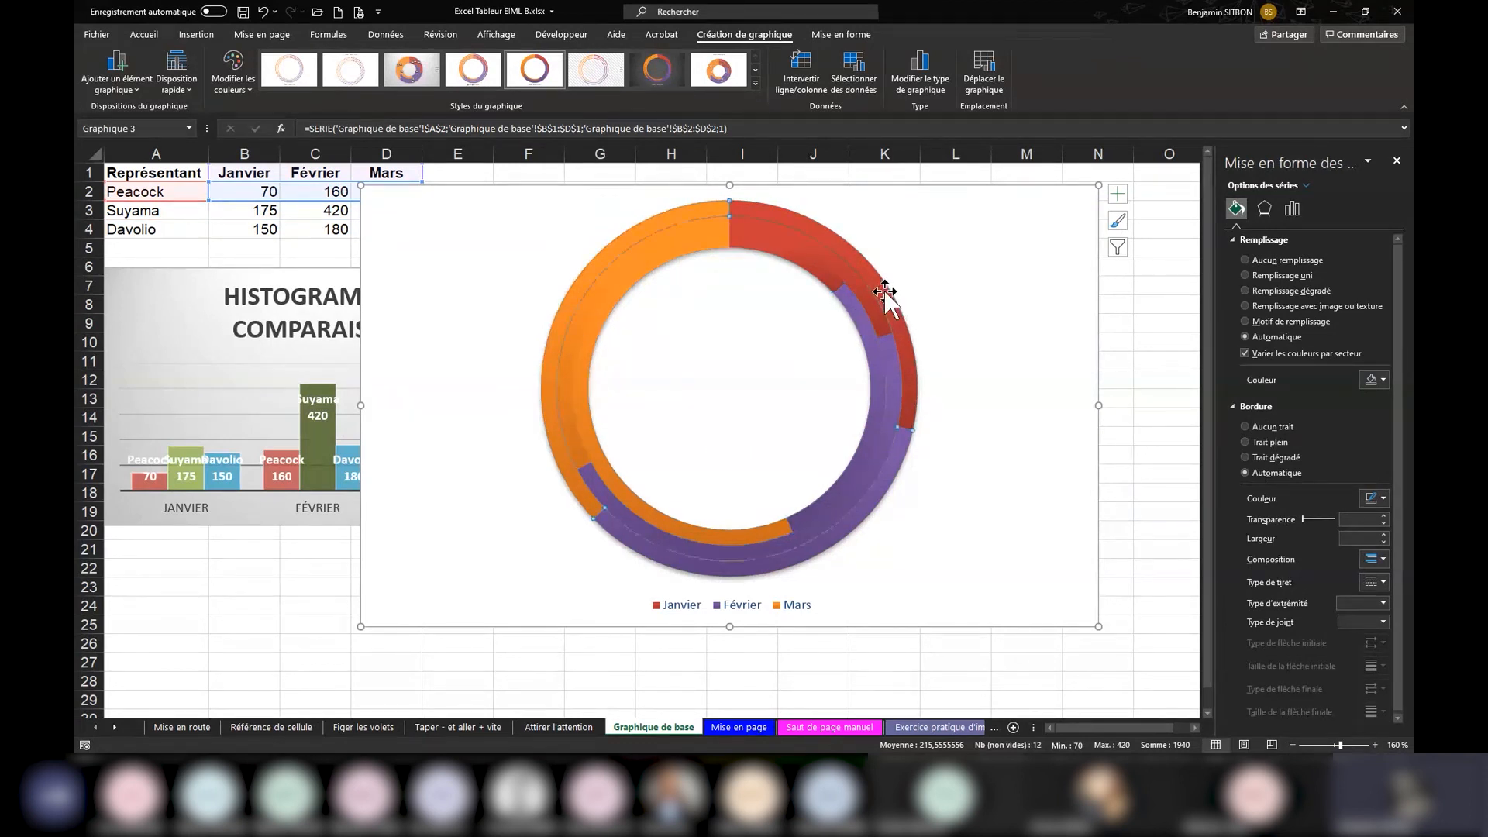
left_click(872, 310)
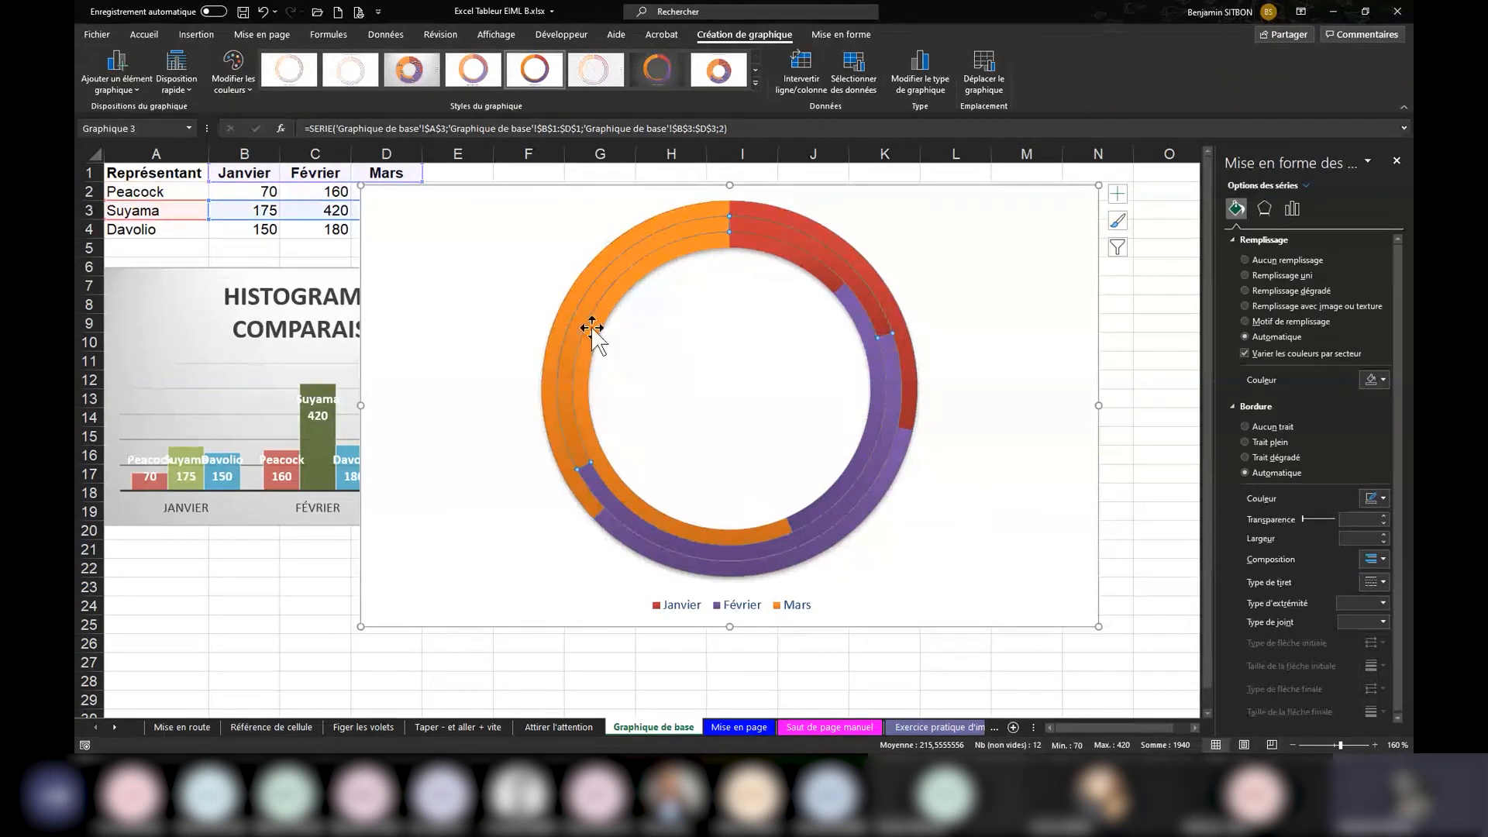
left_click(589, 463)
left_click(566, 286)
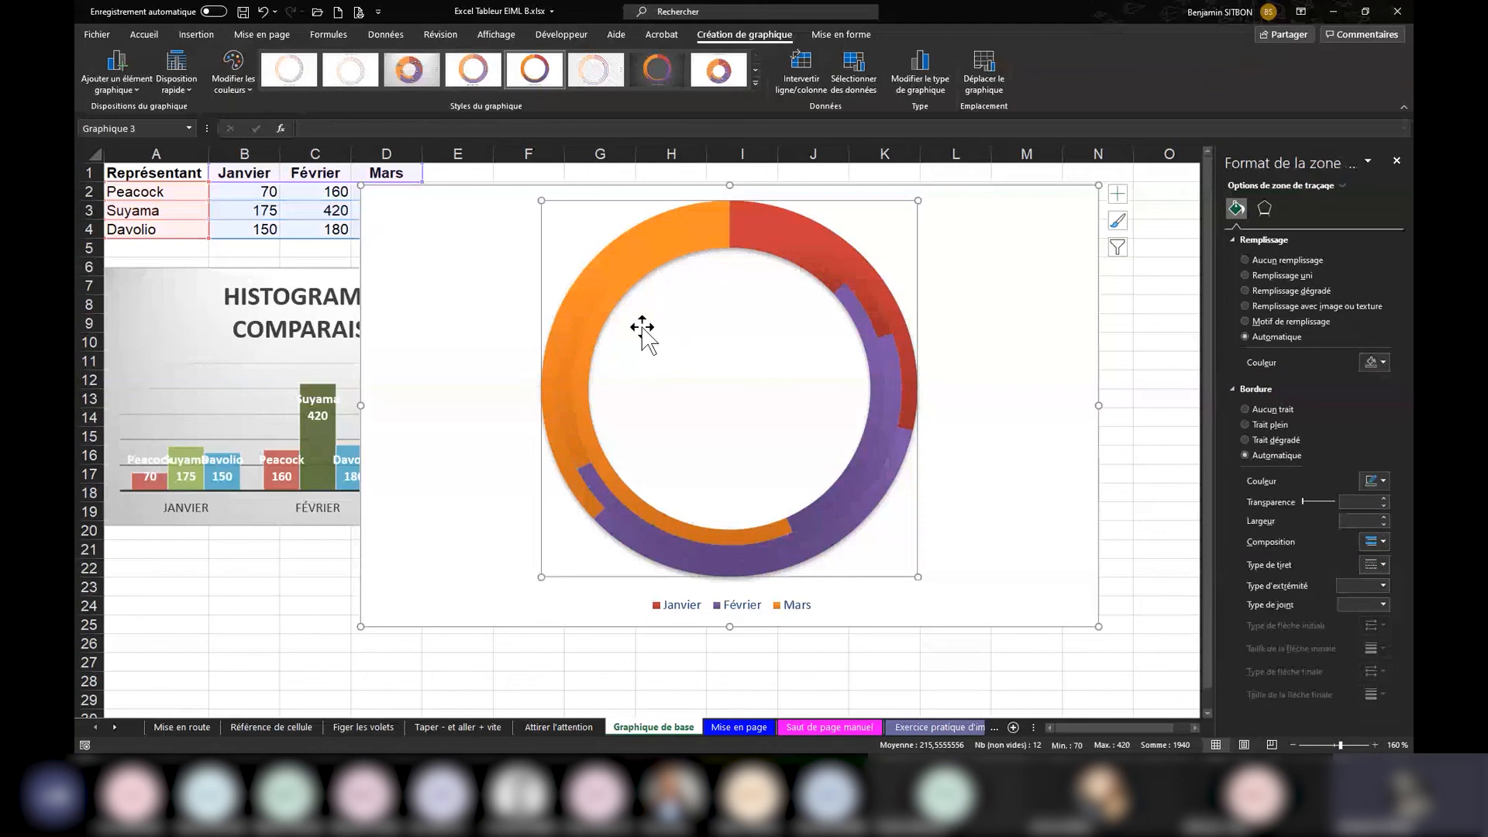
left_click(612, 280)
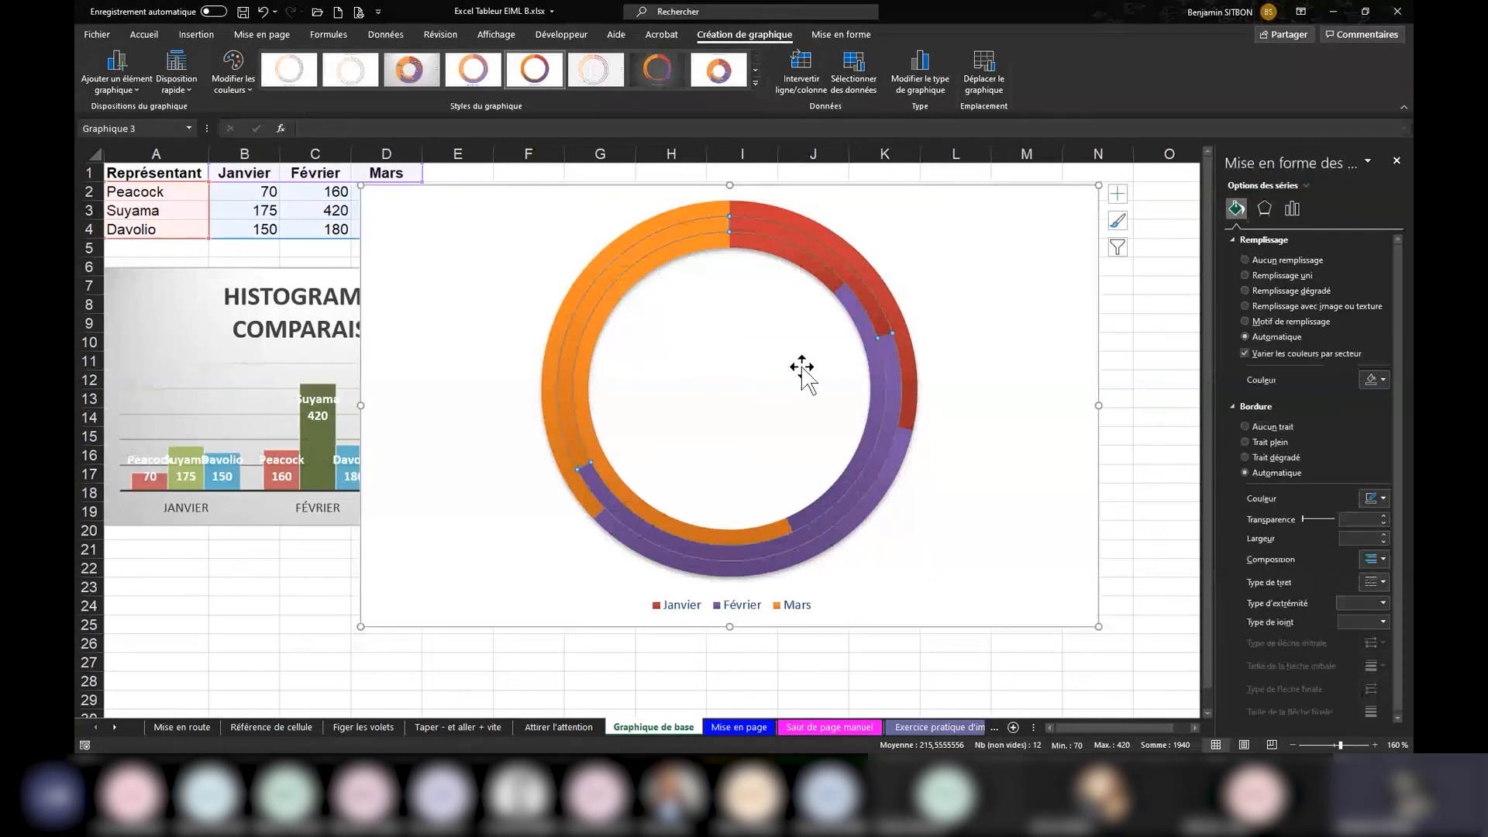
left_click(749, 239)
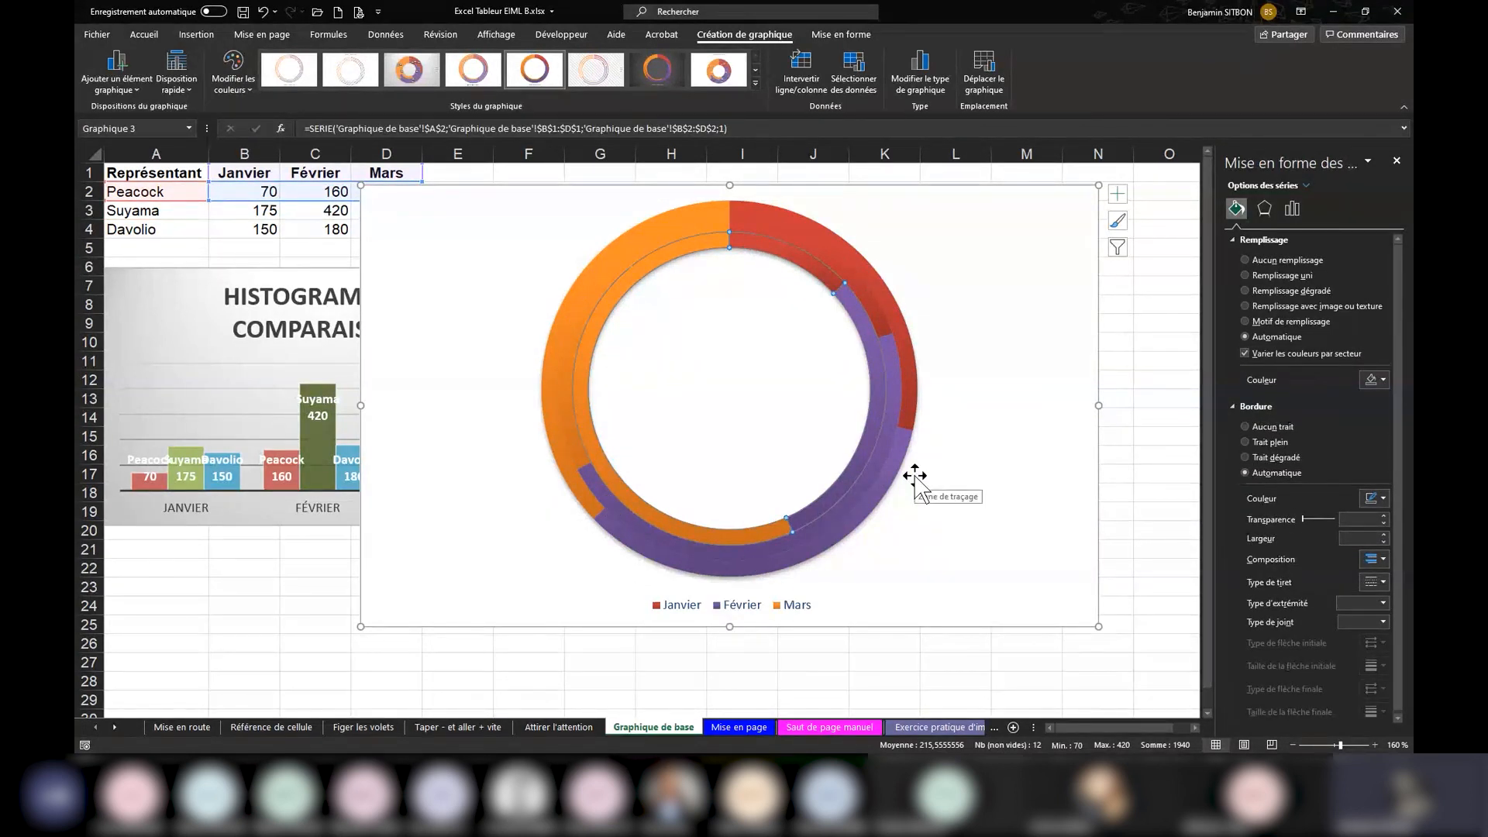
left_click(888, 299)
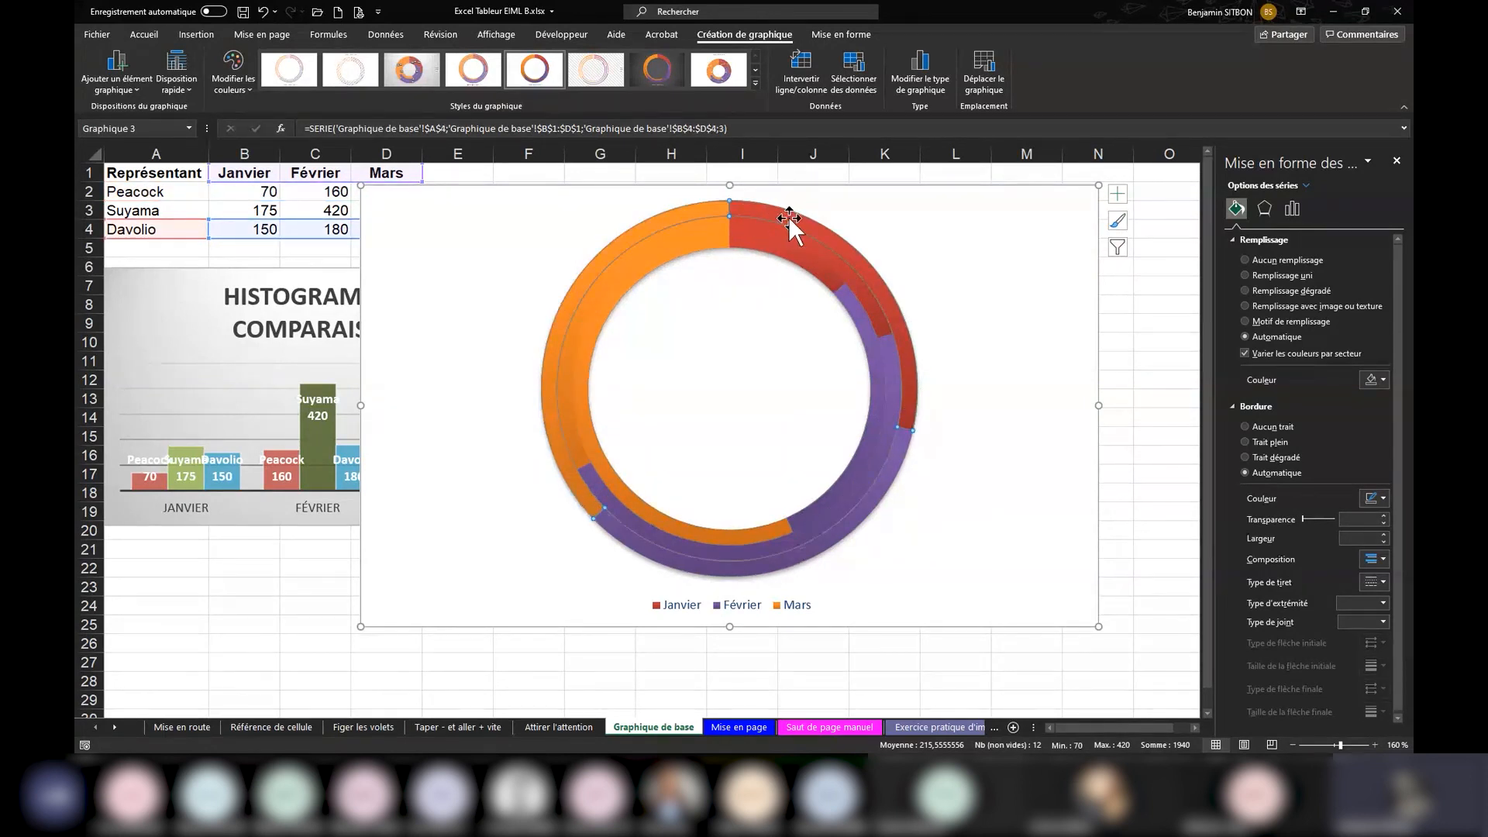
left_click(753, 226)
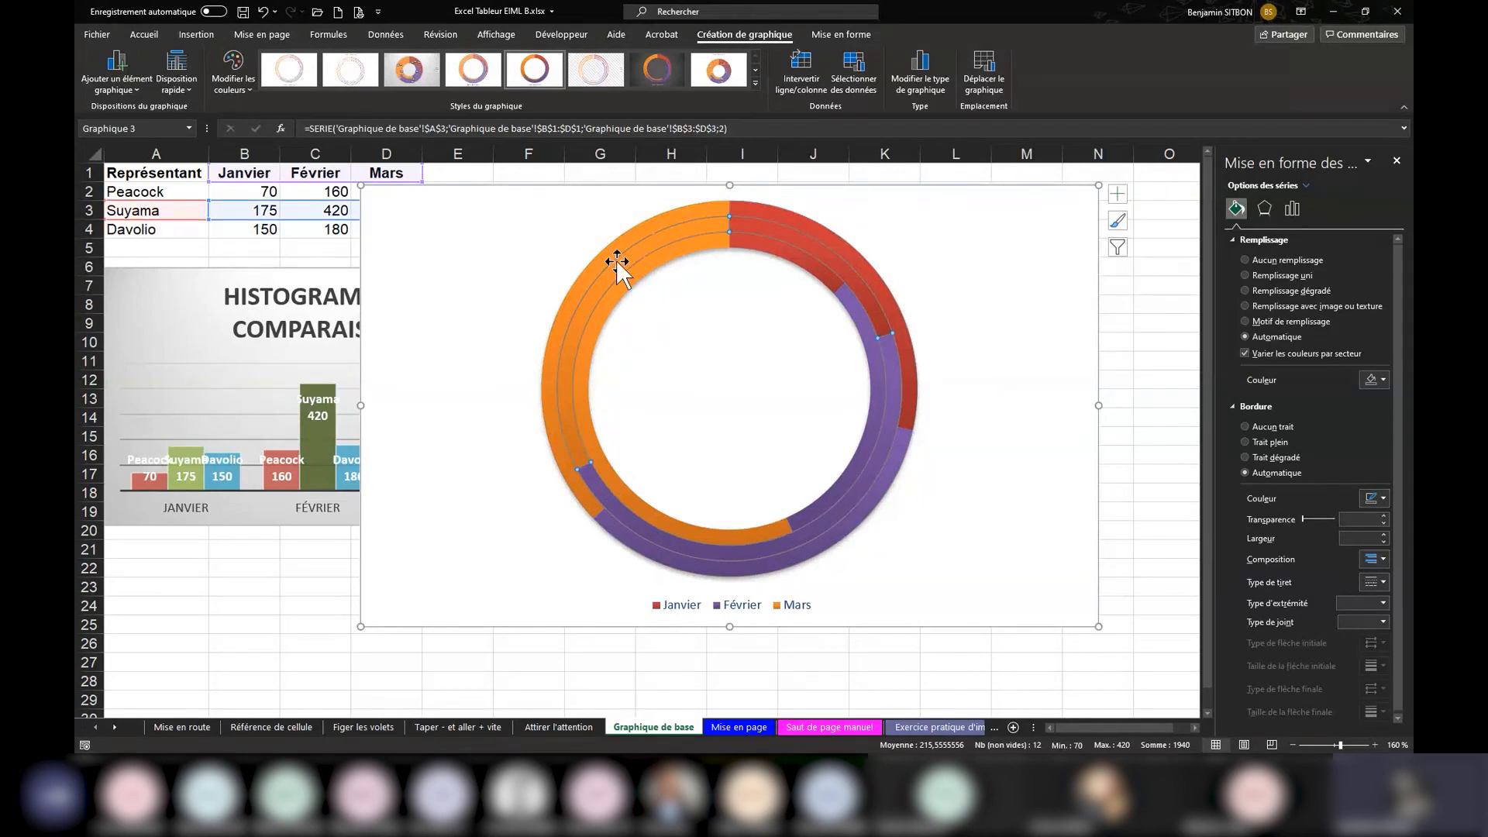
left_click(746, 251)
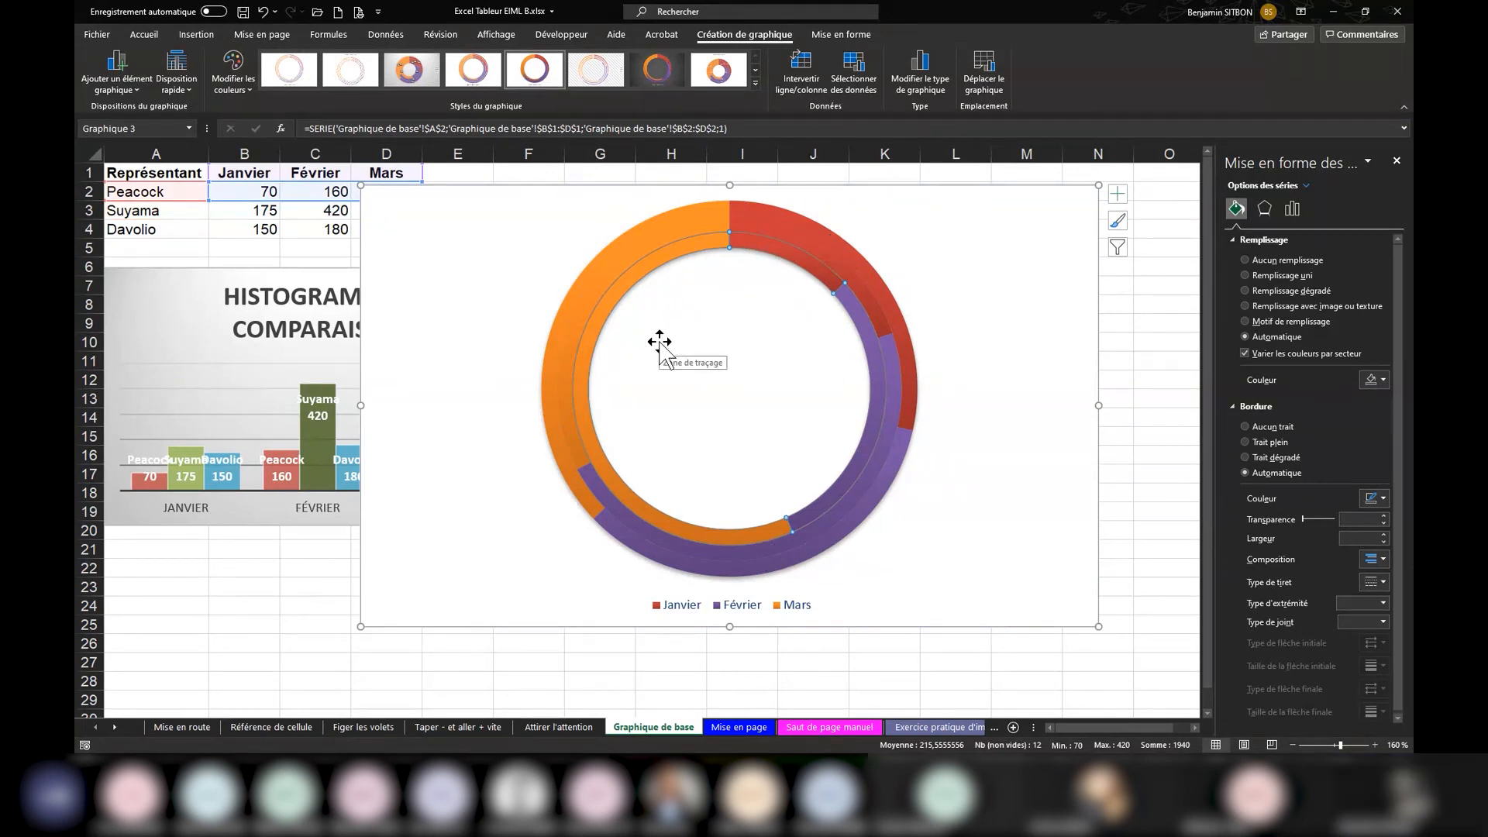
Step: Move the doughnut chart slightly up and away from the data table
left_click_drag(500, 212, 535, 206)
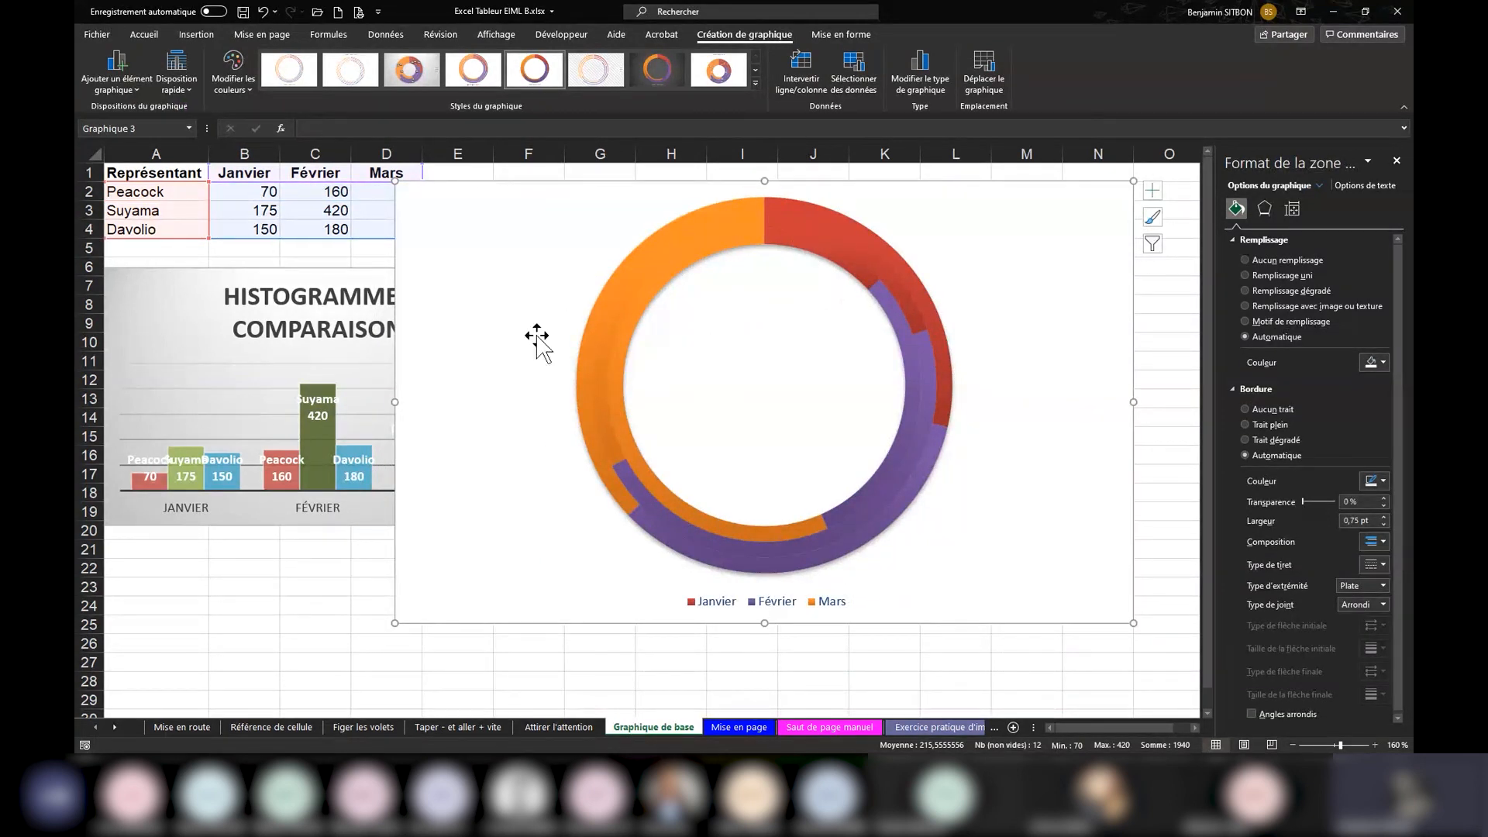
mouse_move(916, 402)
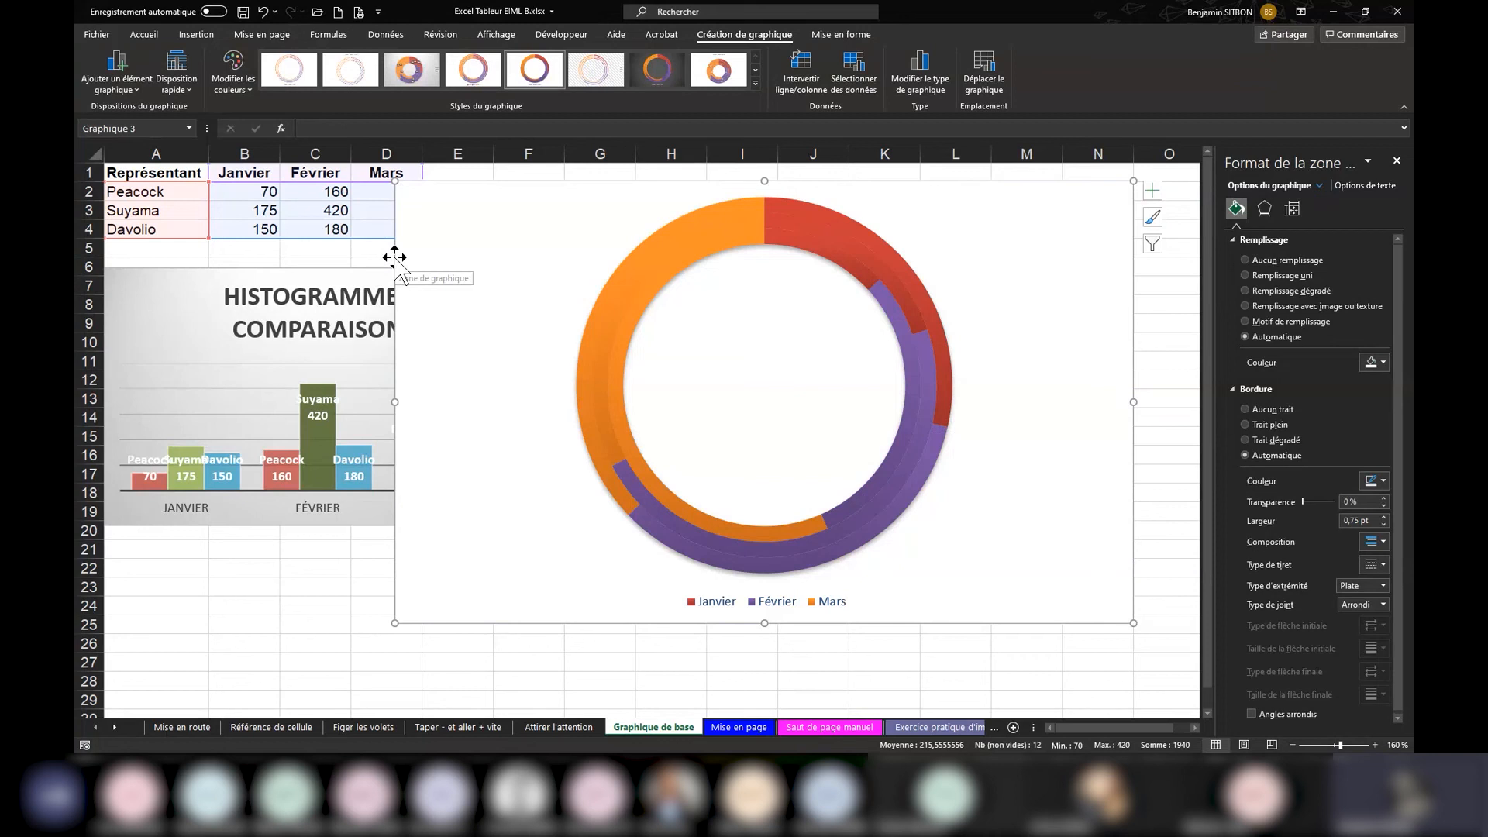
left_click(108, 73)
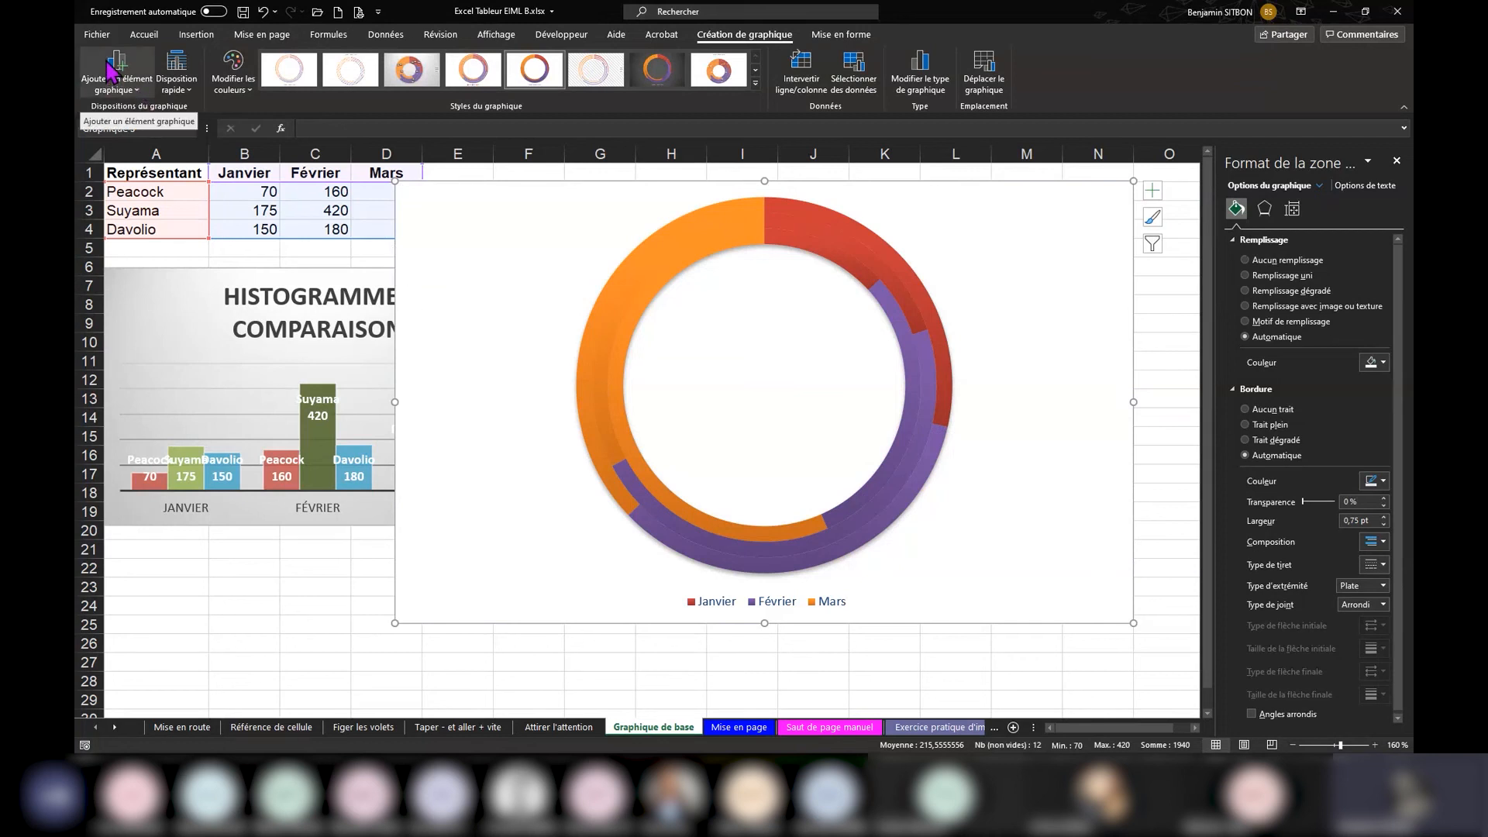
mouse_move(157, 130)
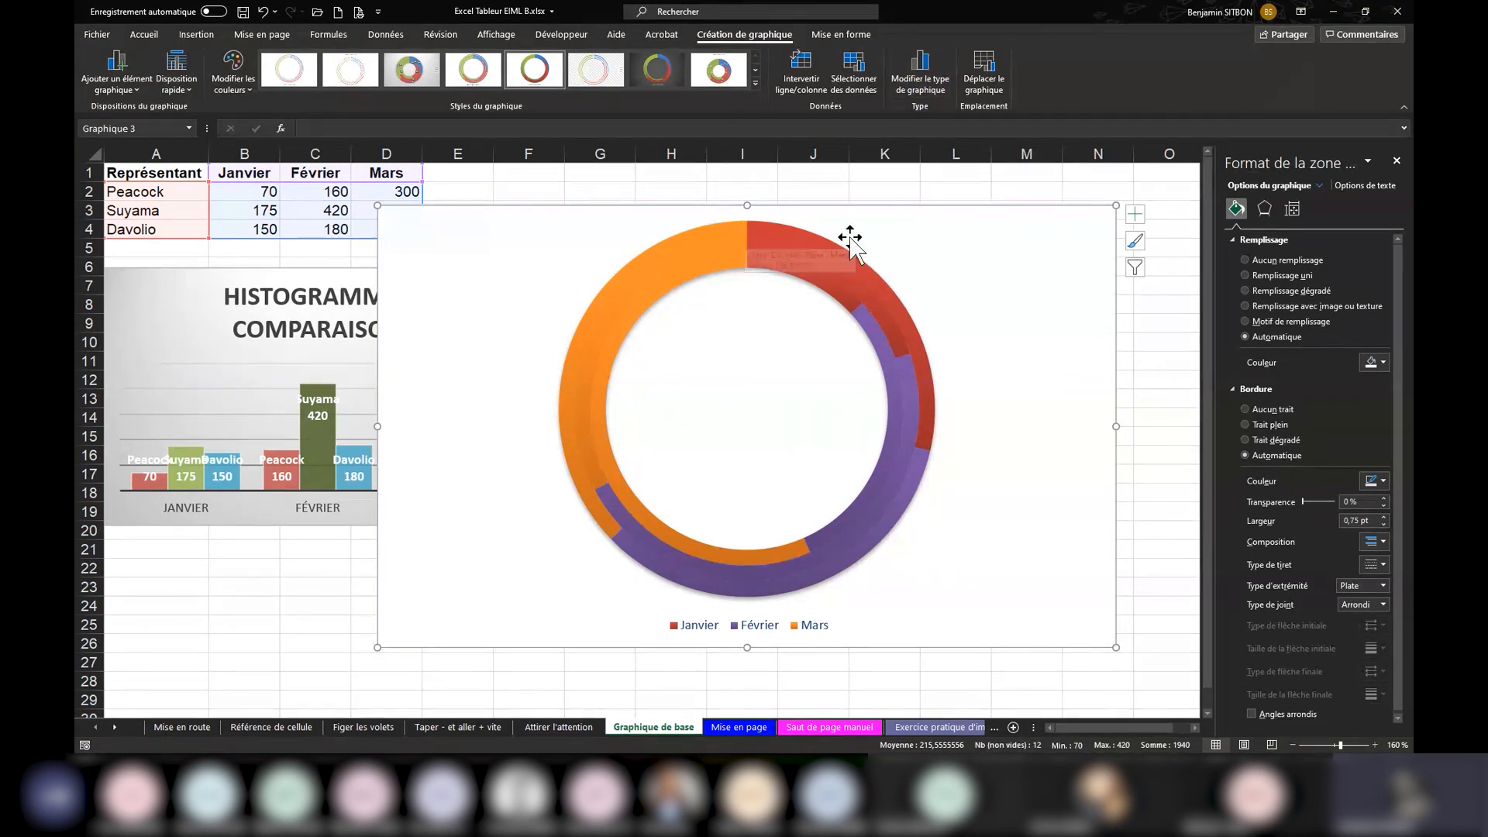
Step: Change the doughnut chart's type to clustered bars (Barres groupées)
left_click(924, 82)
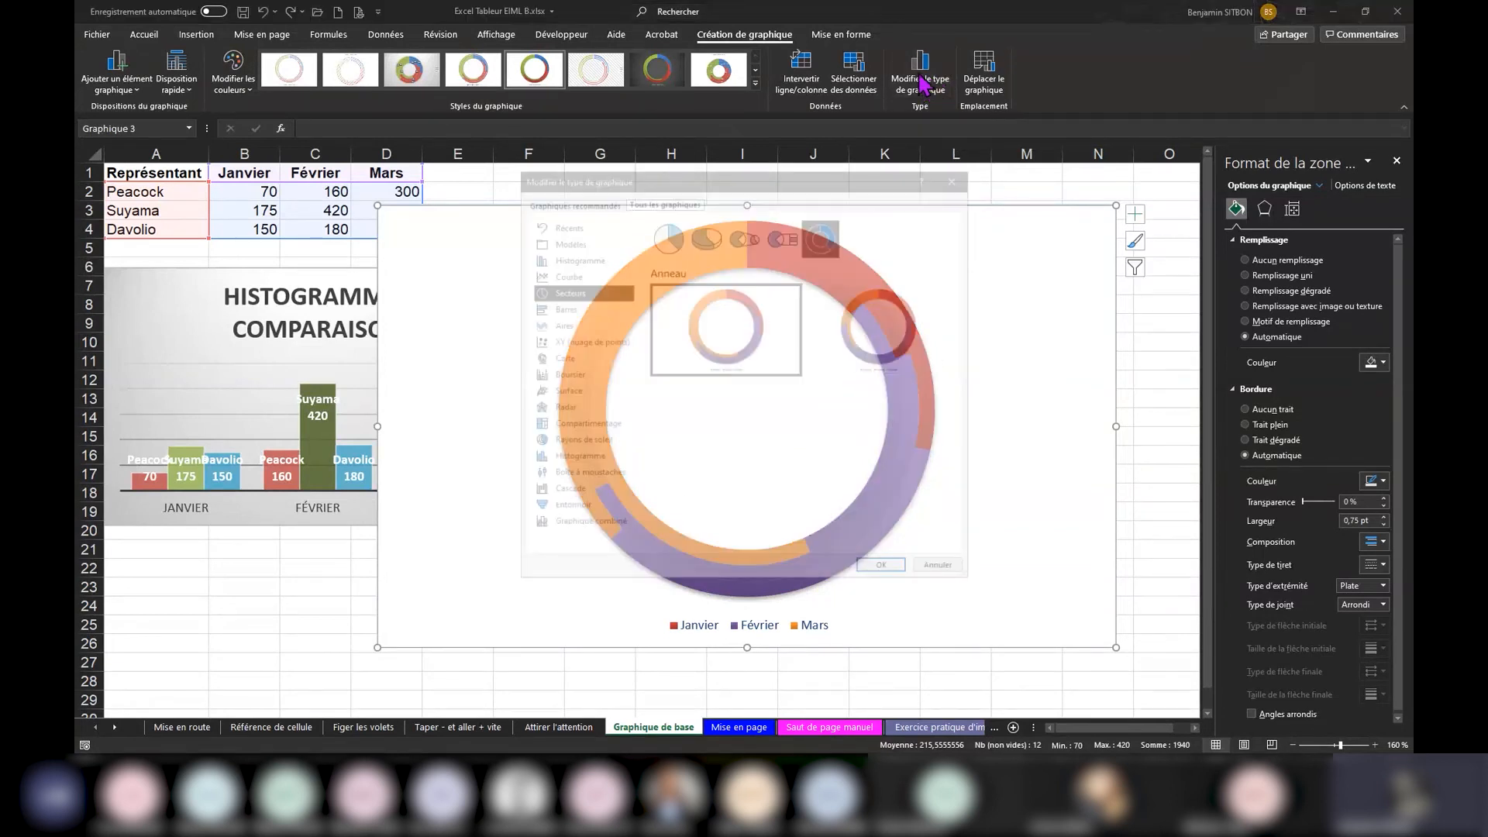
left_click(571, 311)
left_click(880, 565)
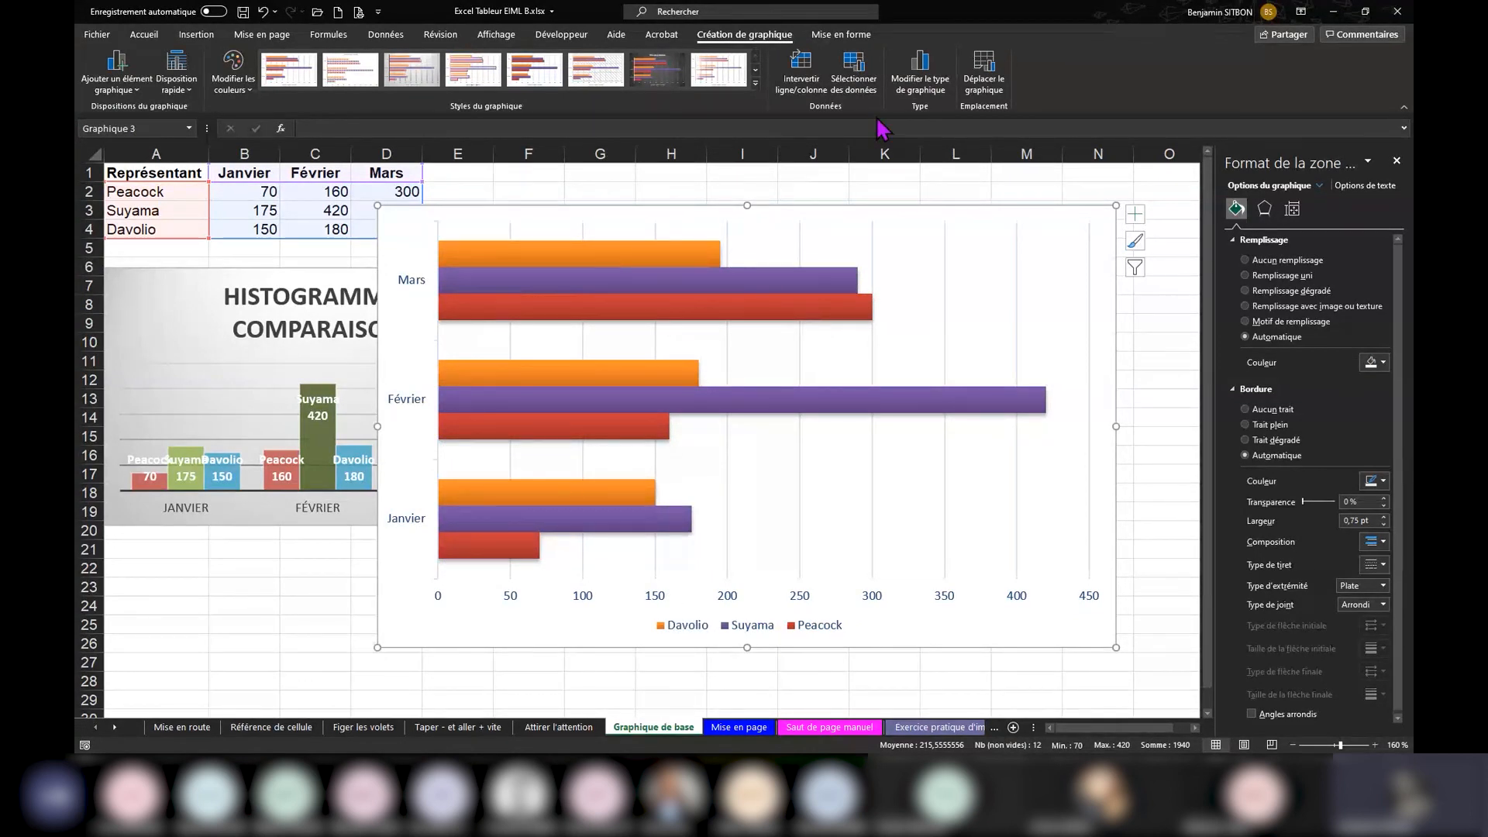
Step: Change the clustered bar chart back to a doughnut (Anneau), keeping the first variant
left_click(920, 69)
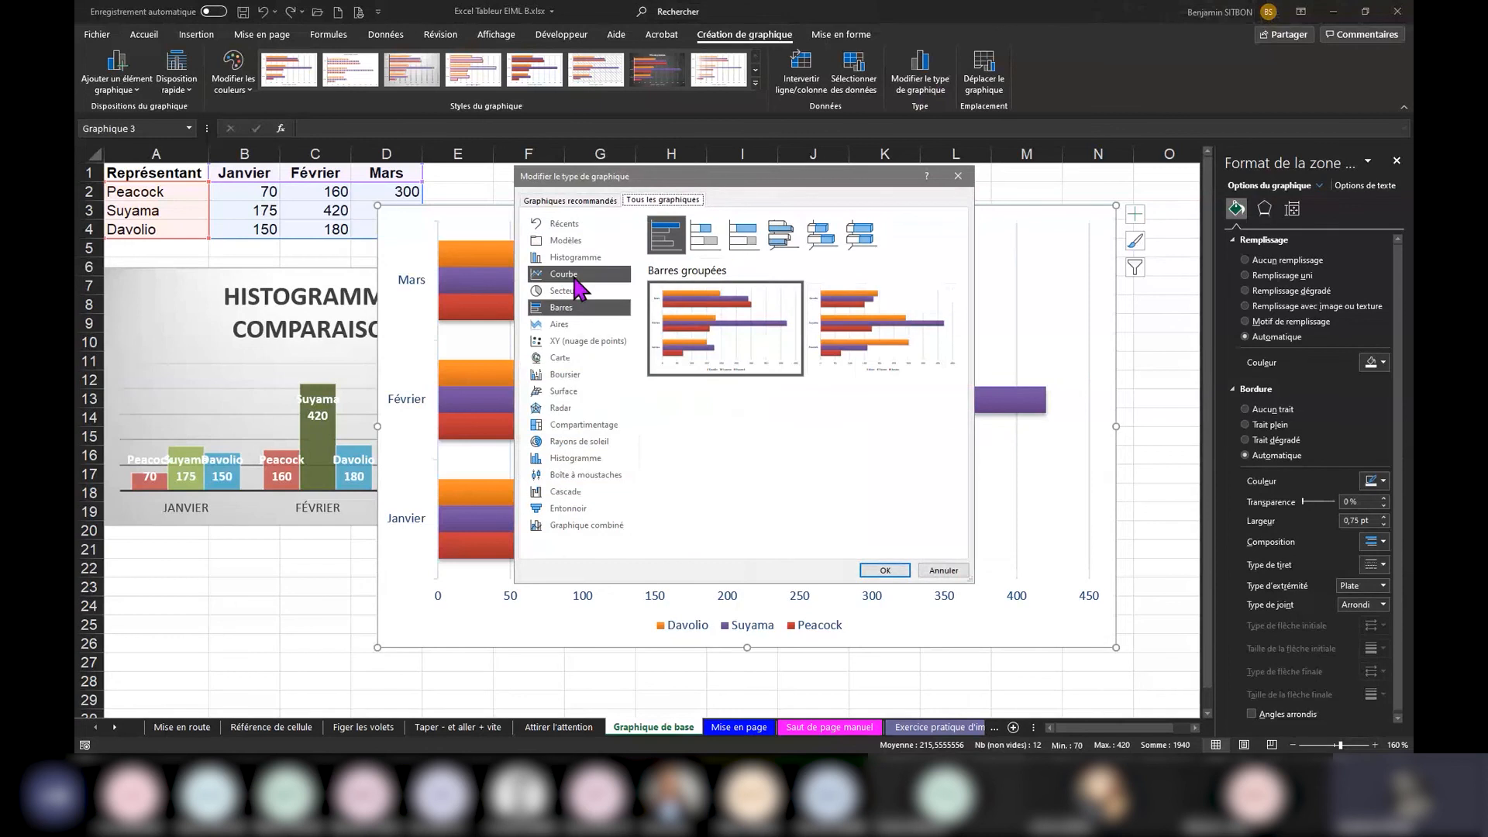
left_click(575, 291)
left_click(822, 234)
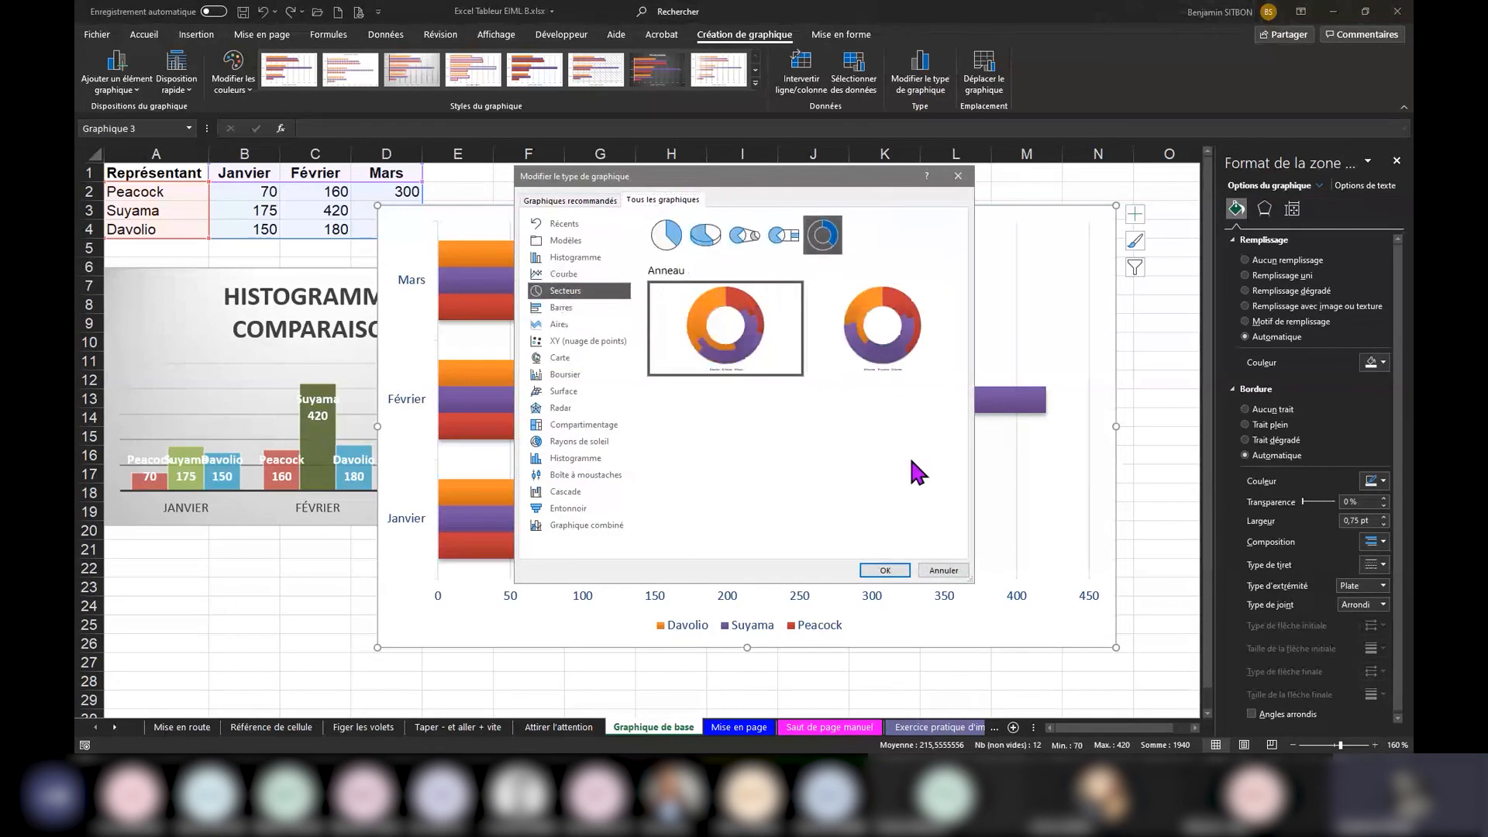
left_click(903, 570)
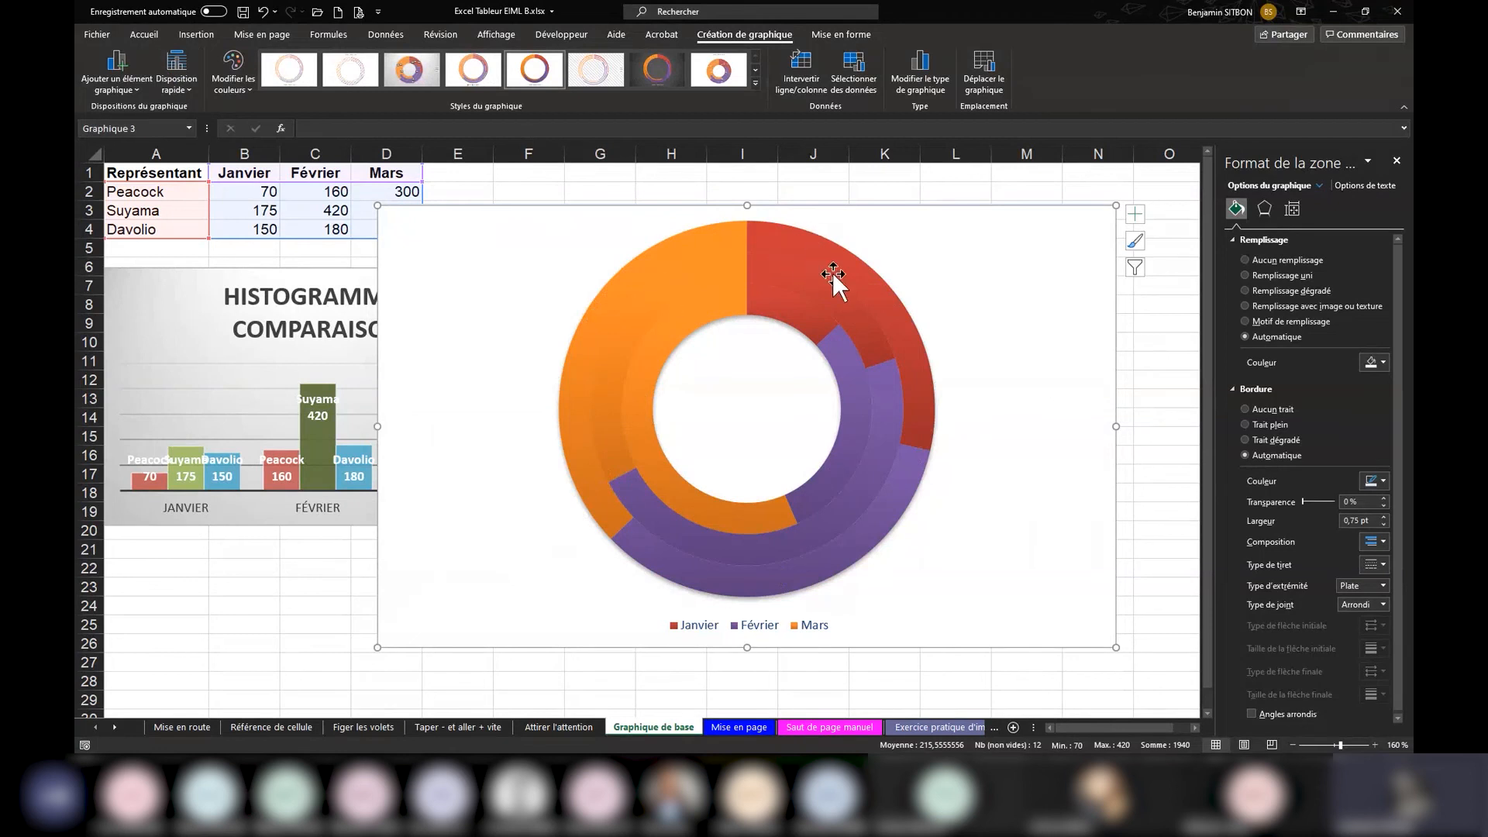
Step: Display data labels on all the doughnut's rings and move the chart a little closer to the row labels and slightly up
left_click(116, 77)
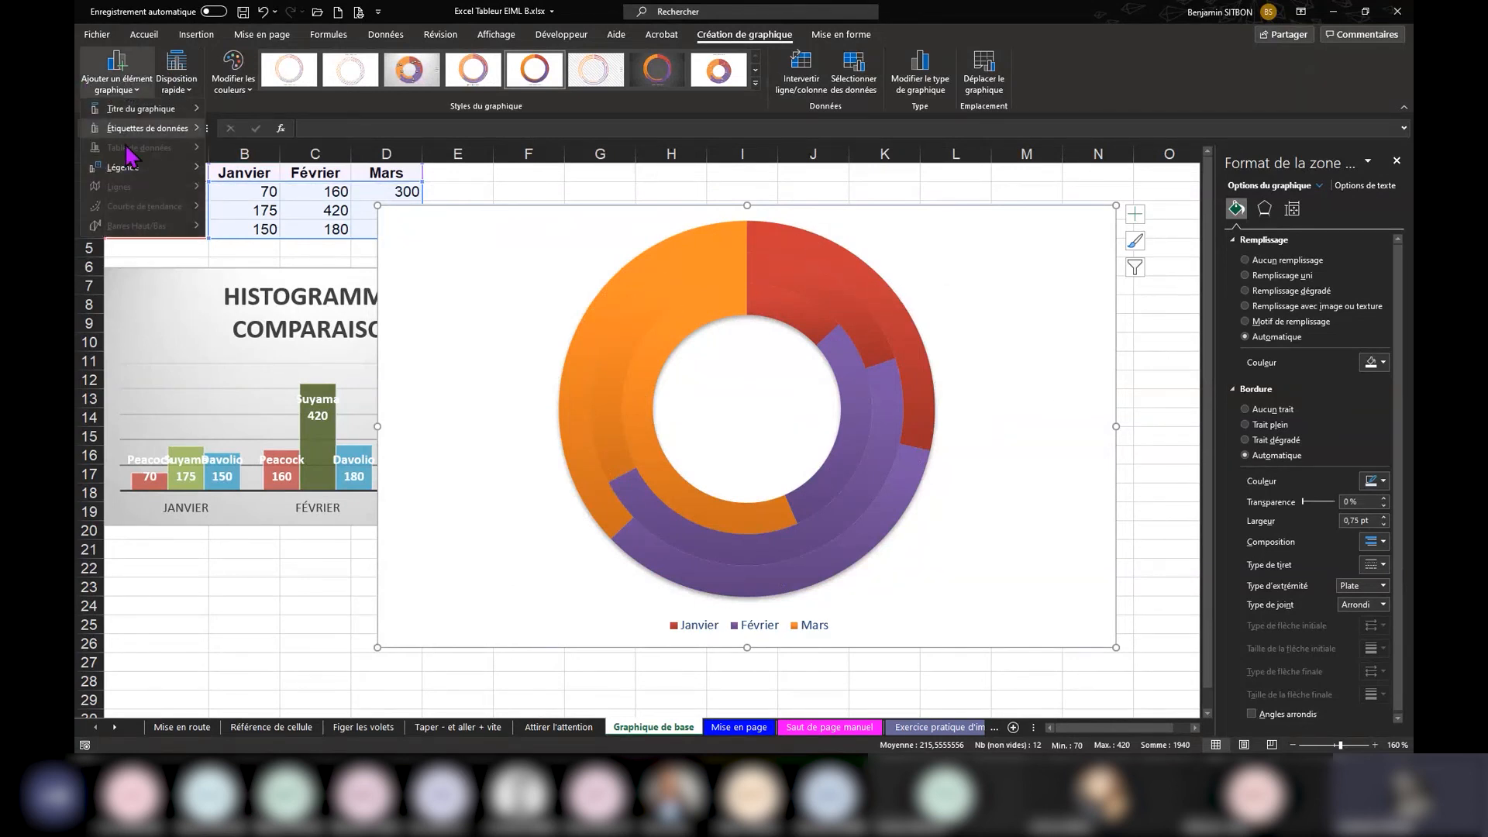
mouse_move(153, 135)
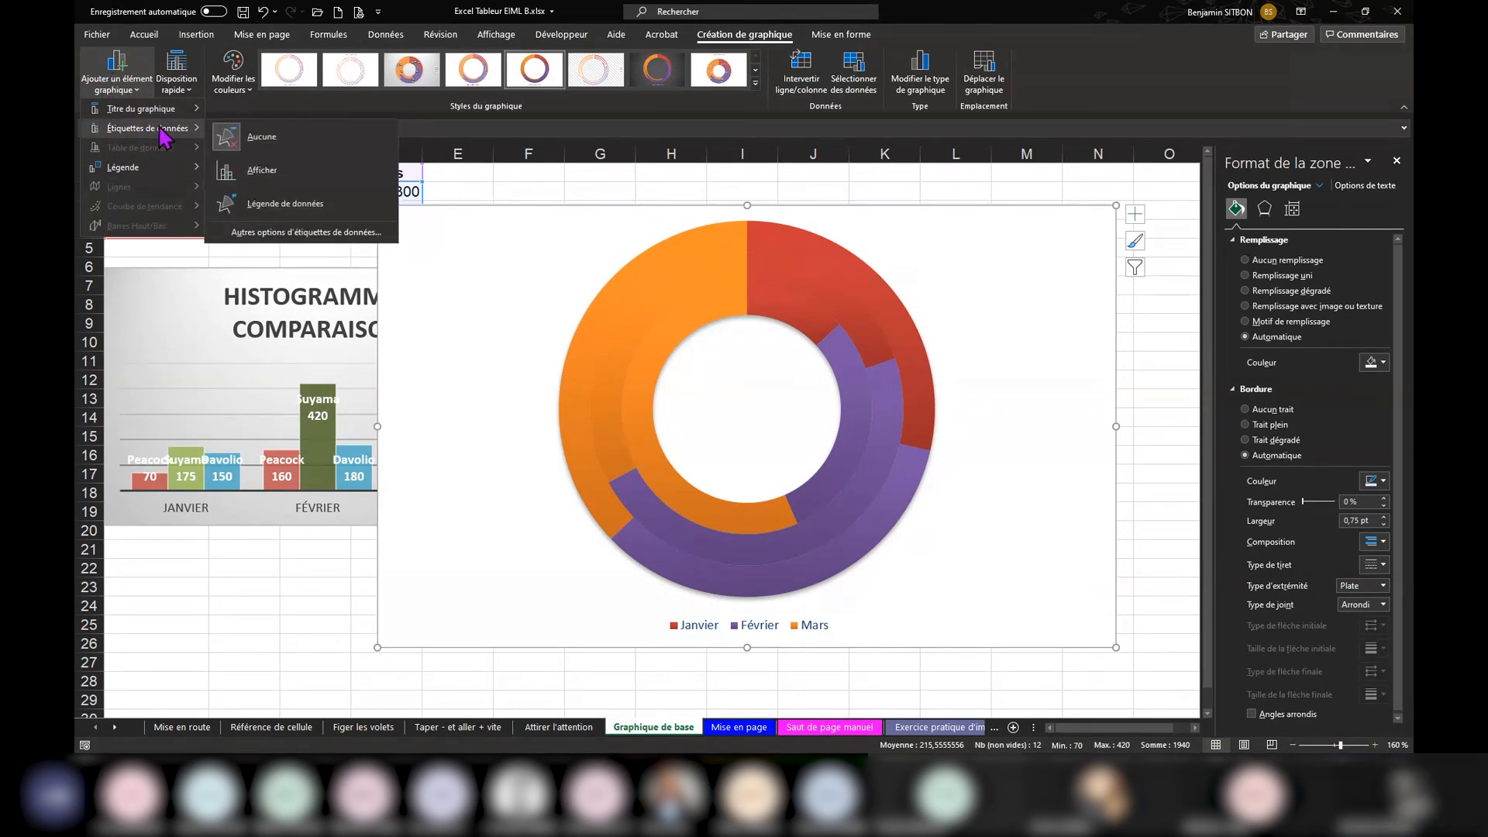
left_click(252, 170)
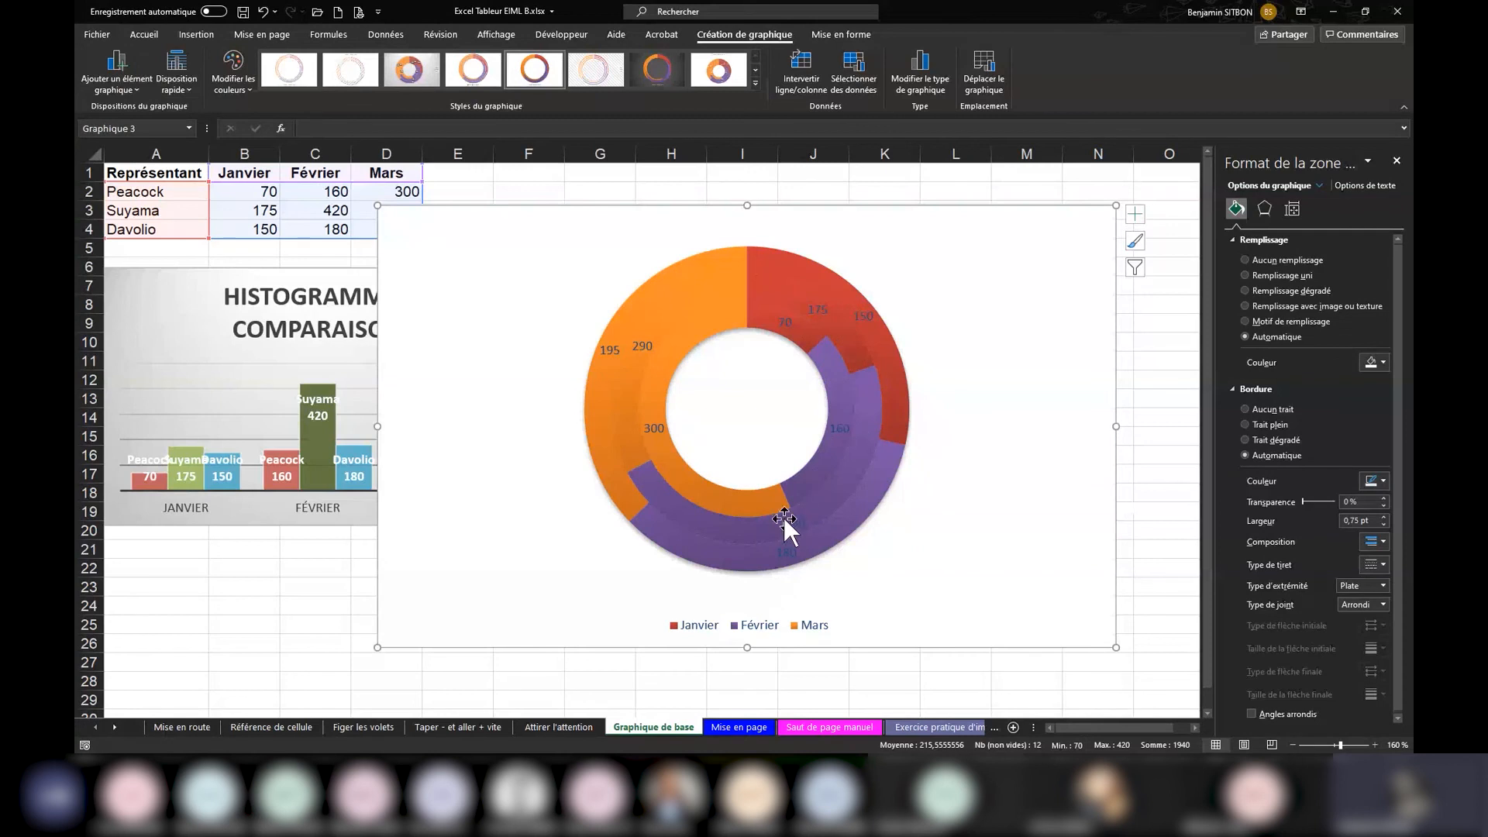
left_click_drag(635, 225, 569, 237)
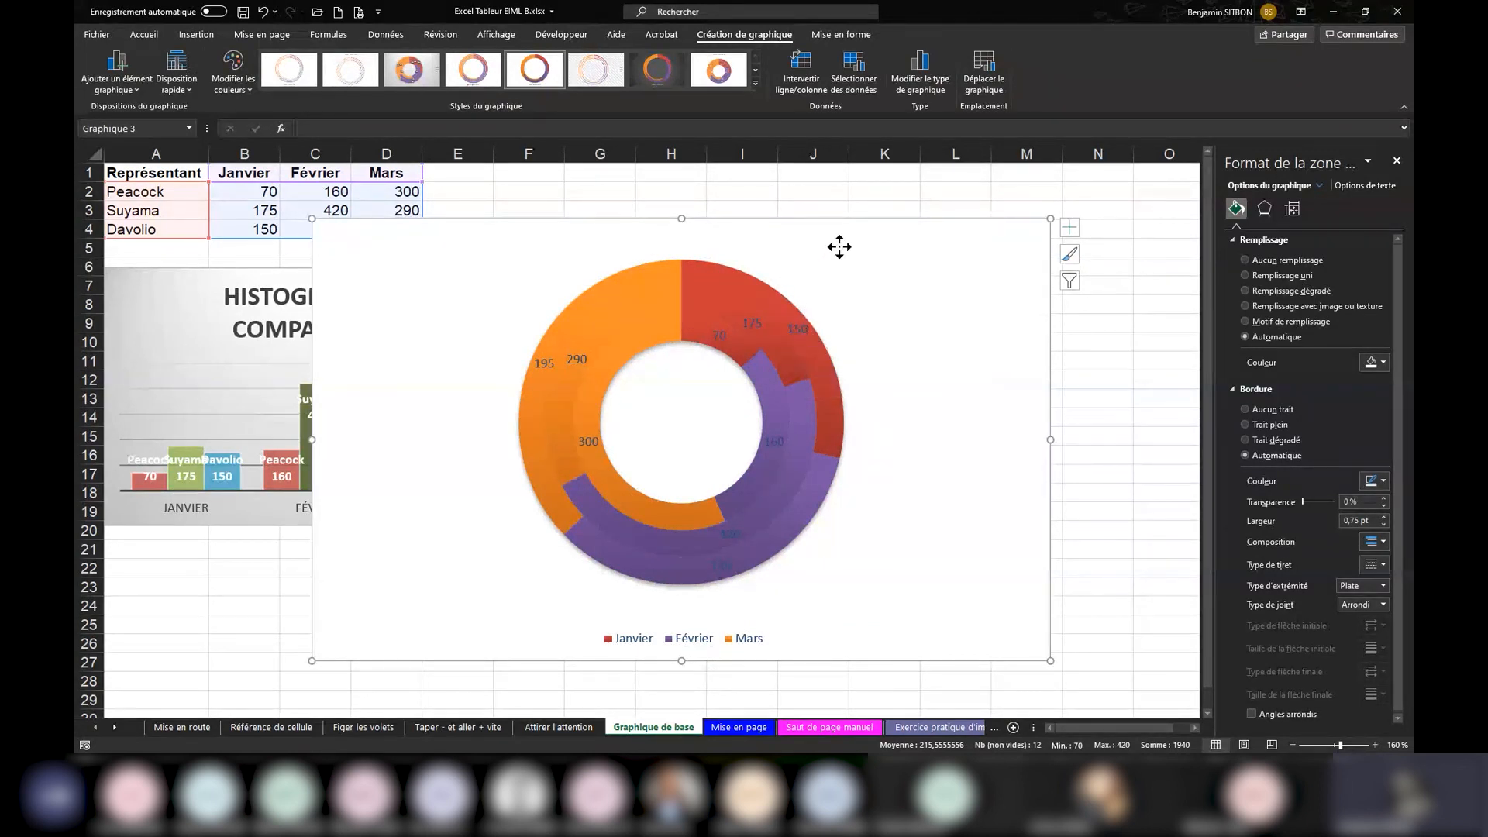
left_click_drag(851, 253, 800, 199)
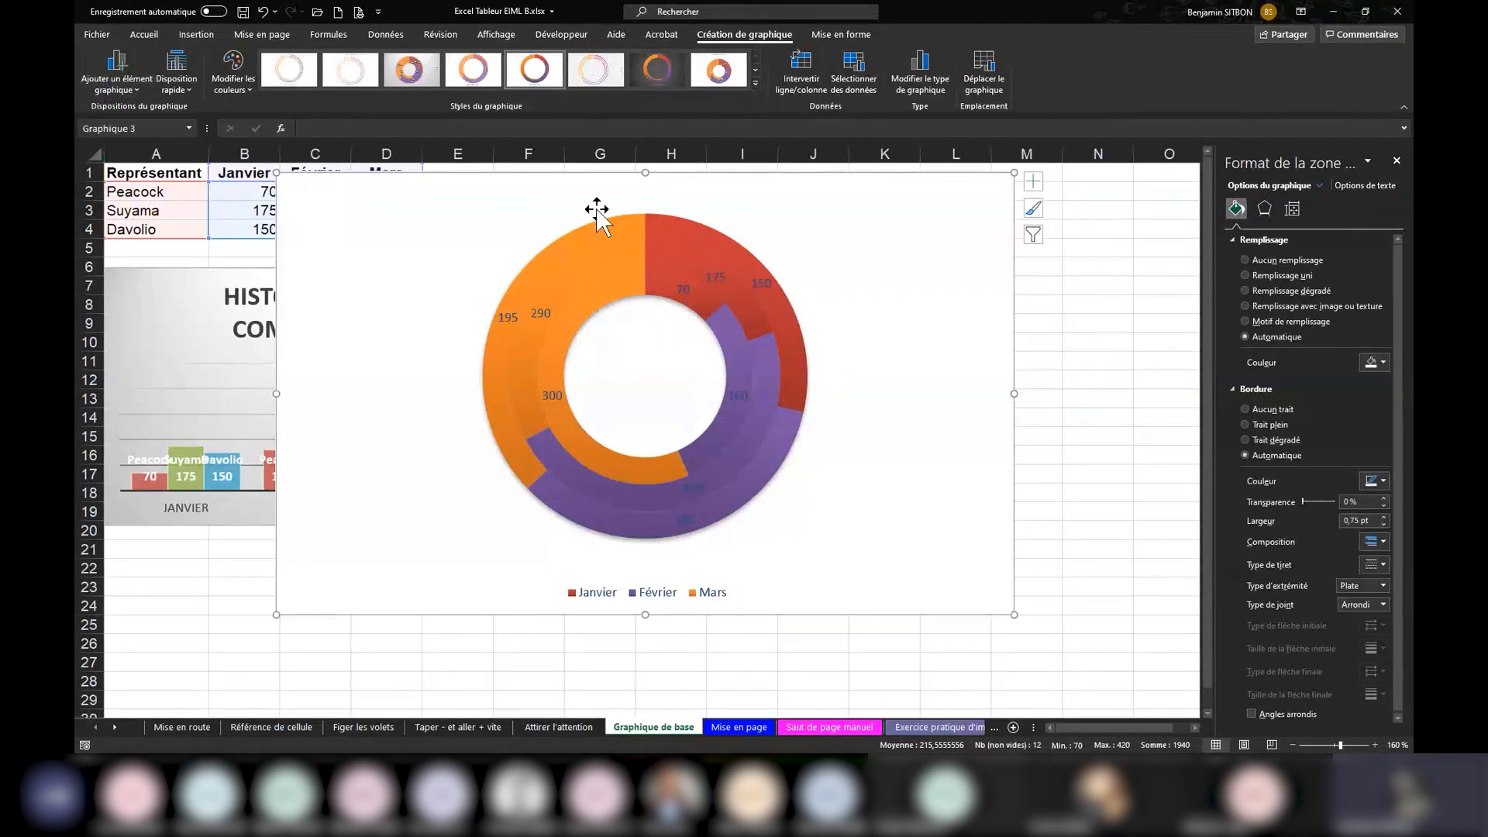
Step: Add the series name and percentage to the outer ring's data labels and separate their parts with a new line (Nouvelle ligne)
left_click(762, 284)
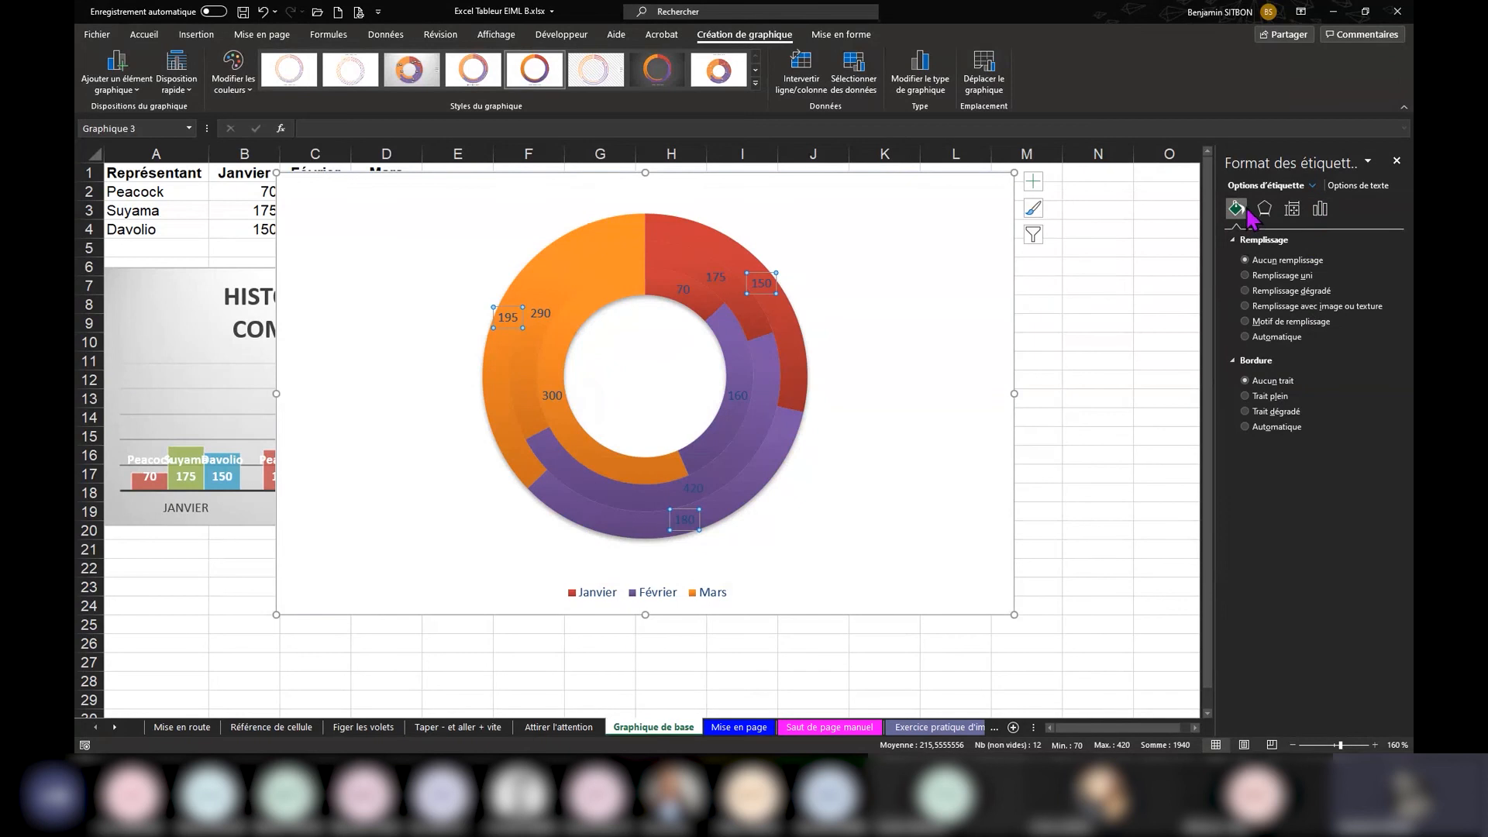
left_click(1321, 210)
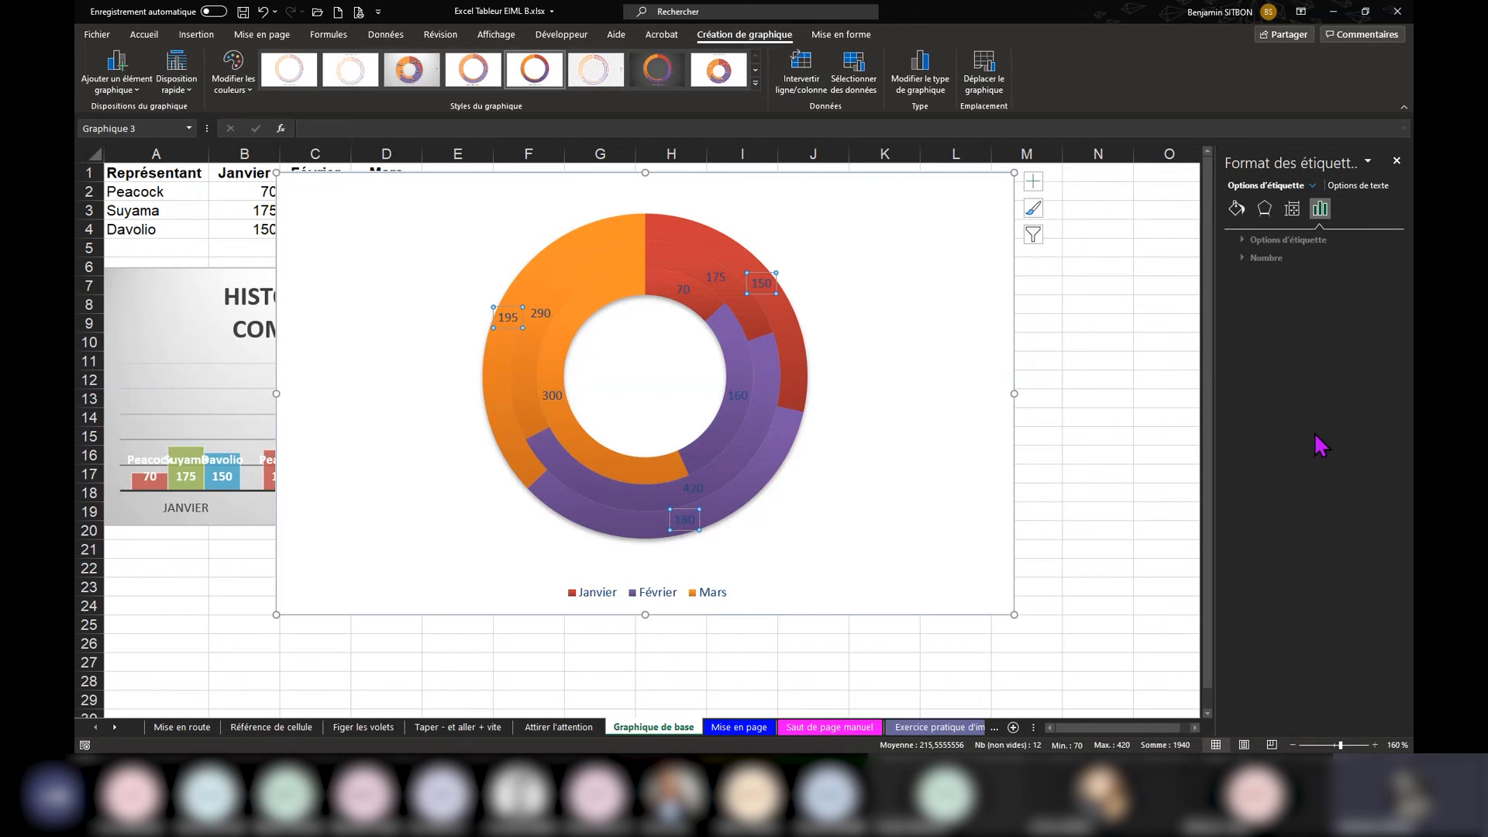
left_click(1235, 242)
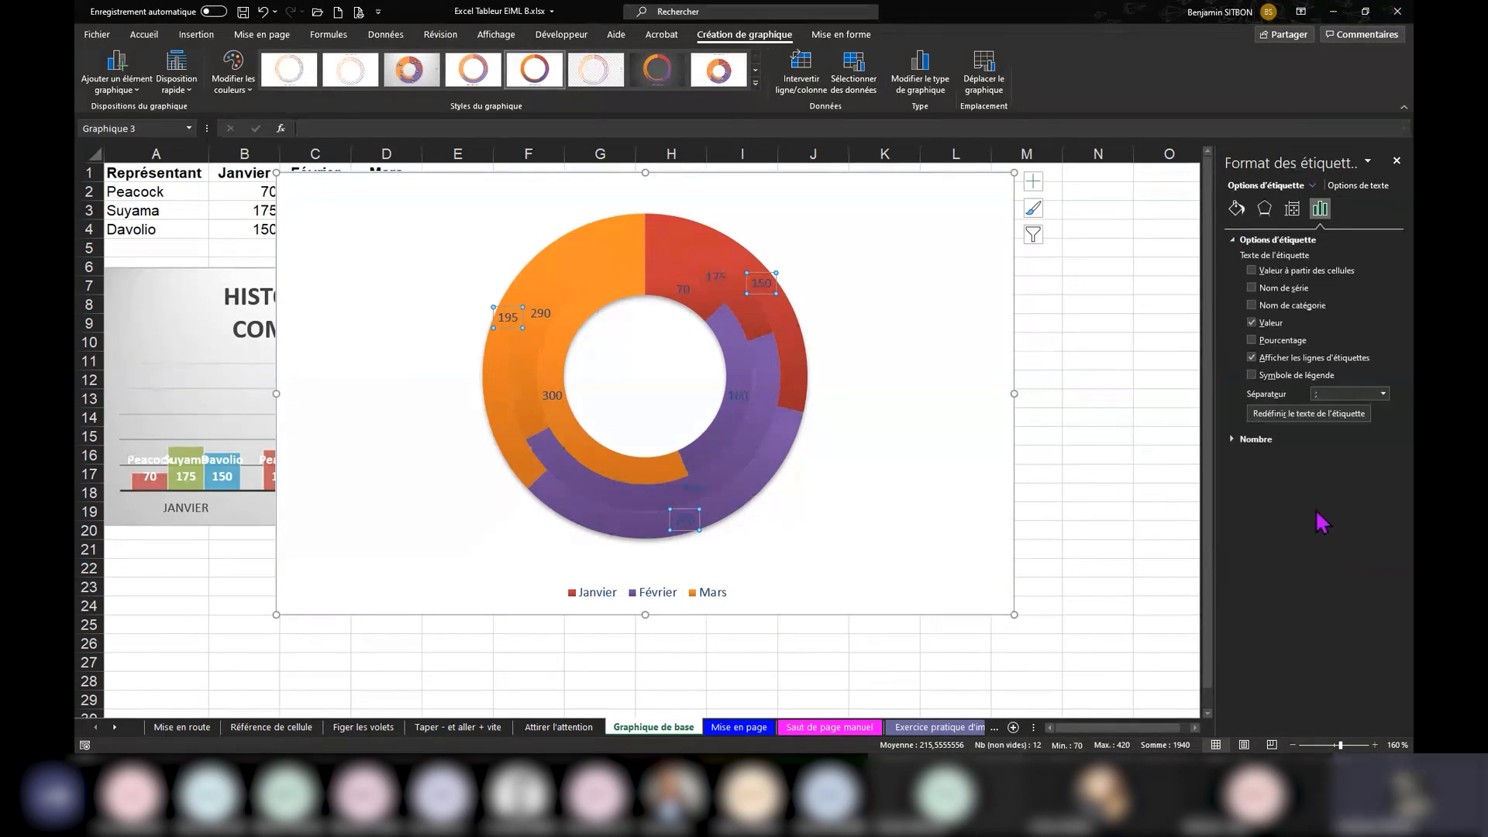
left_click(1251, 288)
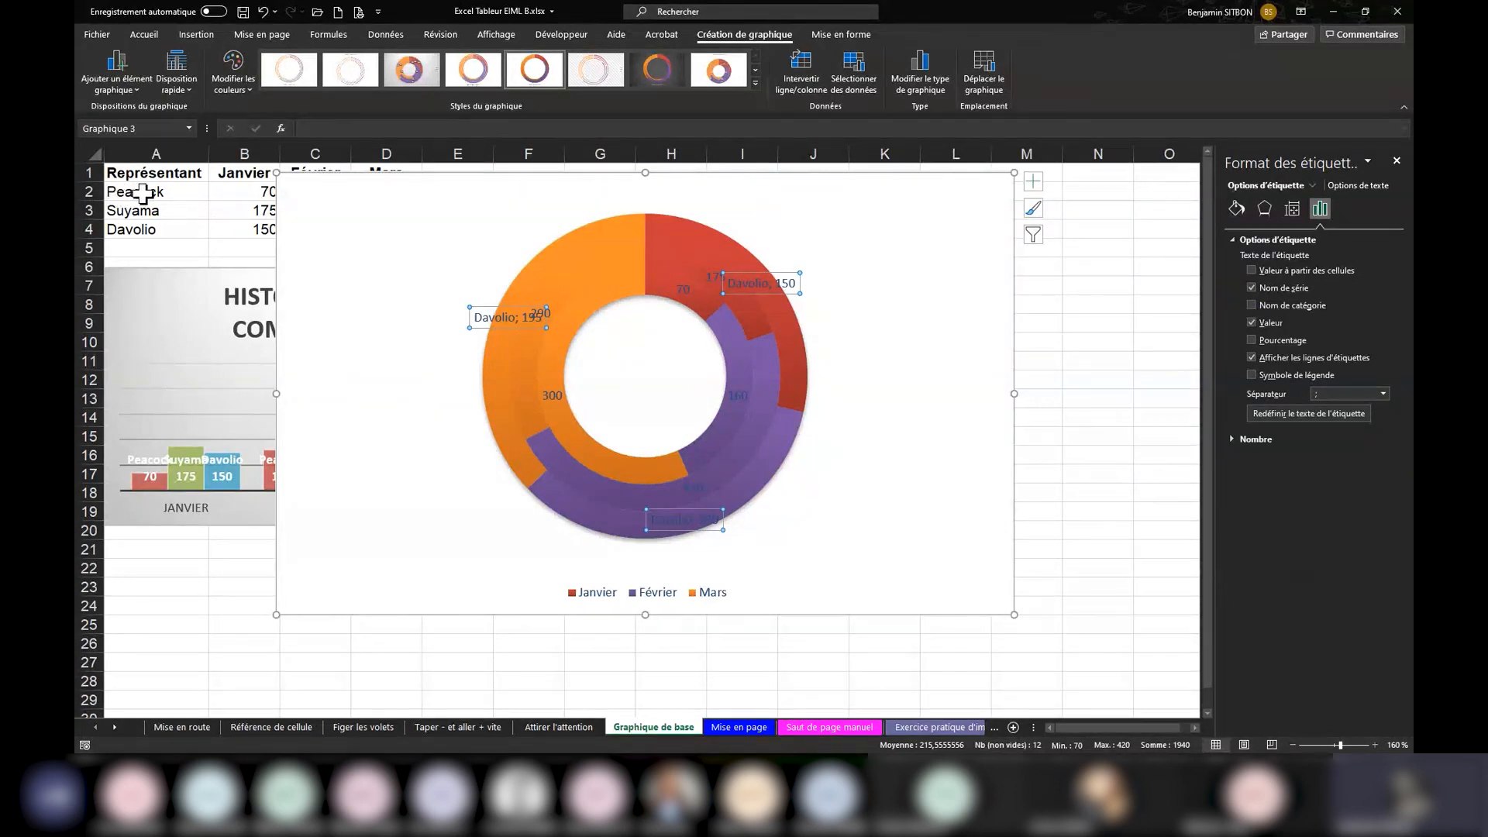
left_click(1252, 341)
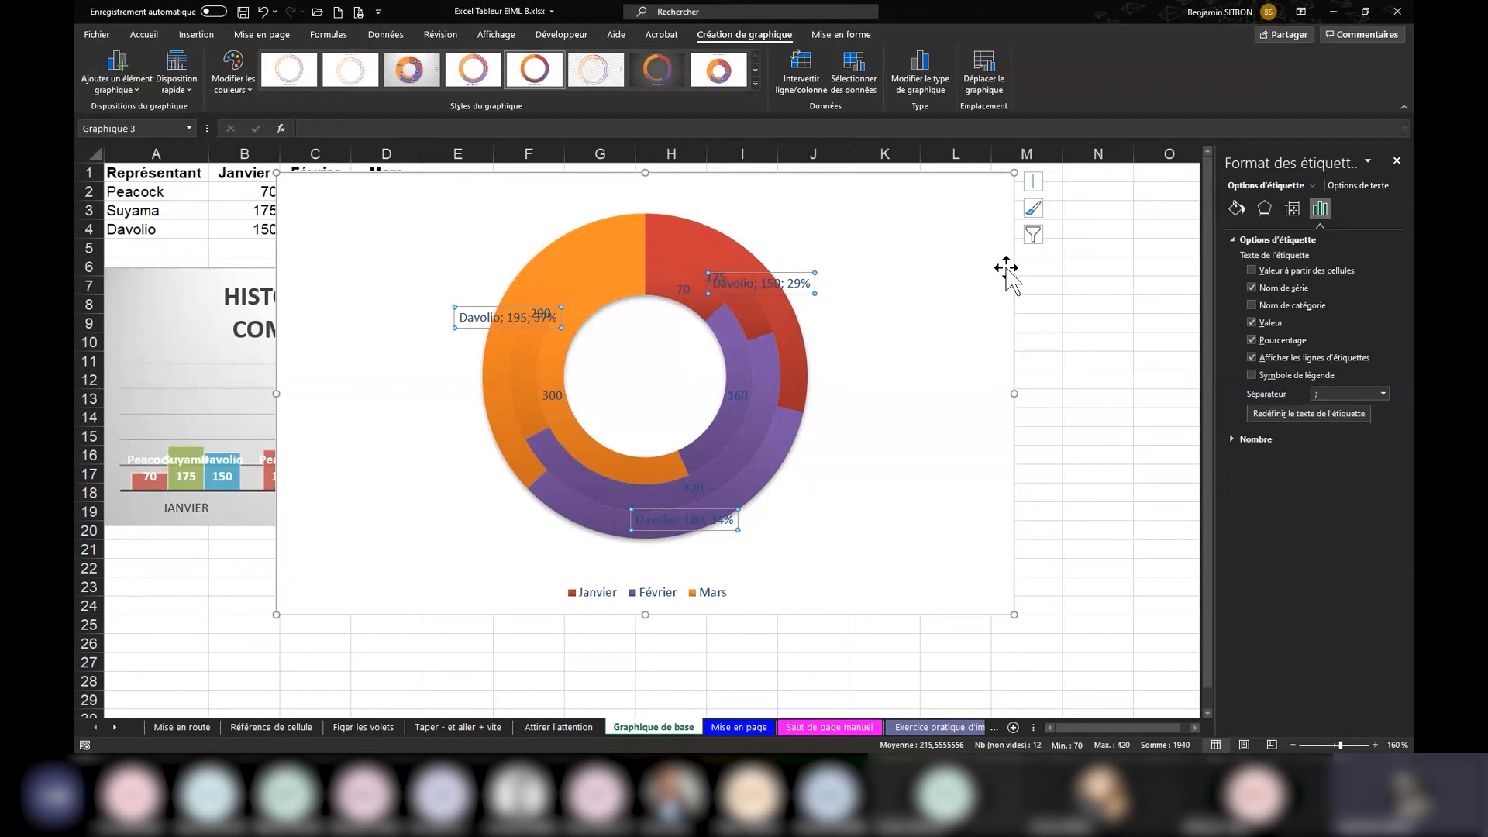
left_click(1384, 394)
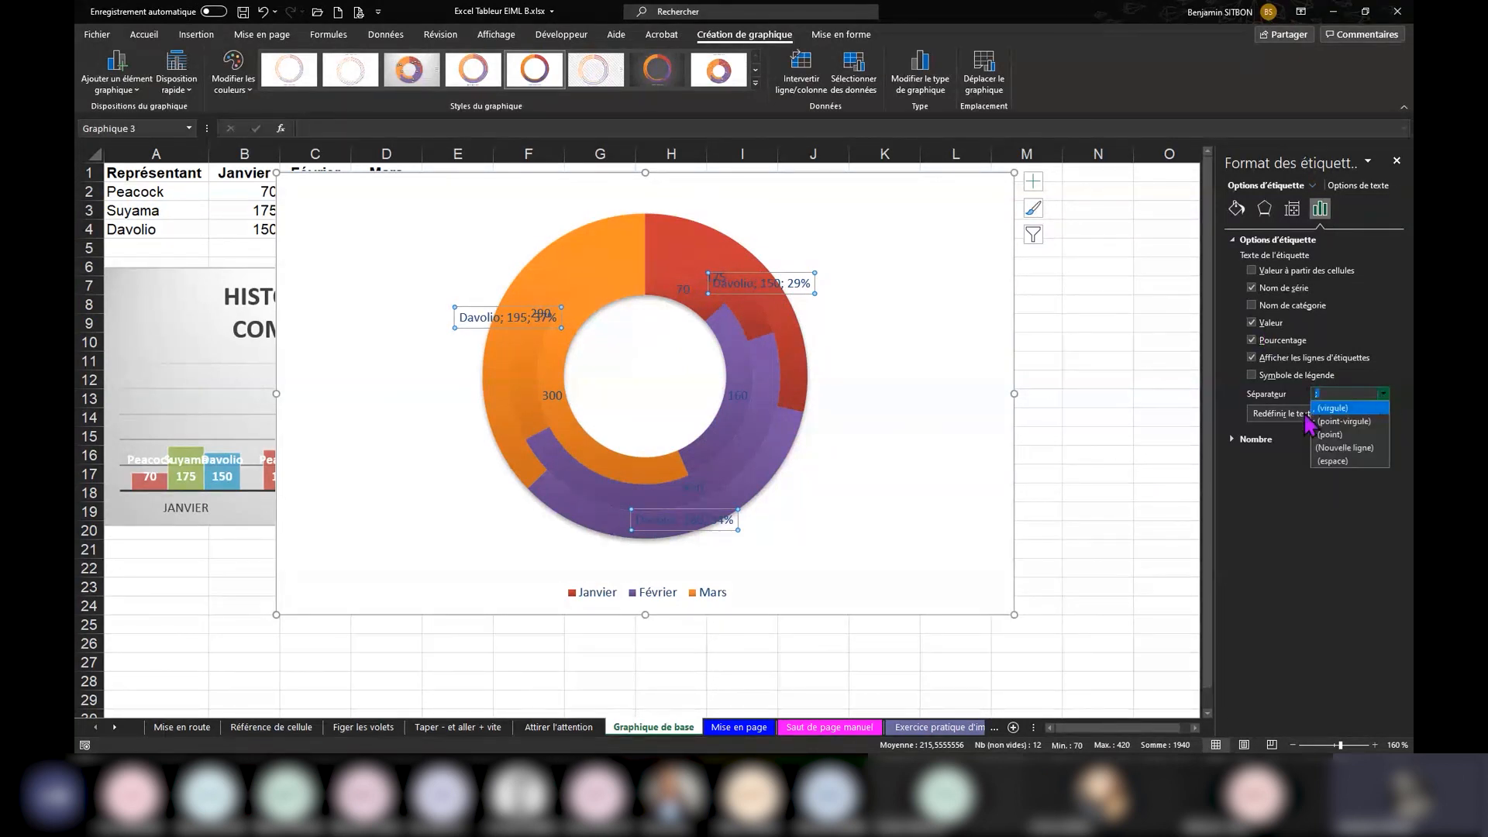
left_click(1345, 446)
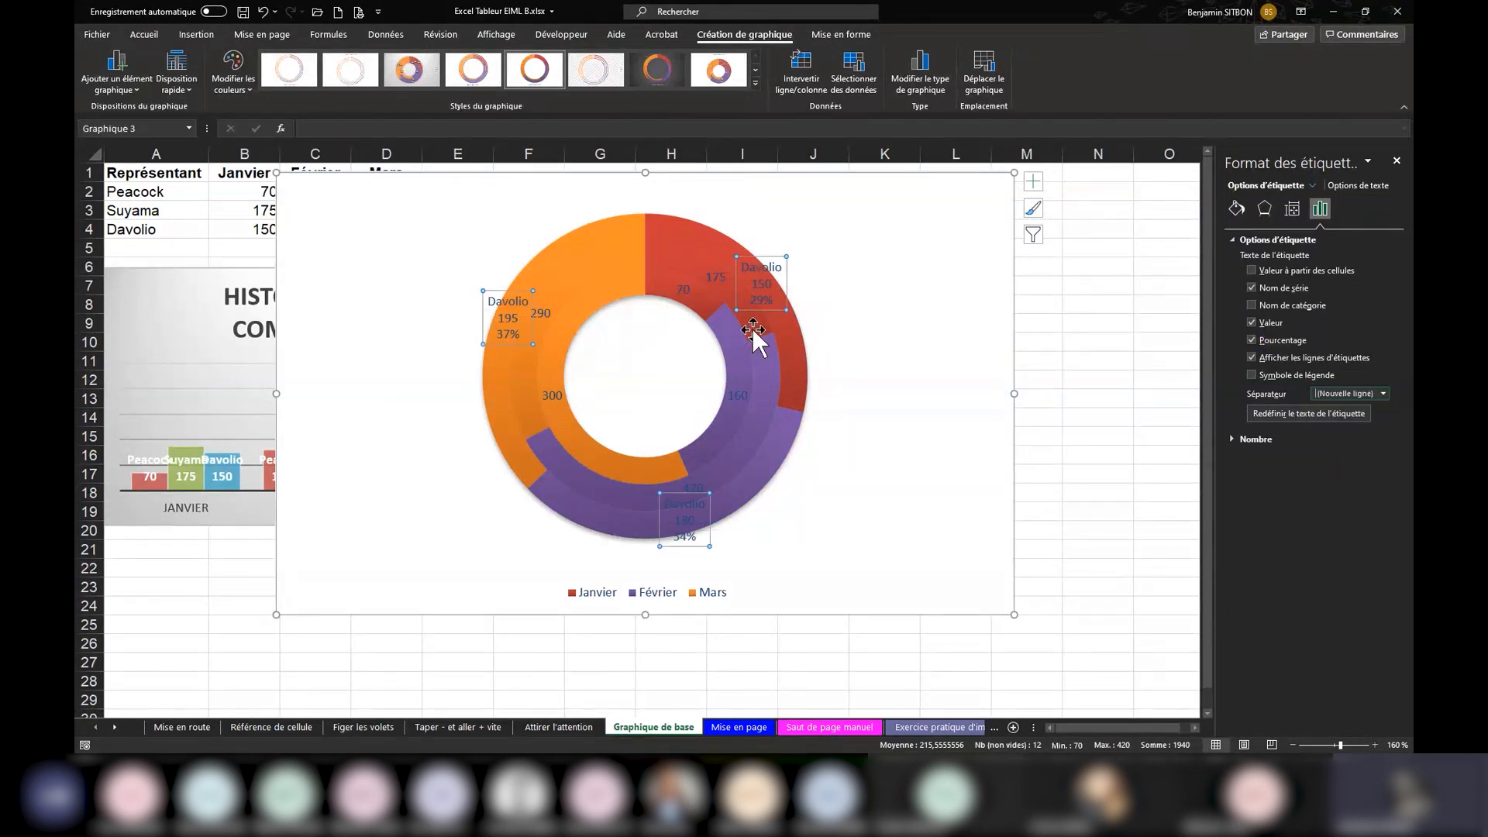
Step: Add the series name and percentage to the middle ring's data labels, using a new line as separator
left_click(717, 281)
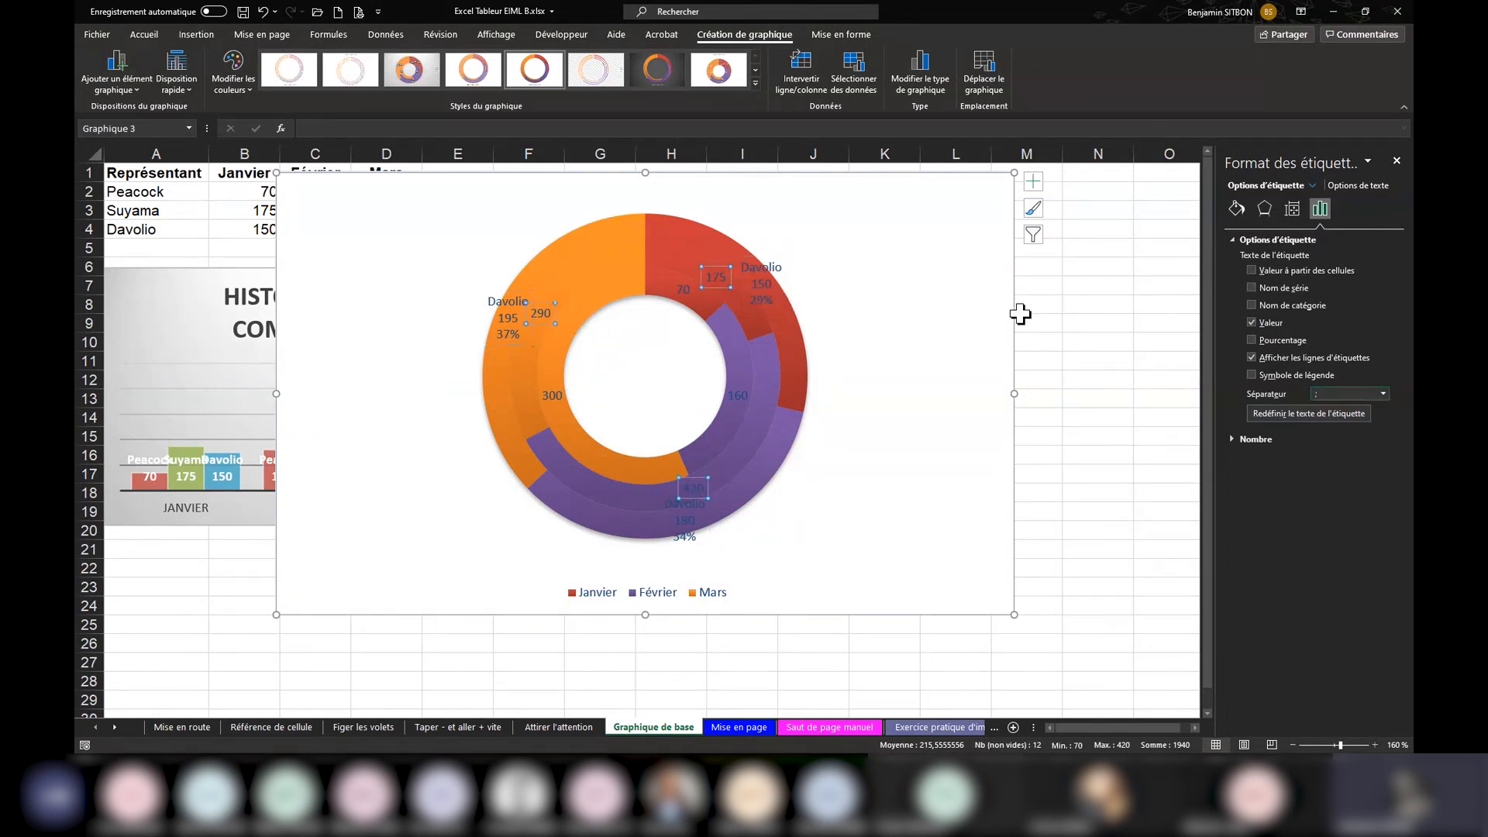
left_click(1251, 289)
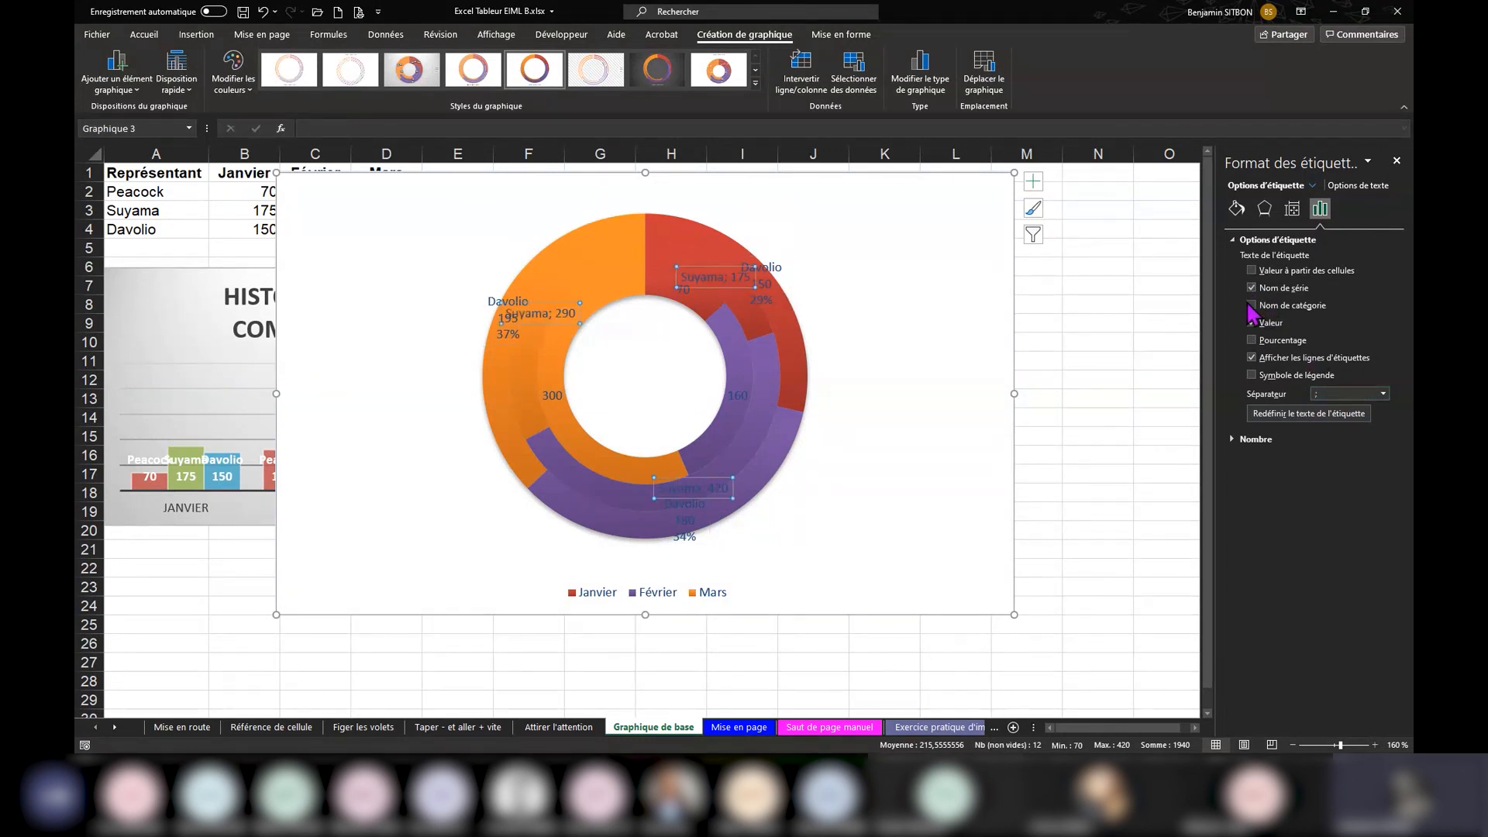
left_click(1252, 340)
left_click(1384, 397)
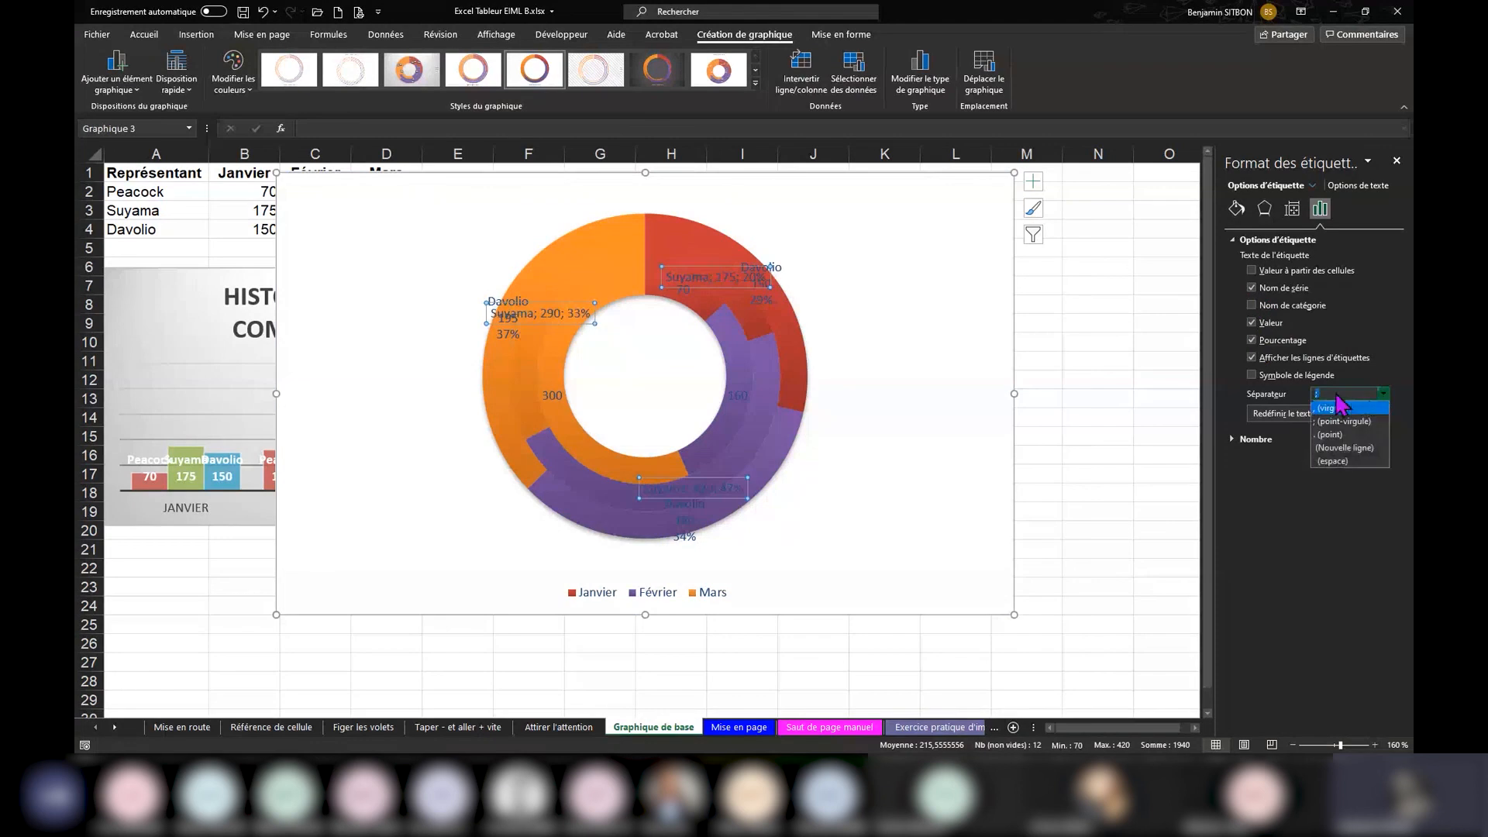
left_click(1329, 450)
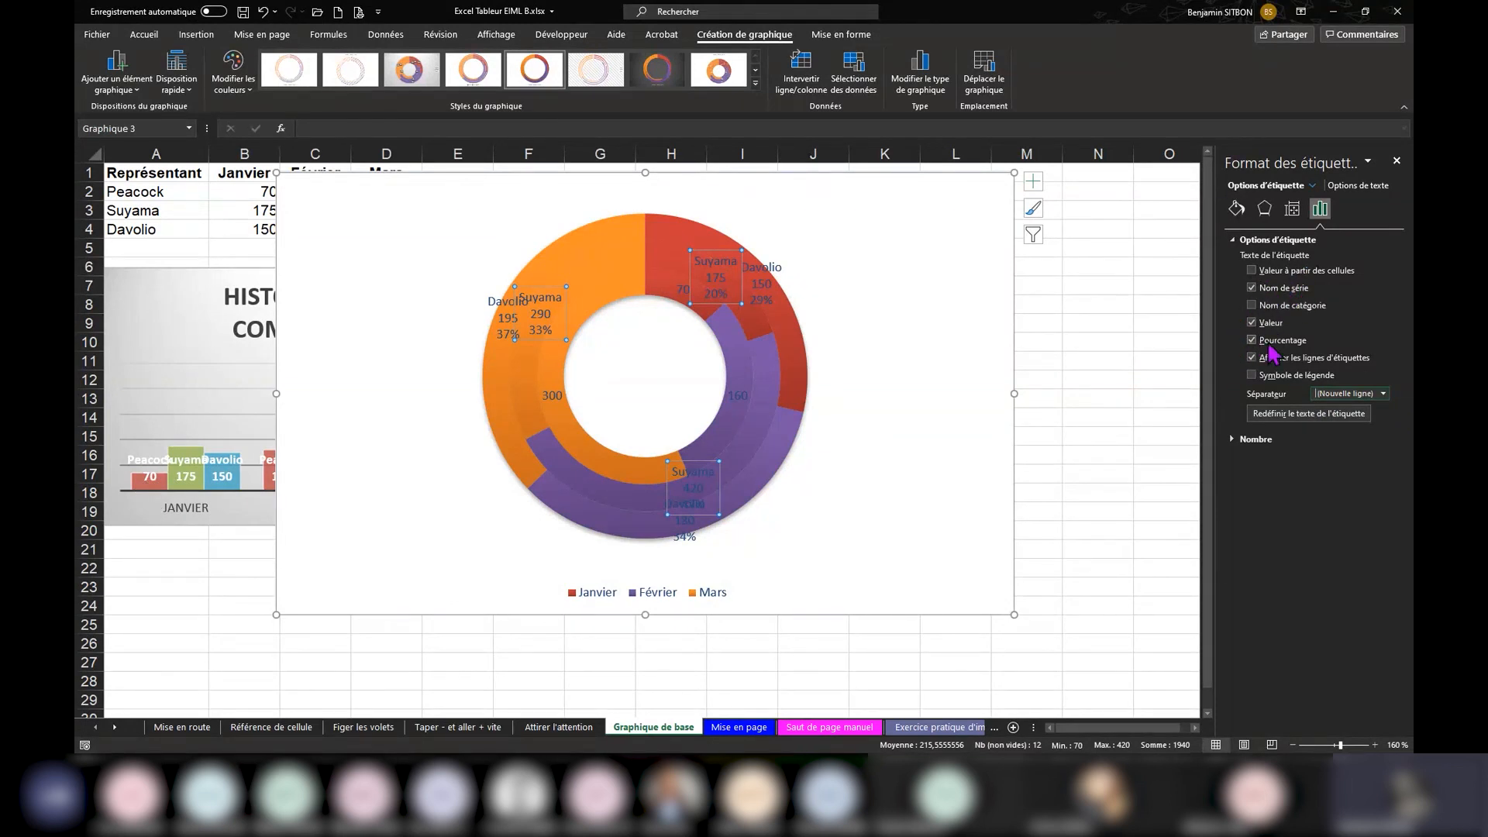
left_click(1384, 394)
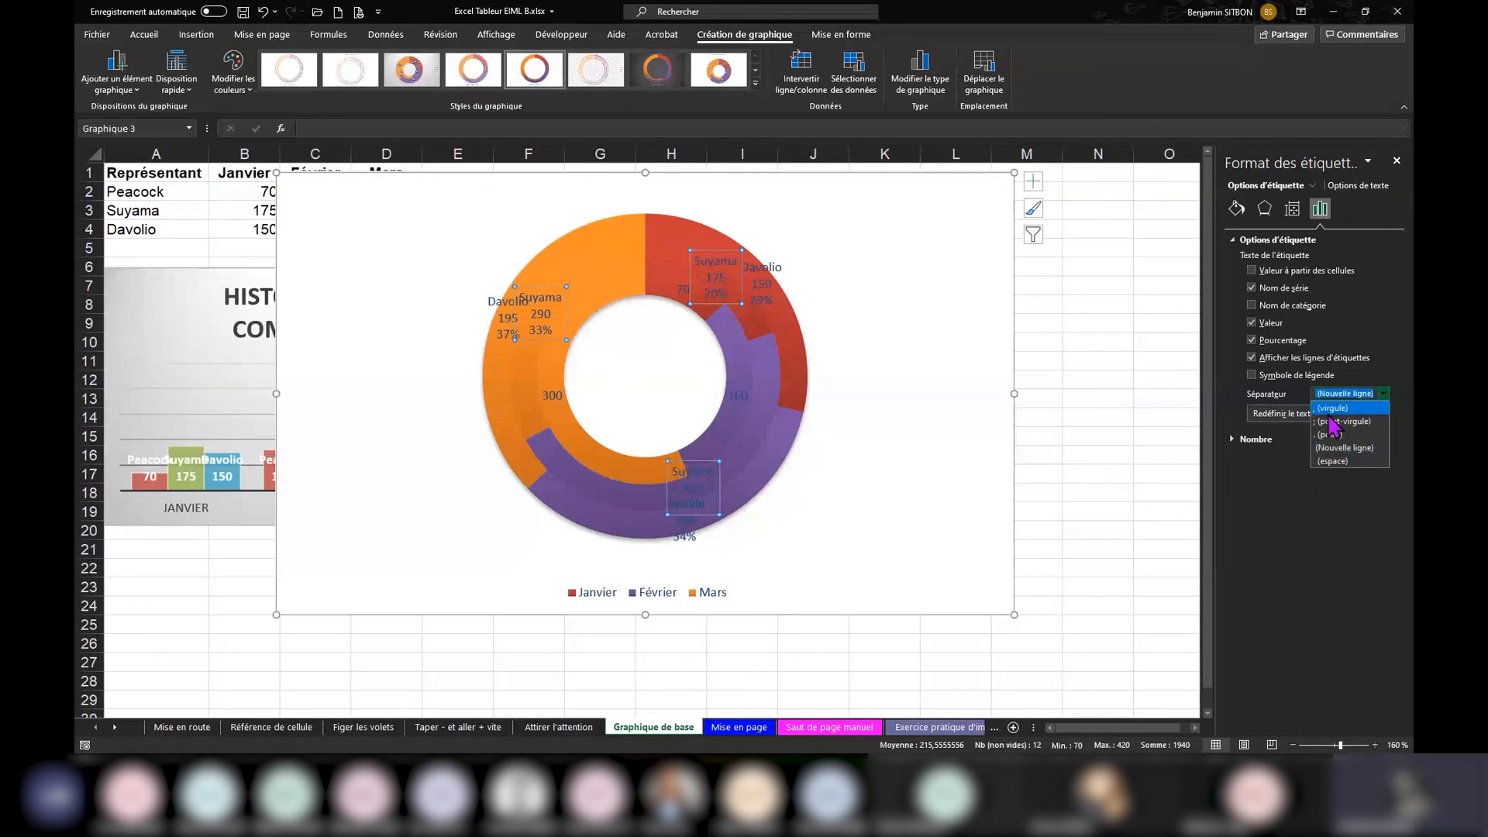
left_click(742, 398)
Step: Include the series name and percentage in the inner ring's data labels, with each part on a new line
left_click(737, 397)
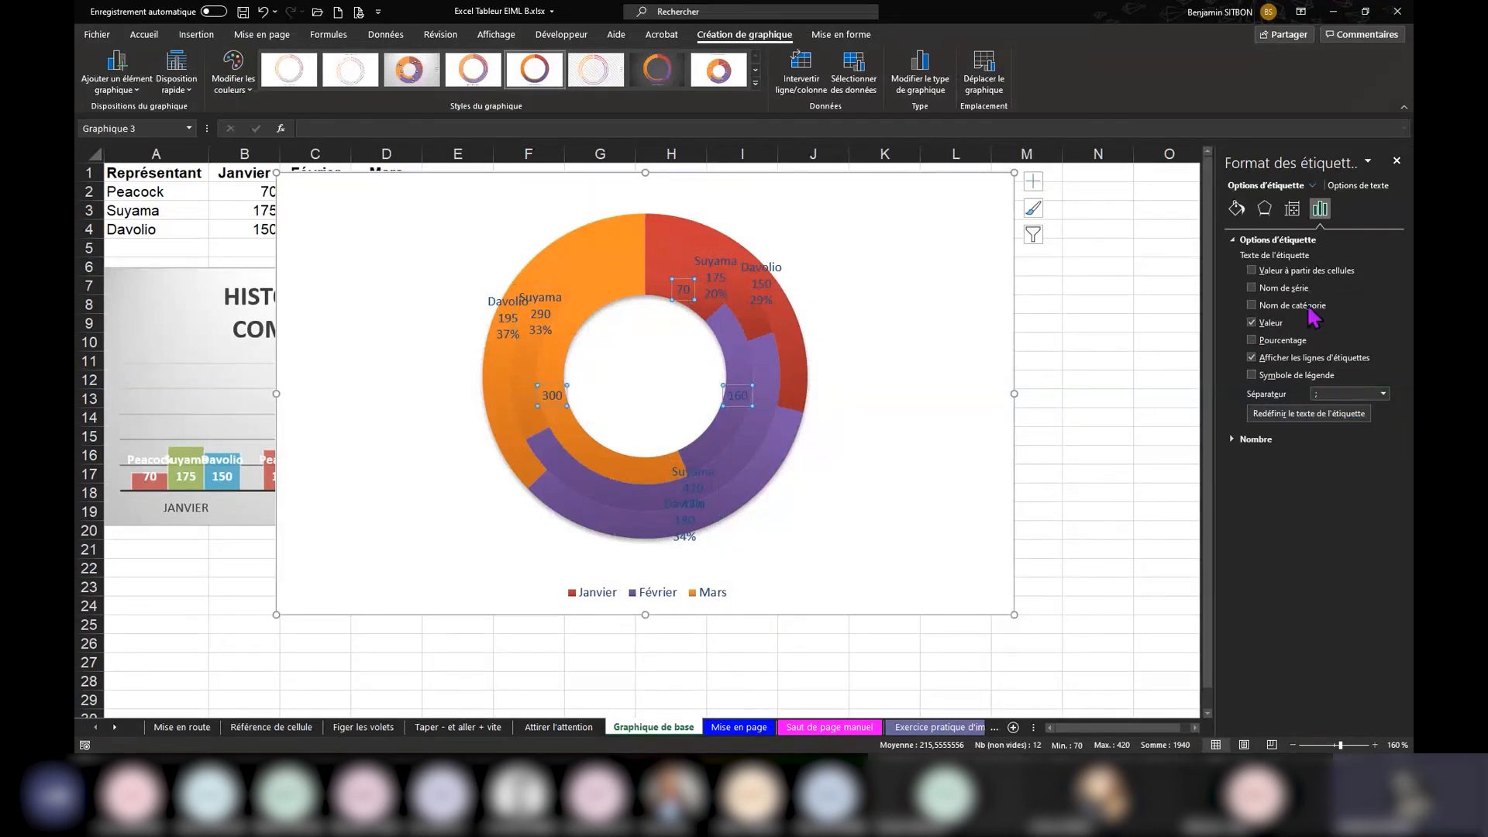
left_click(1254, 290)
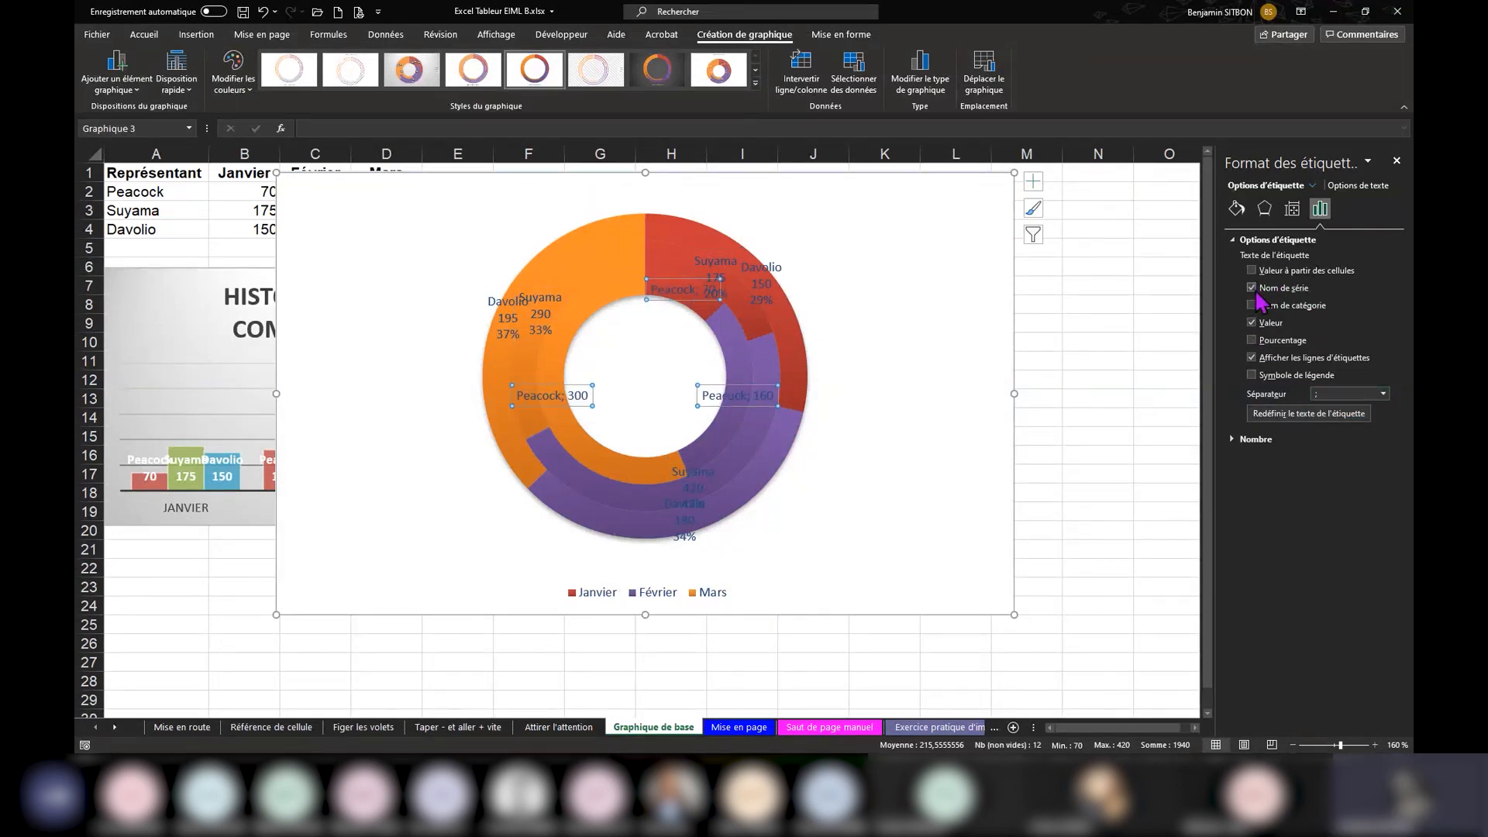
left_click(1251, 340)
left_click(1383, 394)
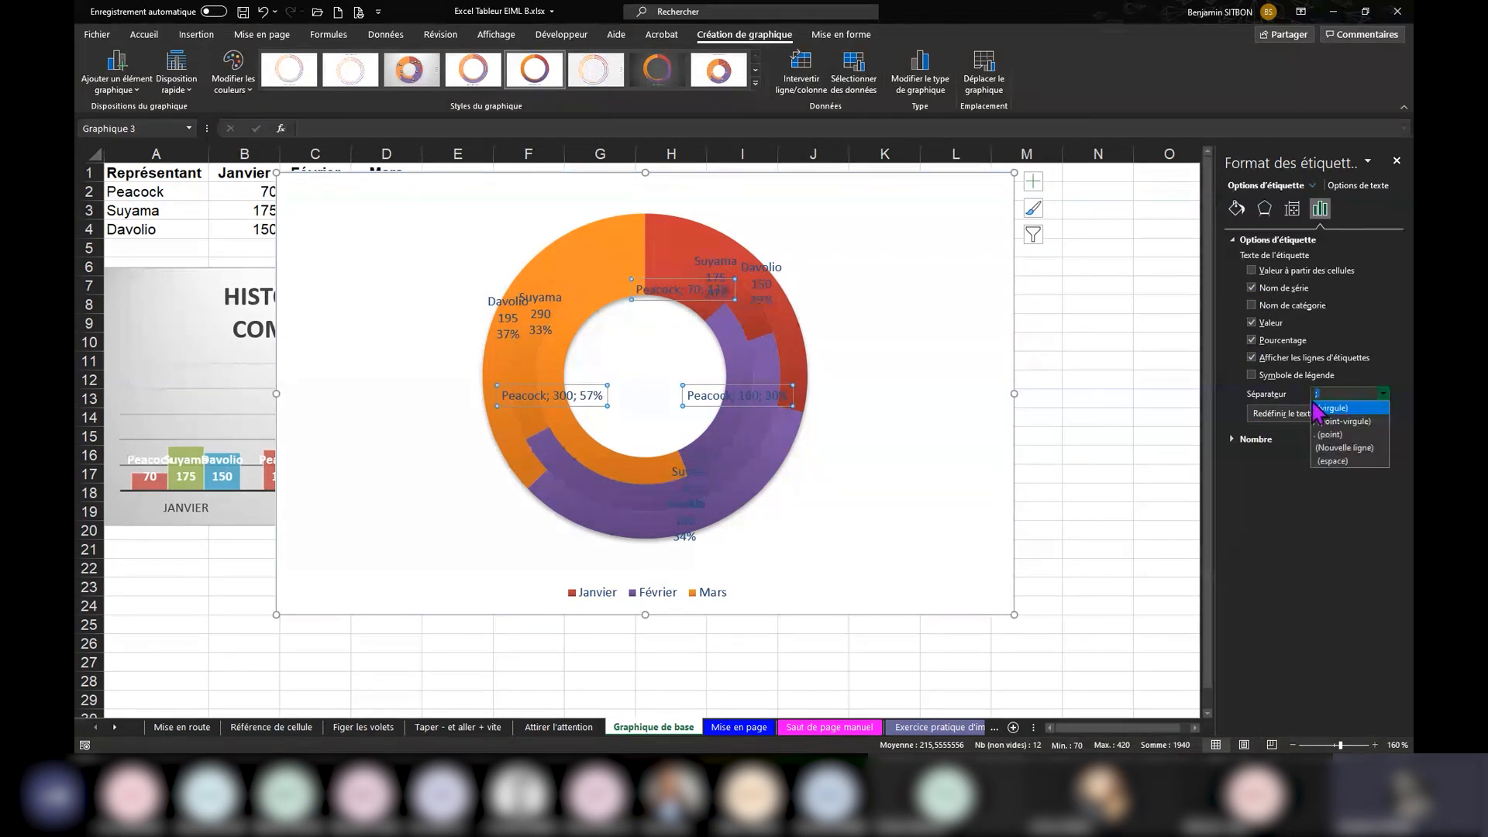
left_click(1344, 448)
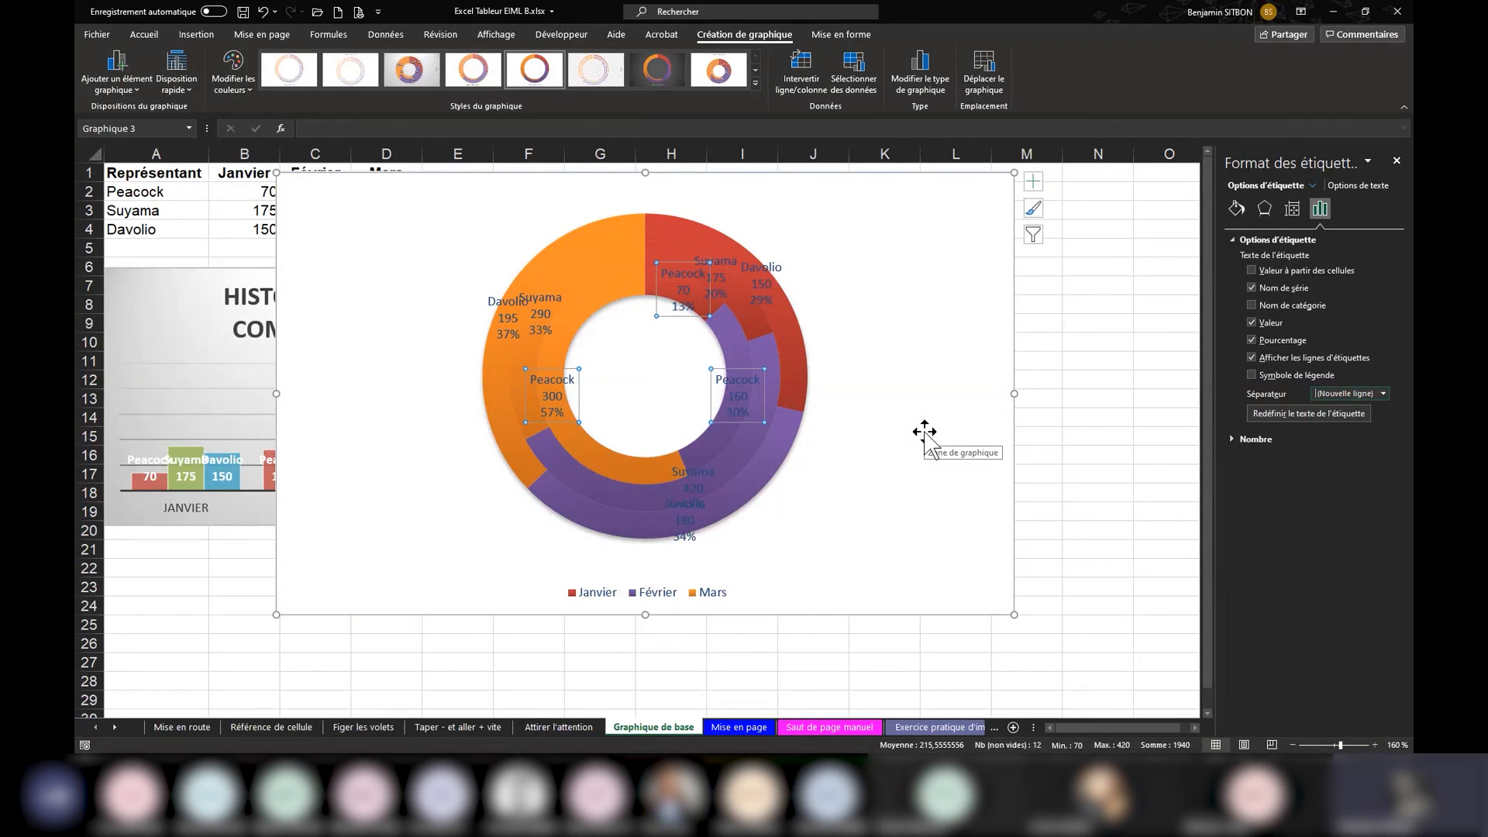
Step: Add a title above the doughnut chart (Au-dessus du graphique)
left_click(925, 432)
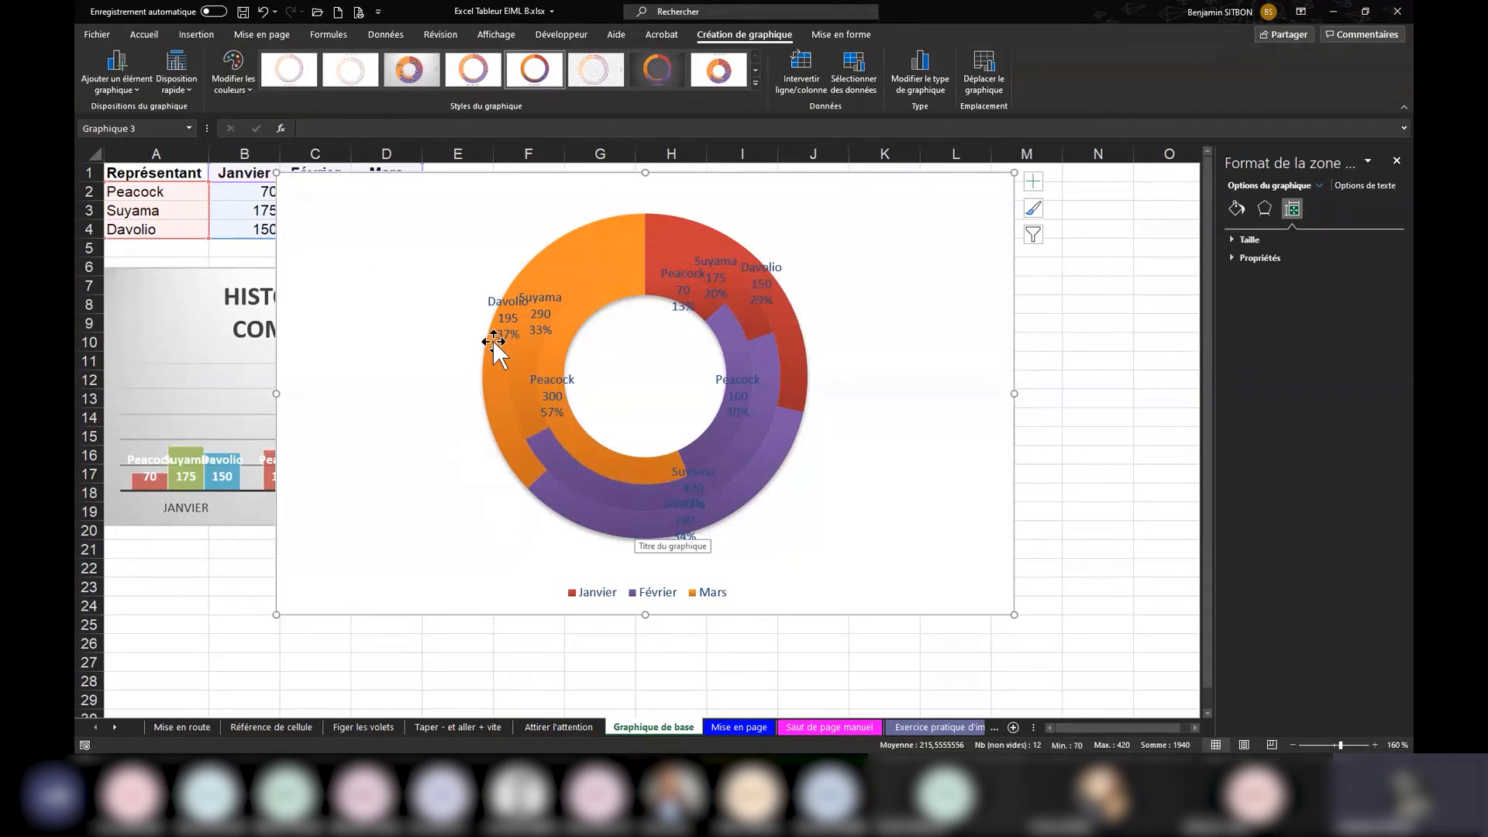
left_click(117, 70)
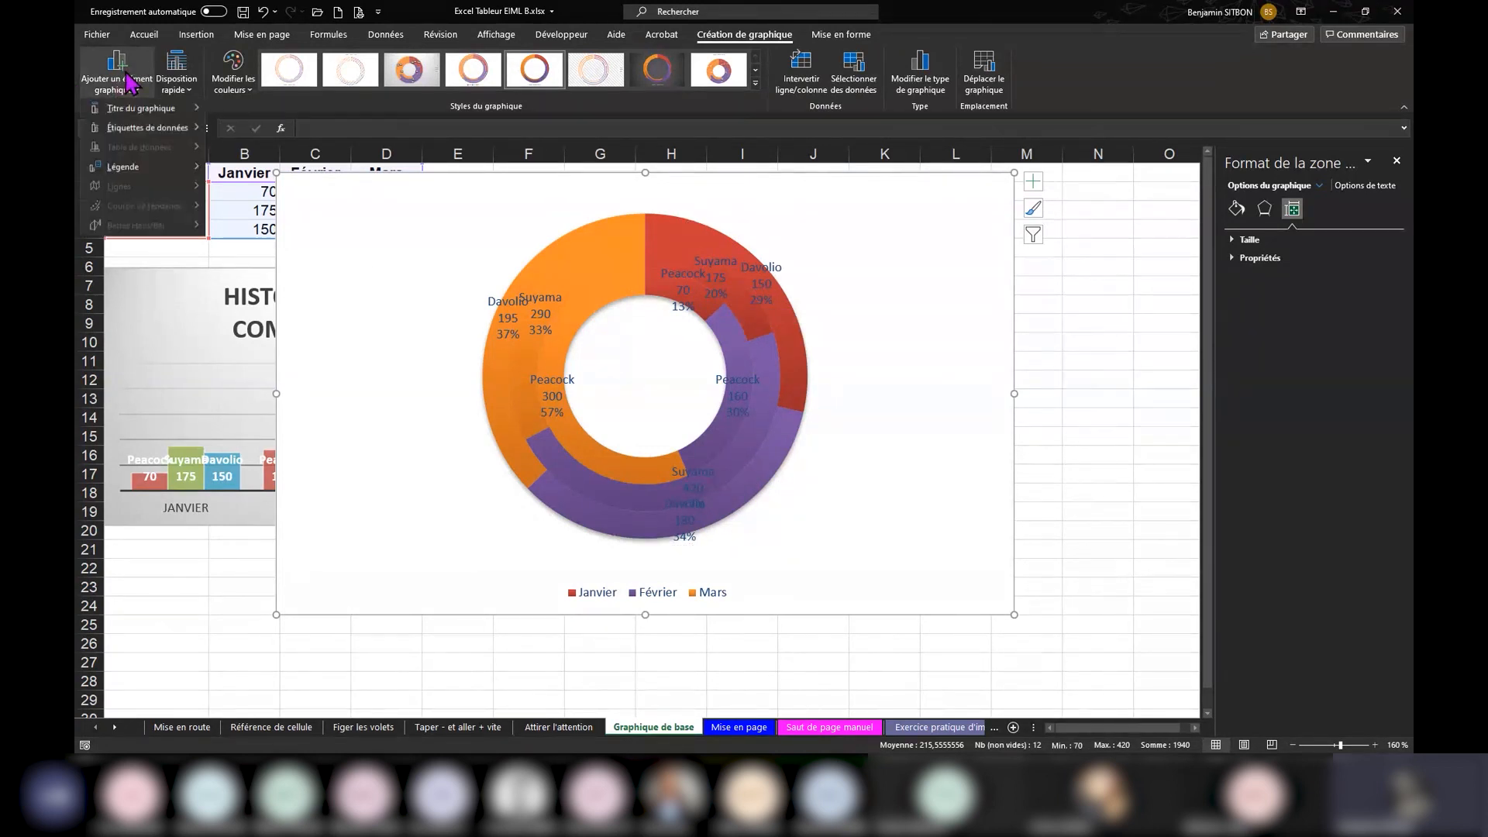
left_click(133, 91)
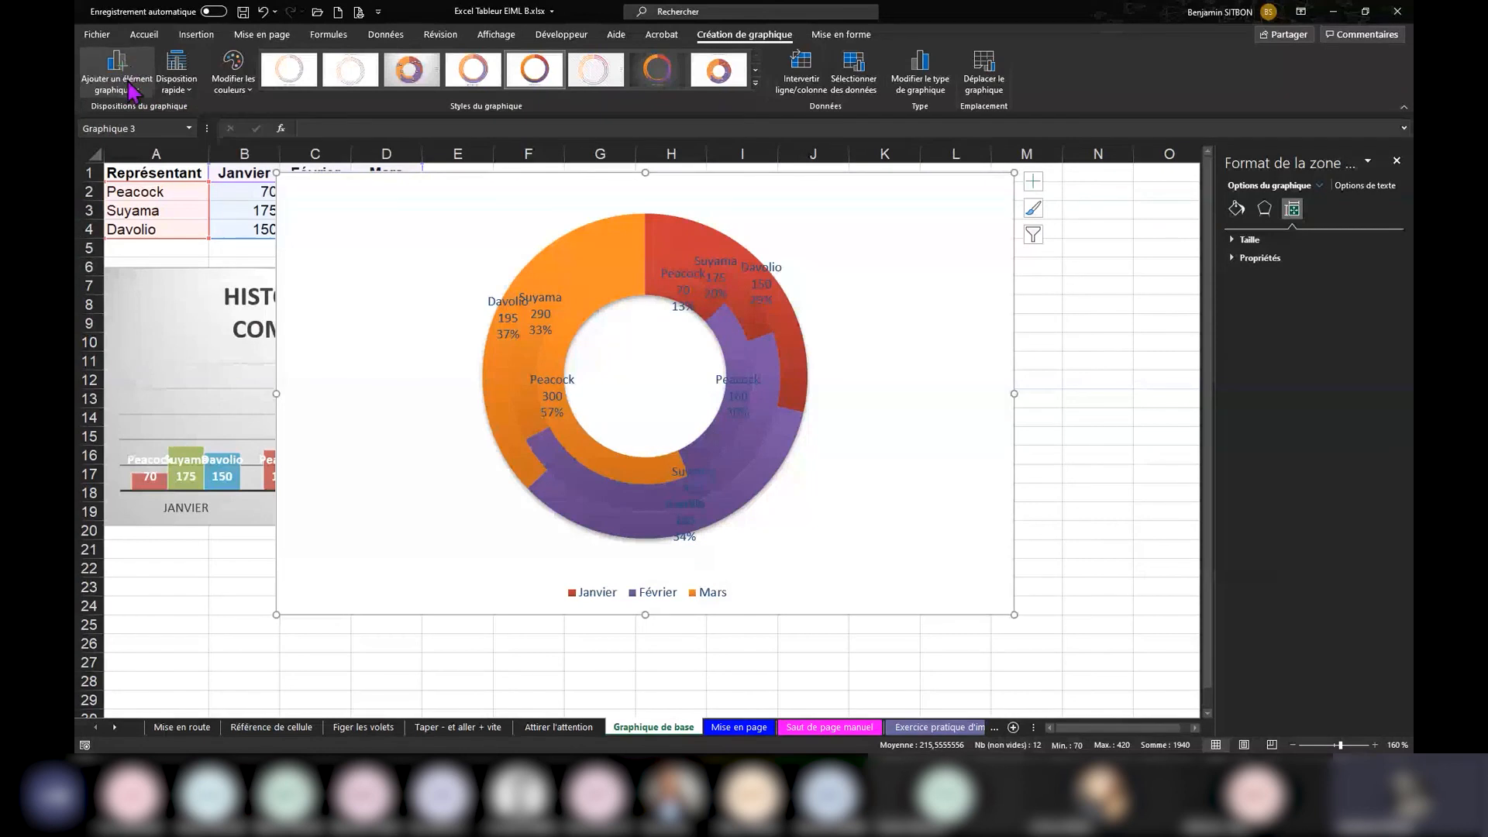
left_click(103, 91)
mouse_move(156, 109)
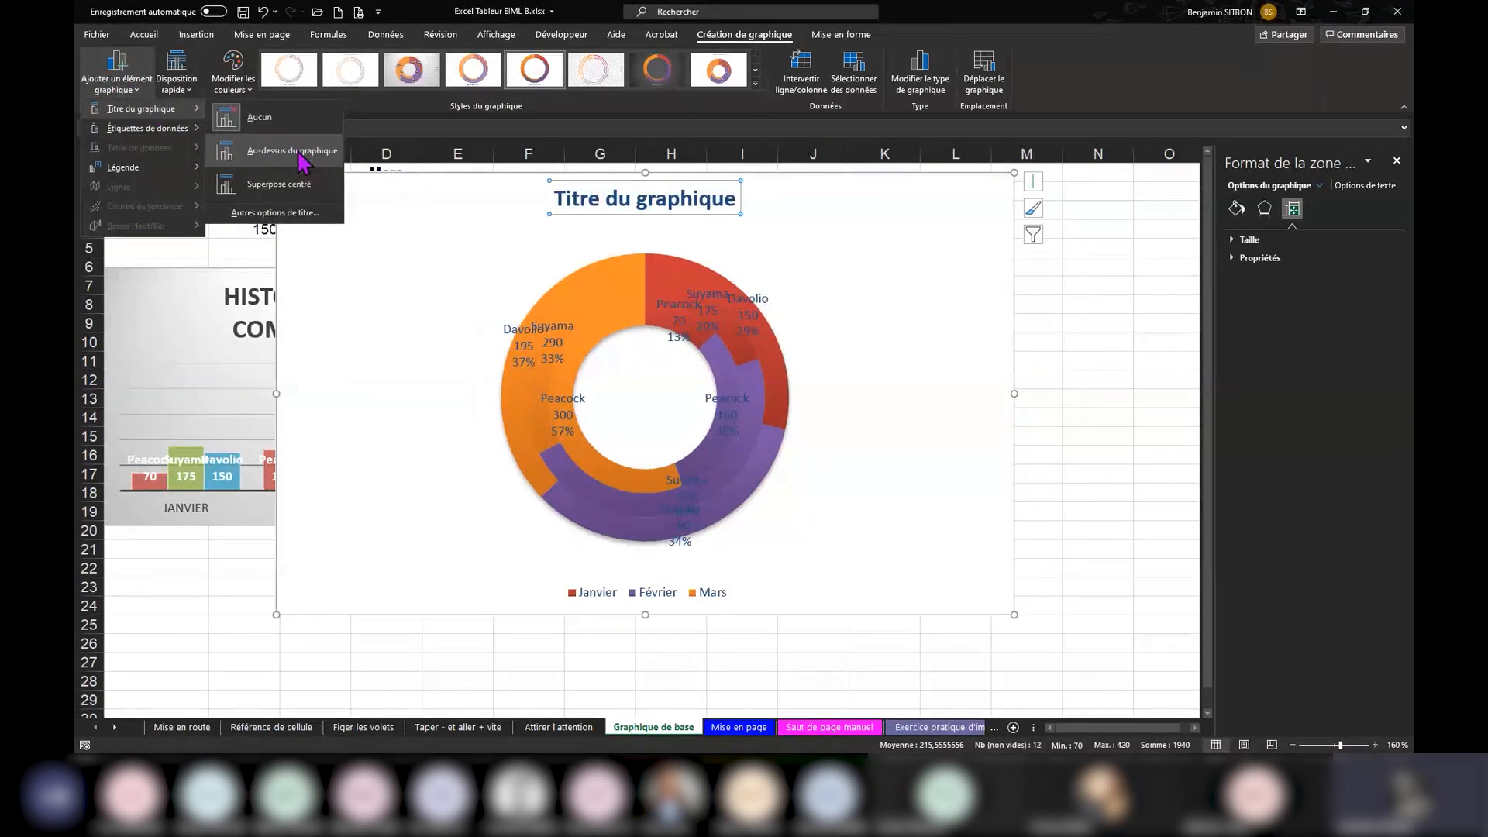
left_click(302, 159)
Step: Replace the chart's placeholder title with "SECTEUR : REPARTITION"
double_click(688, 200)
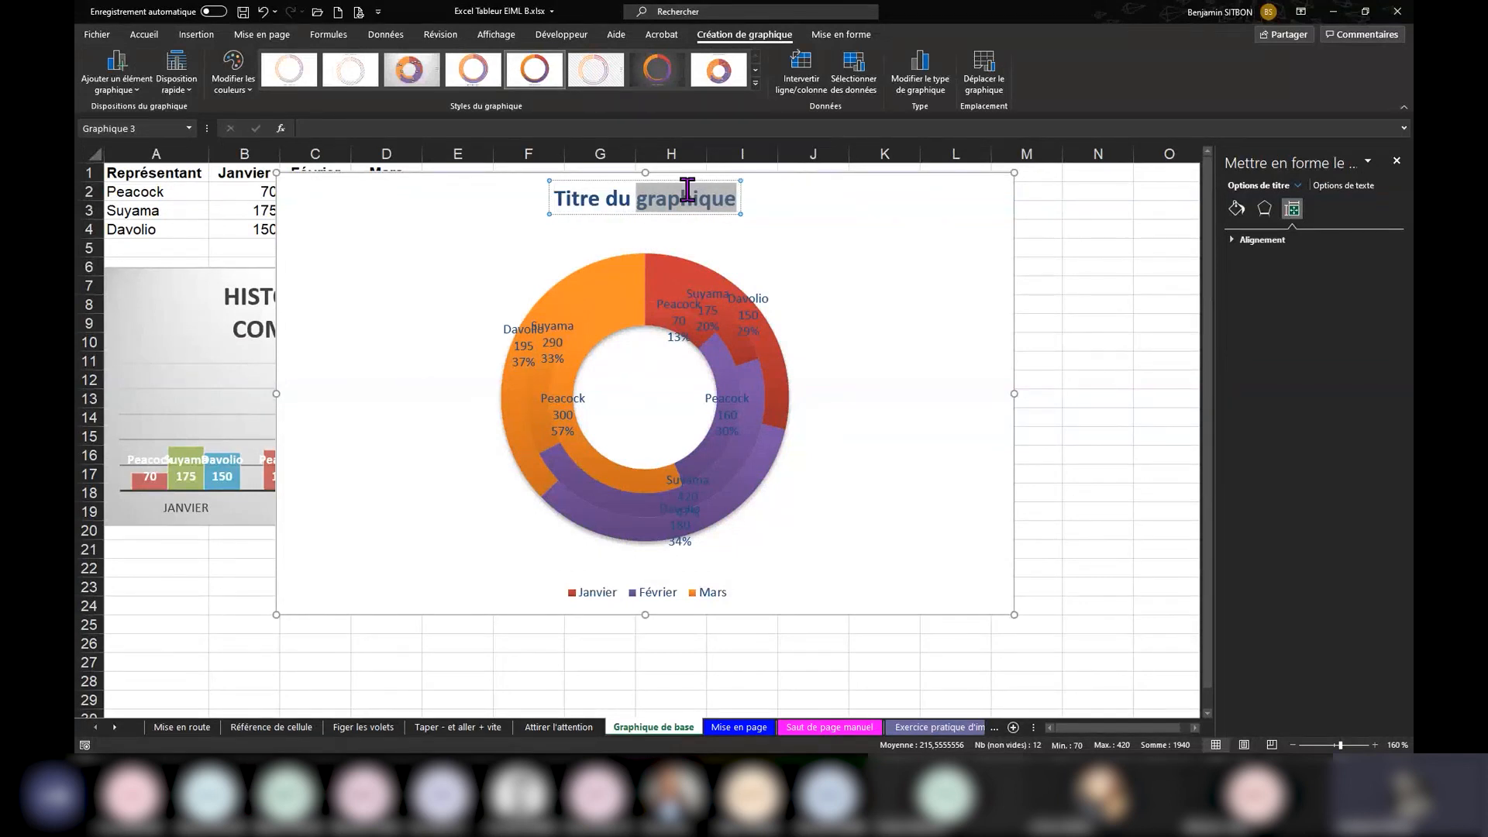
triple_click(690, 195)
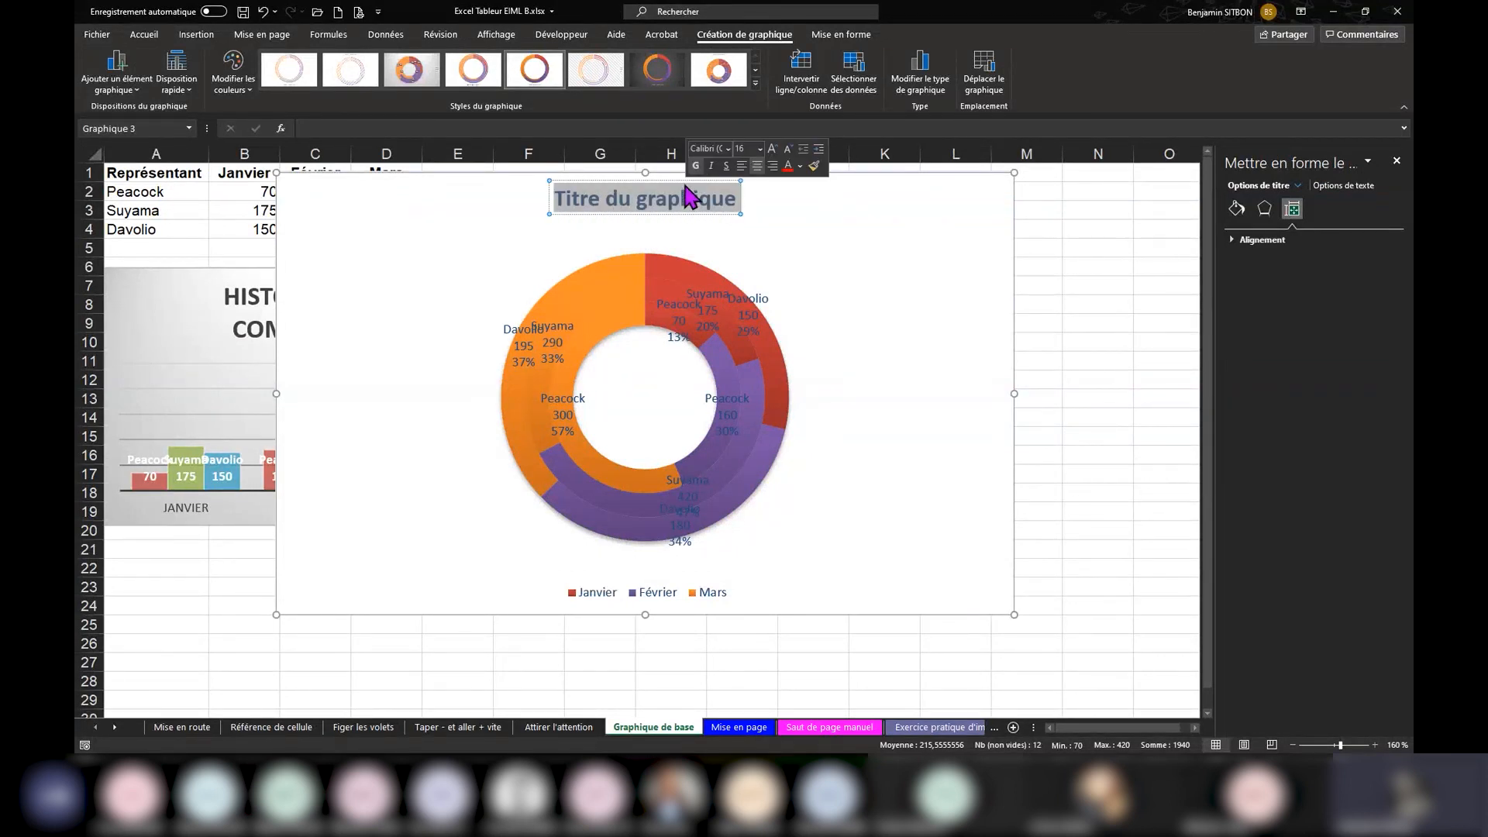
type("SECT")
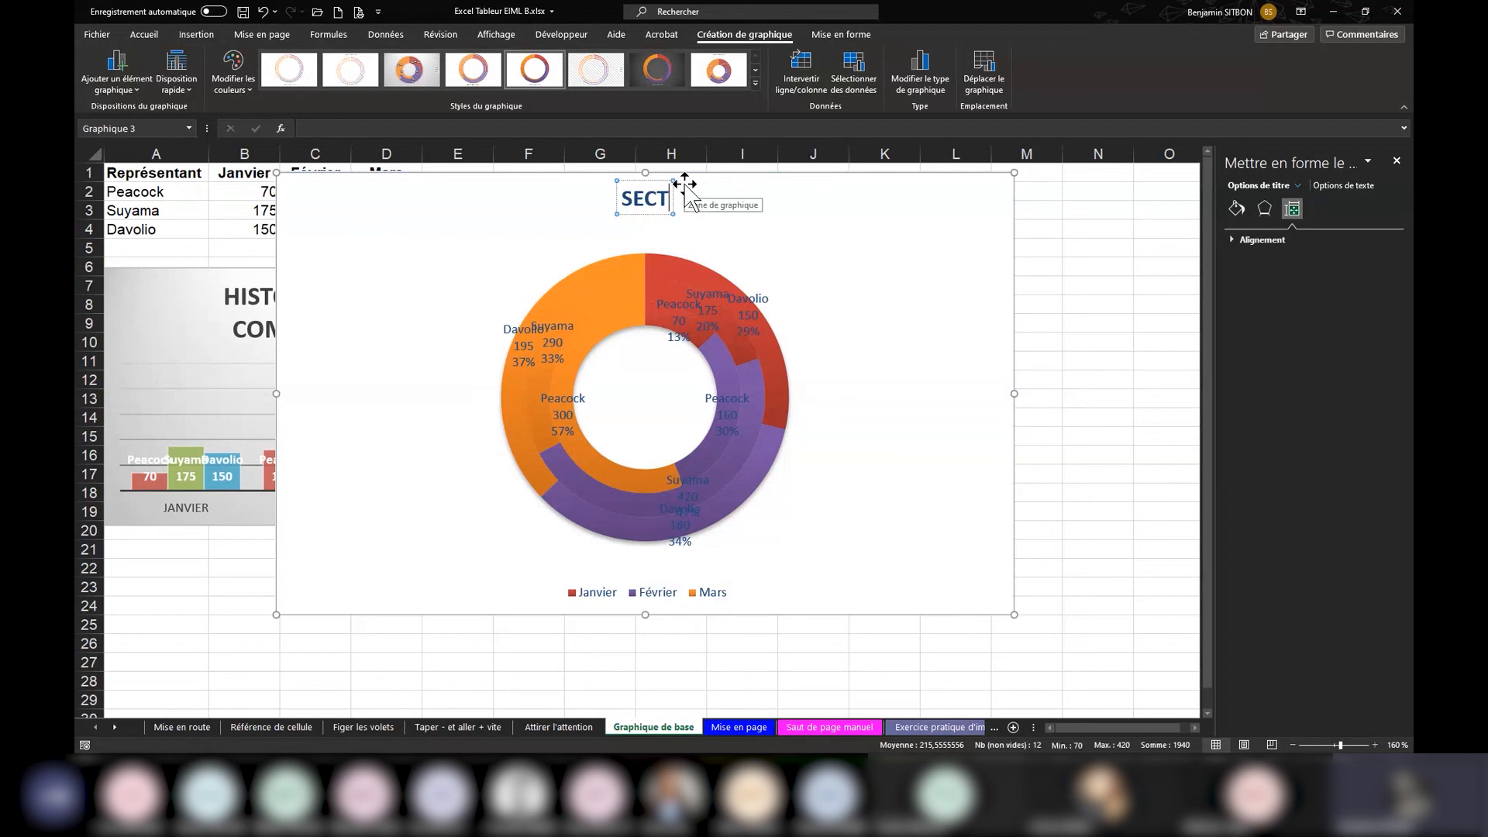
type("EUR")
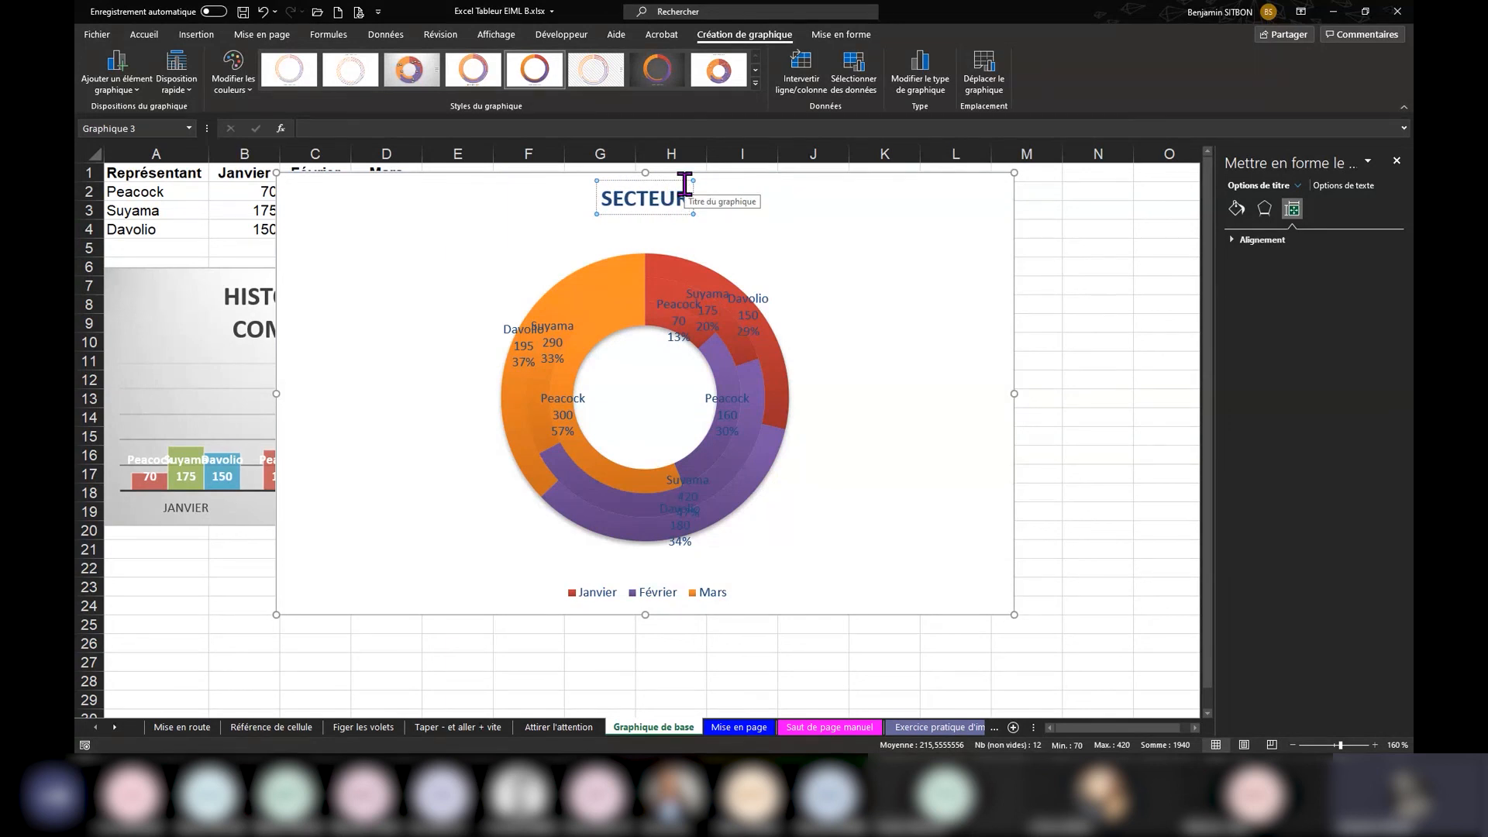
type("S")
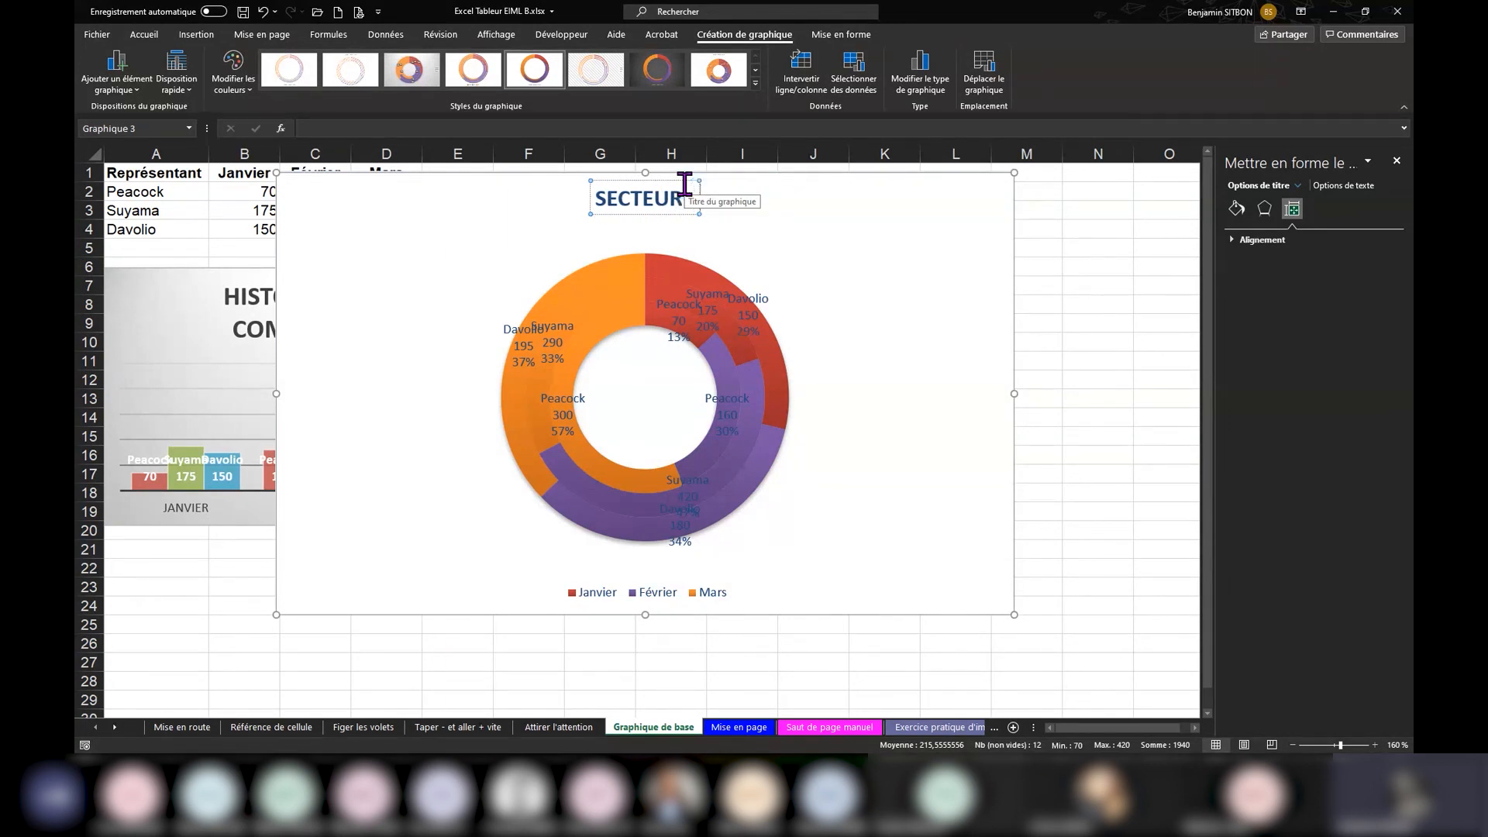
type(": DE")
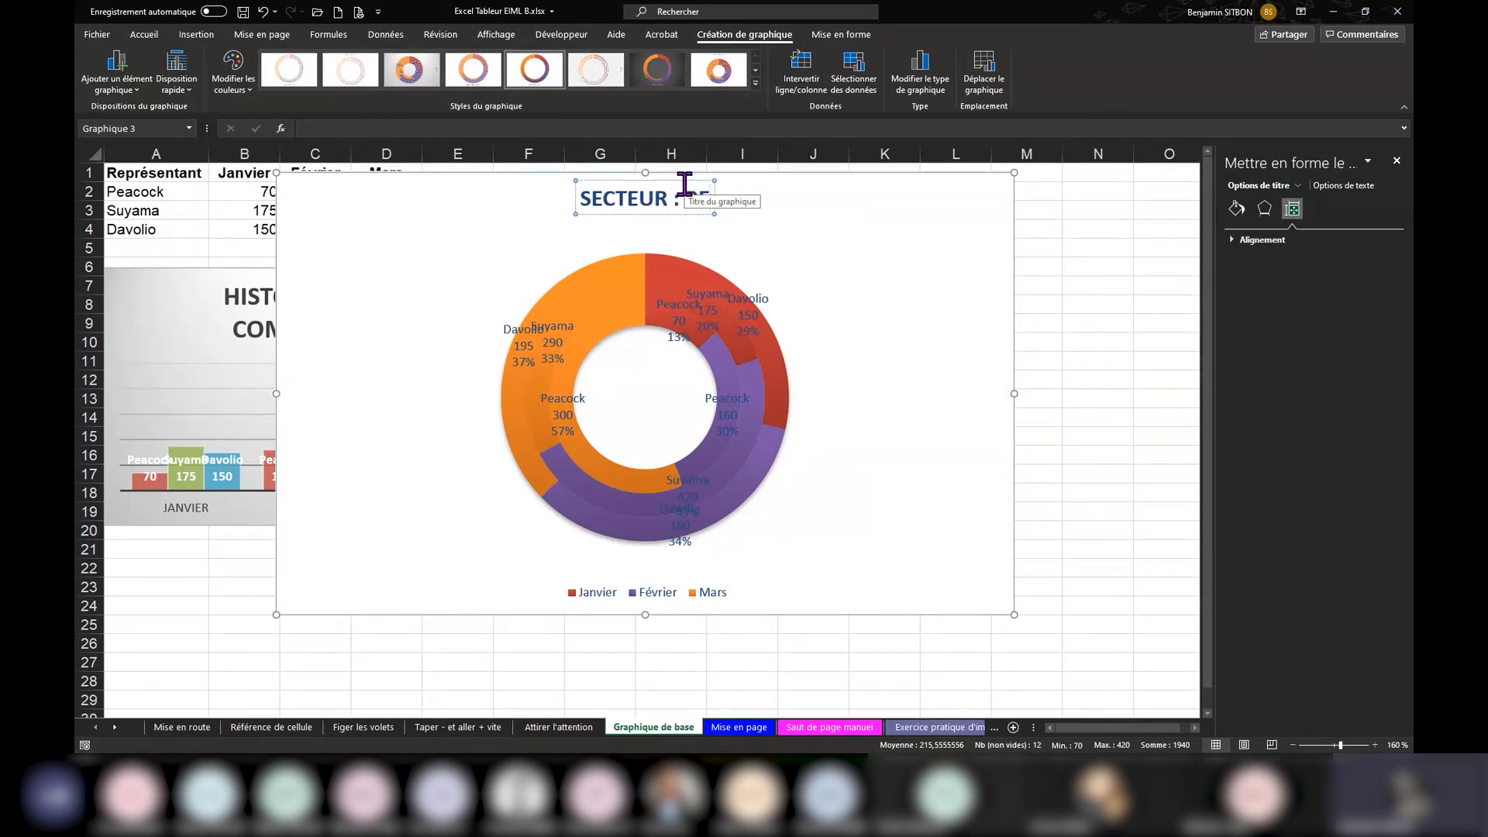
type("PA")
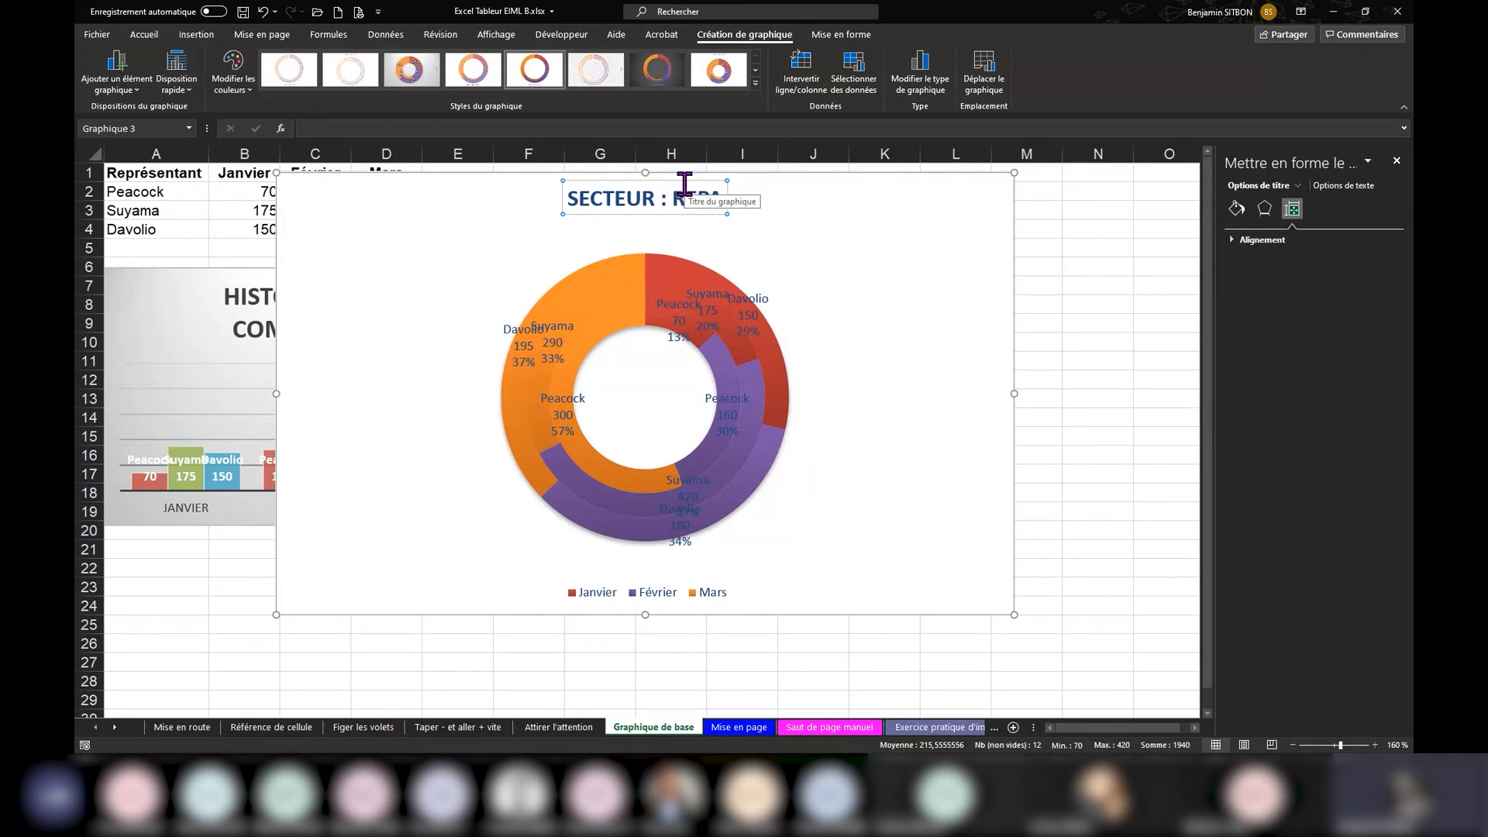
type("RTITION")
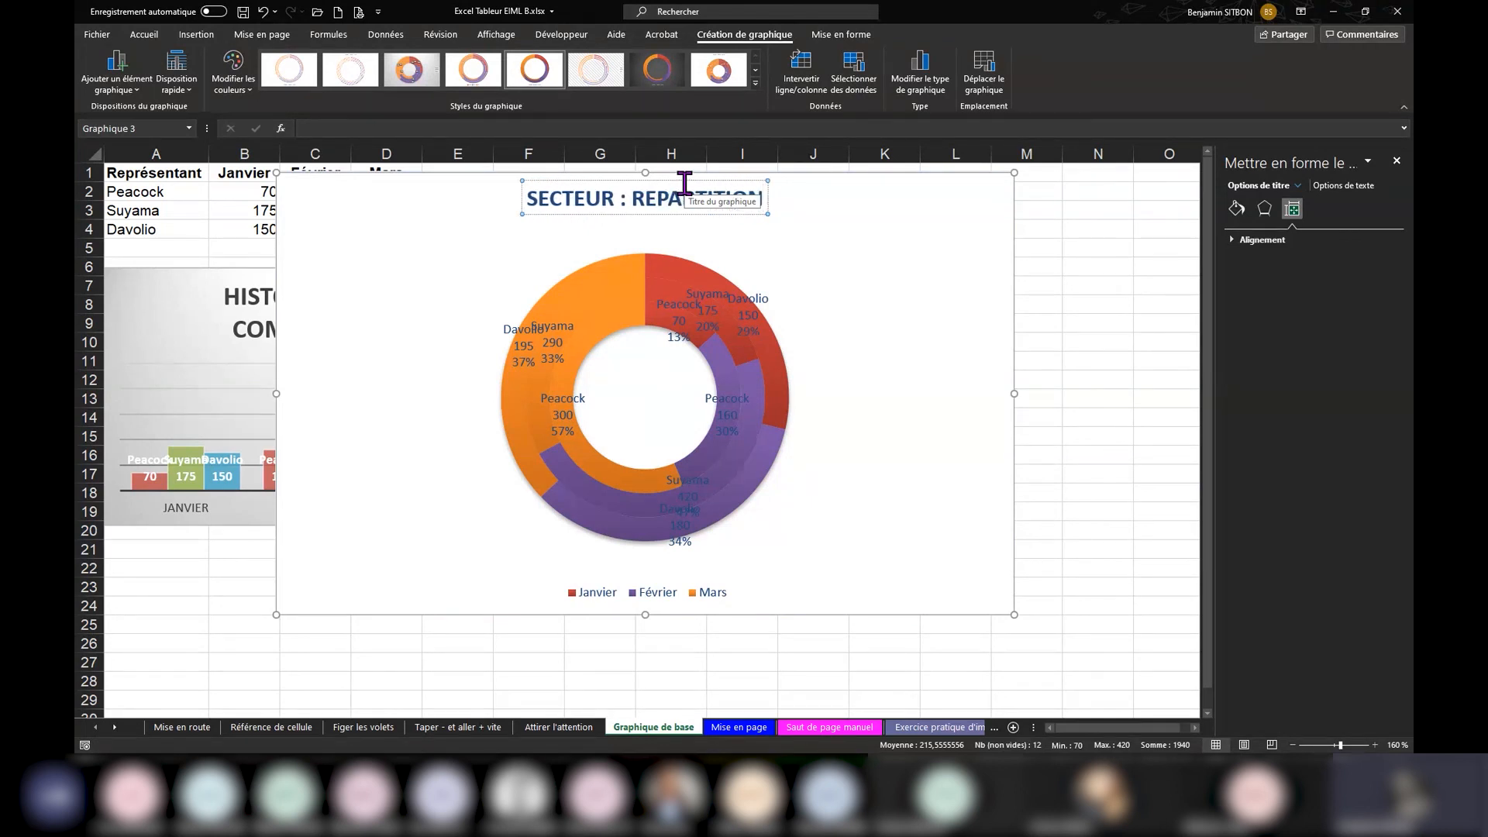
left_click(785, 248)
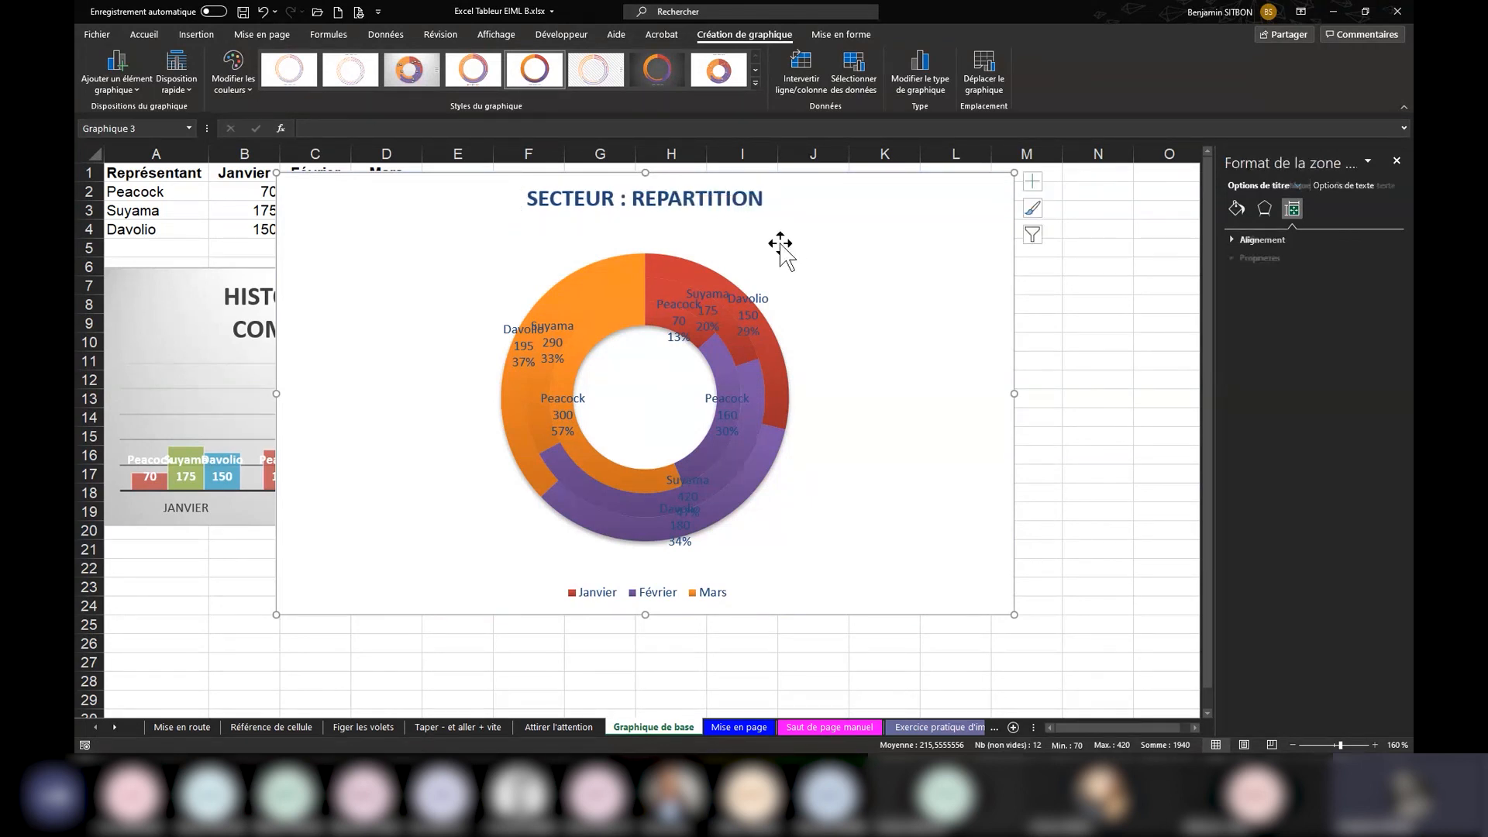
Step: Append " %" to the end of the doughnut chart's title so it reads "SECTEUR : REPARTITION %"
left_click(762, 200)
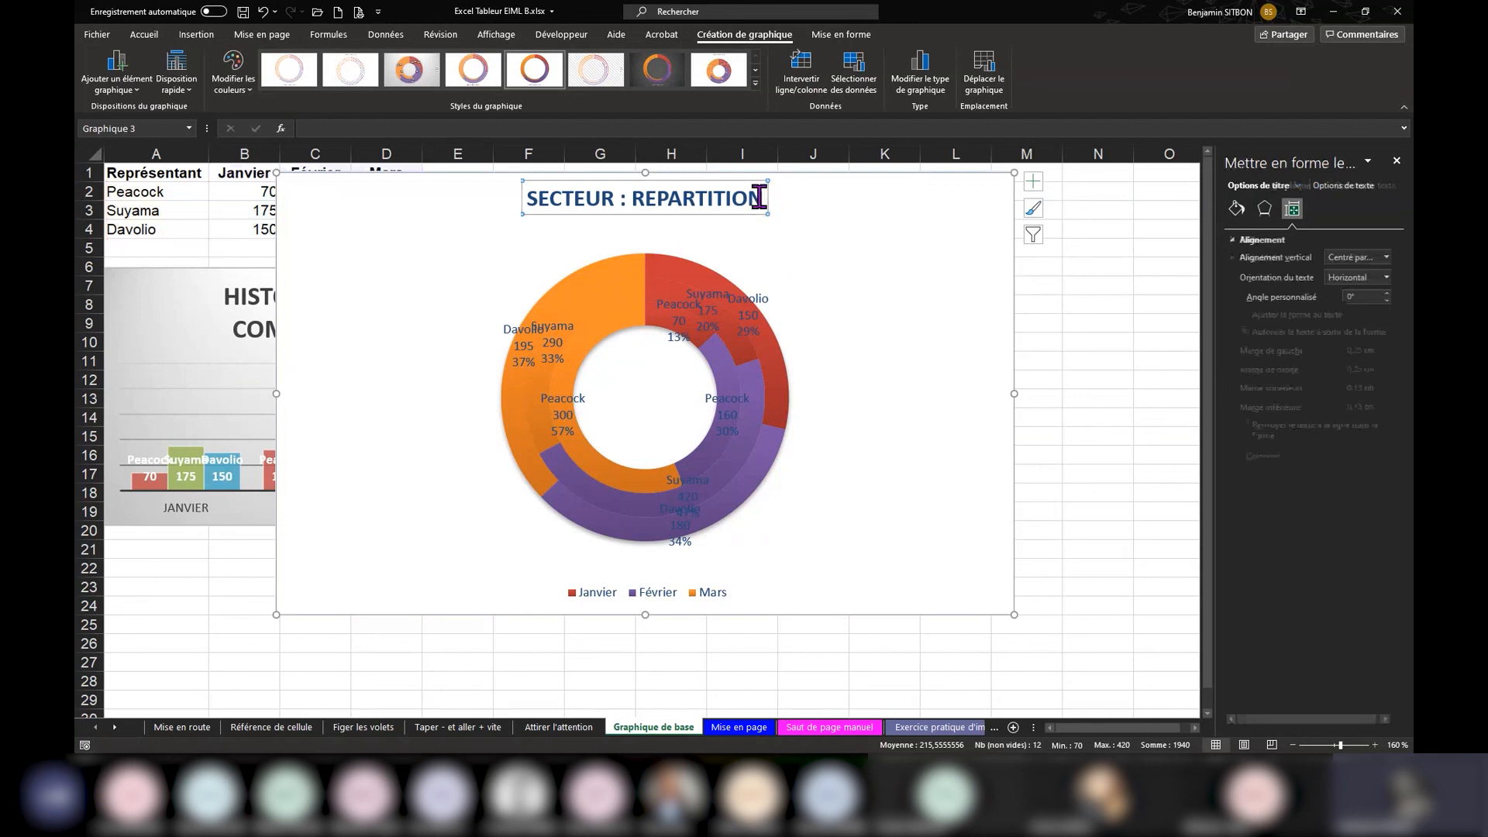
left_click(759, 197)
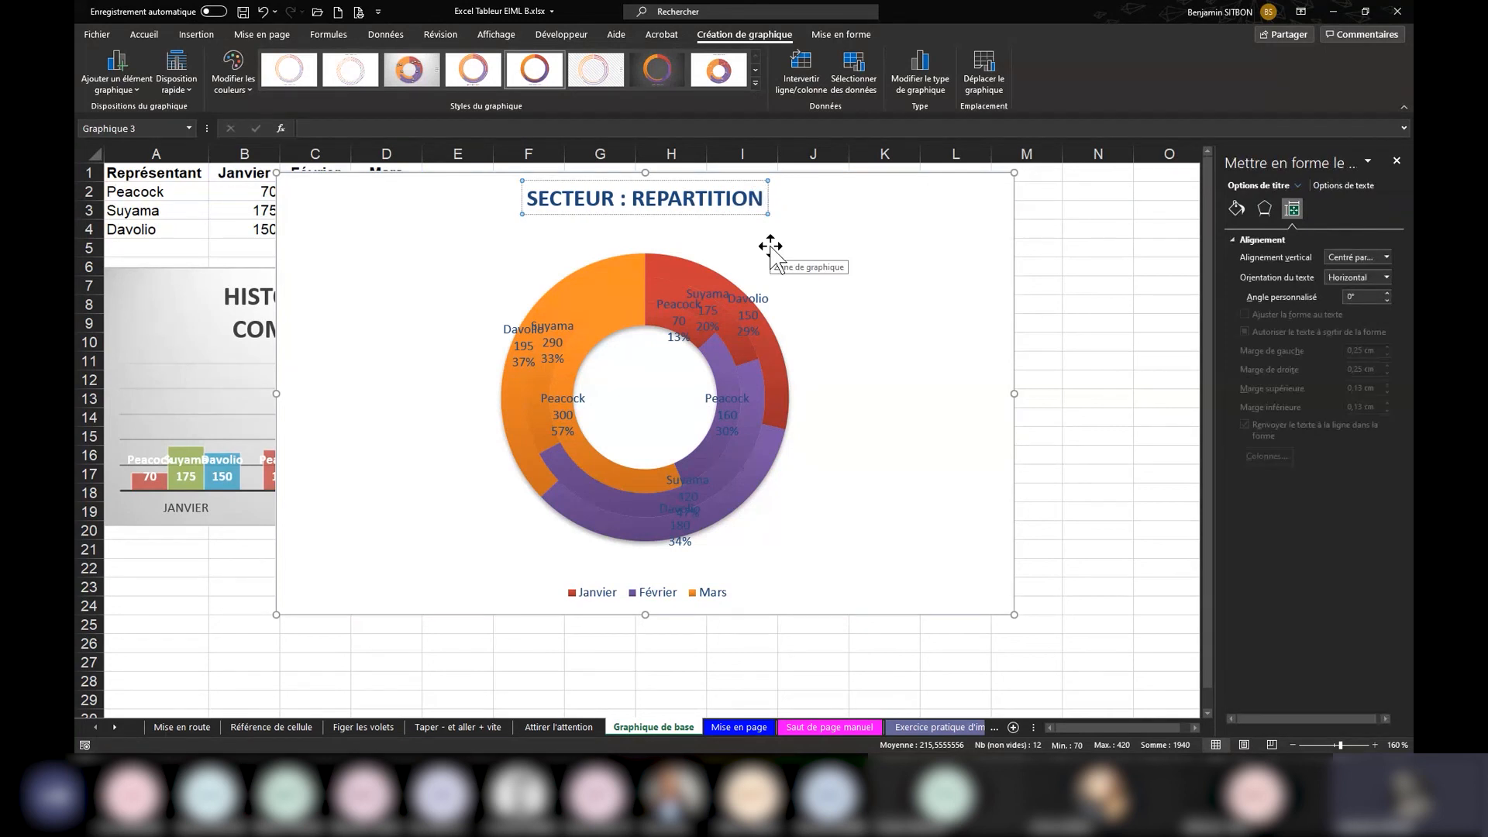
type("%")
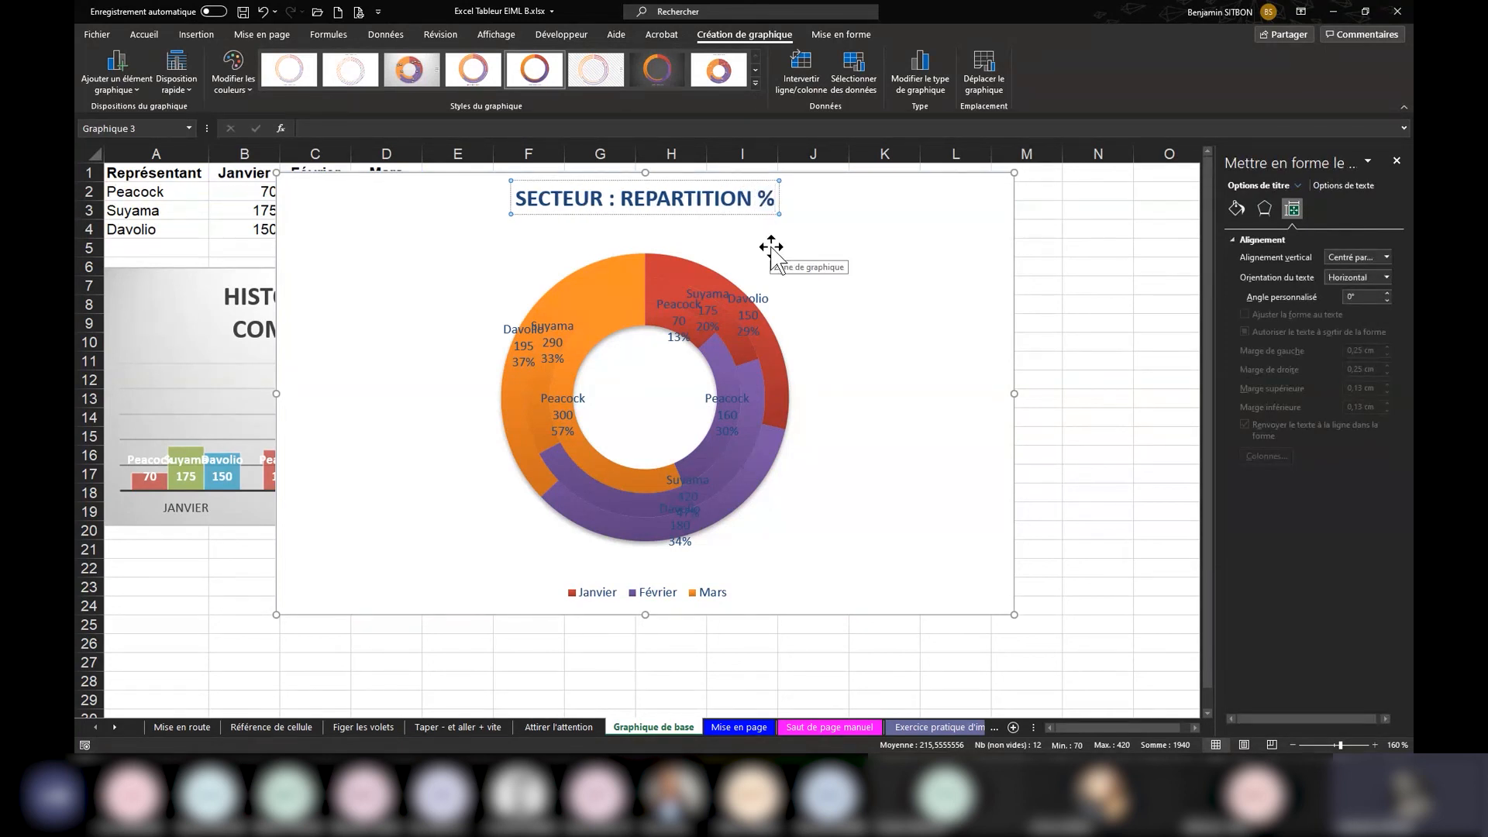
left_click(835, 314)
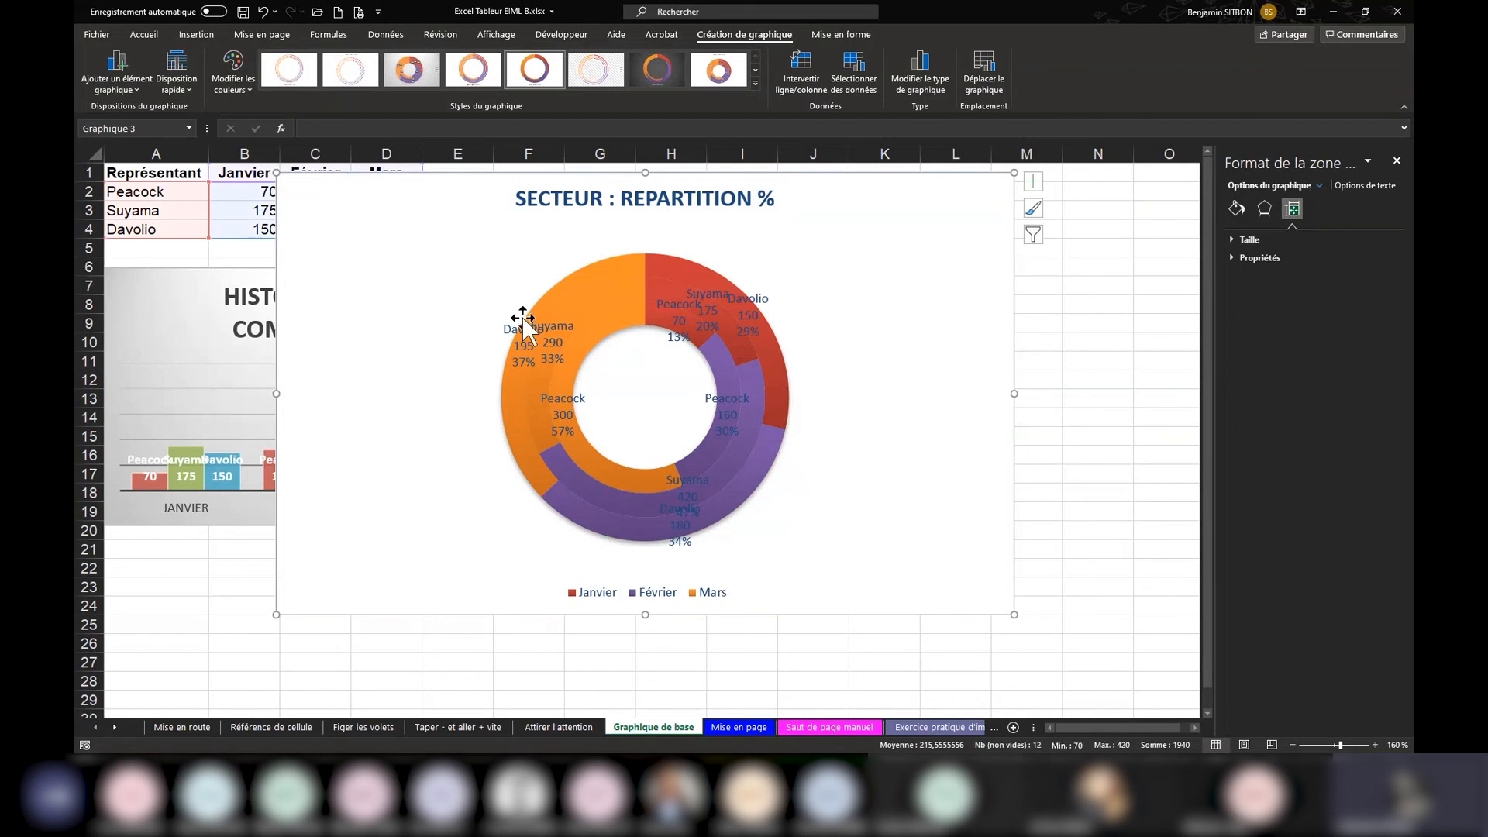
Step: Move the doughnut chart around the sheet to uncover the data table, the histogram and the line chart
left_click_drag(415, 214, 521, 352)
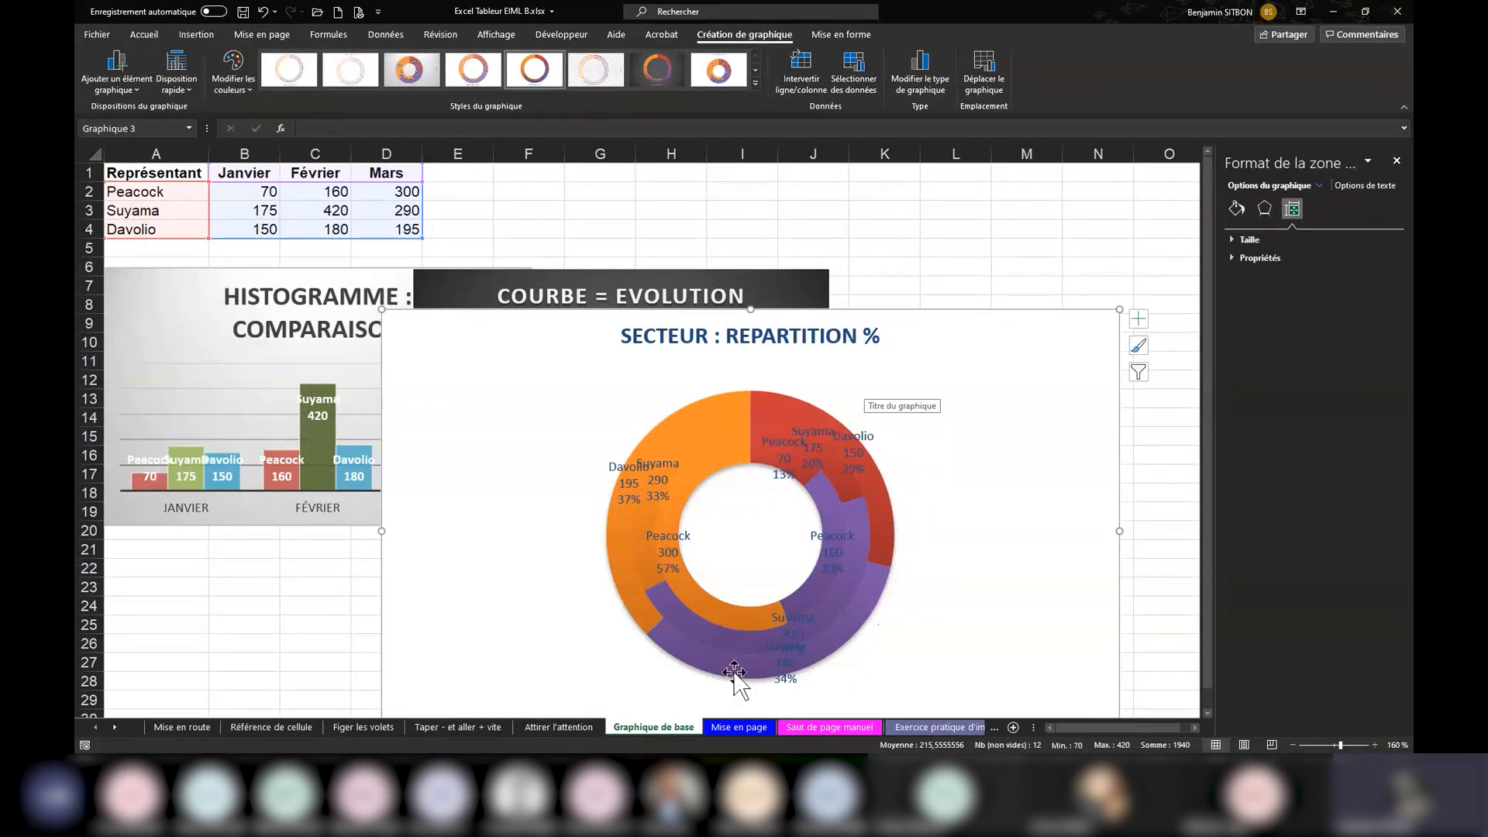
left_click_drag(565, 431, 591, 246)
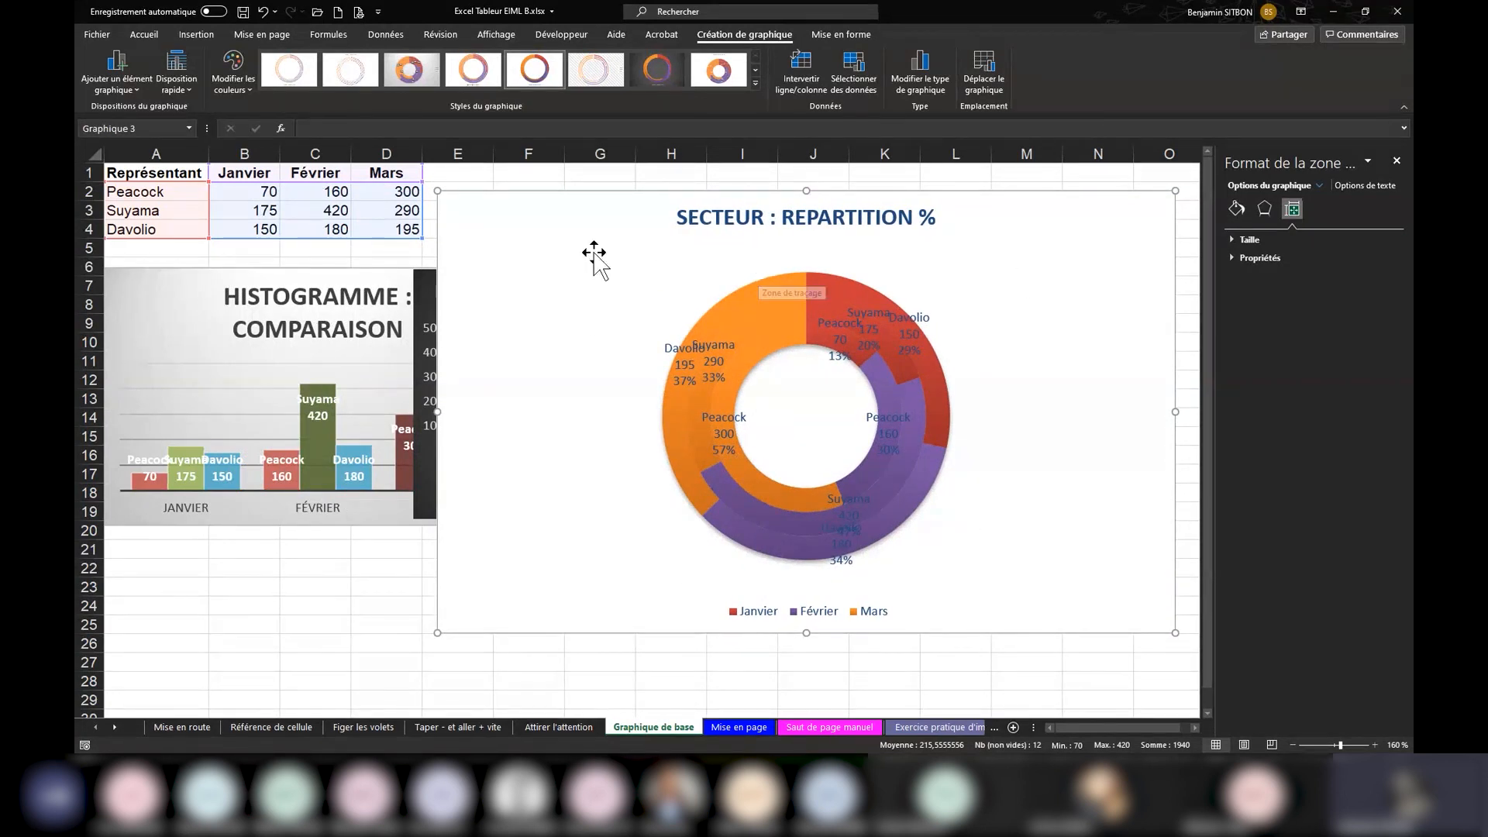
left_click_drag(538, 226, 332, 245)
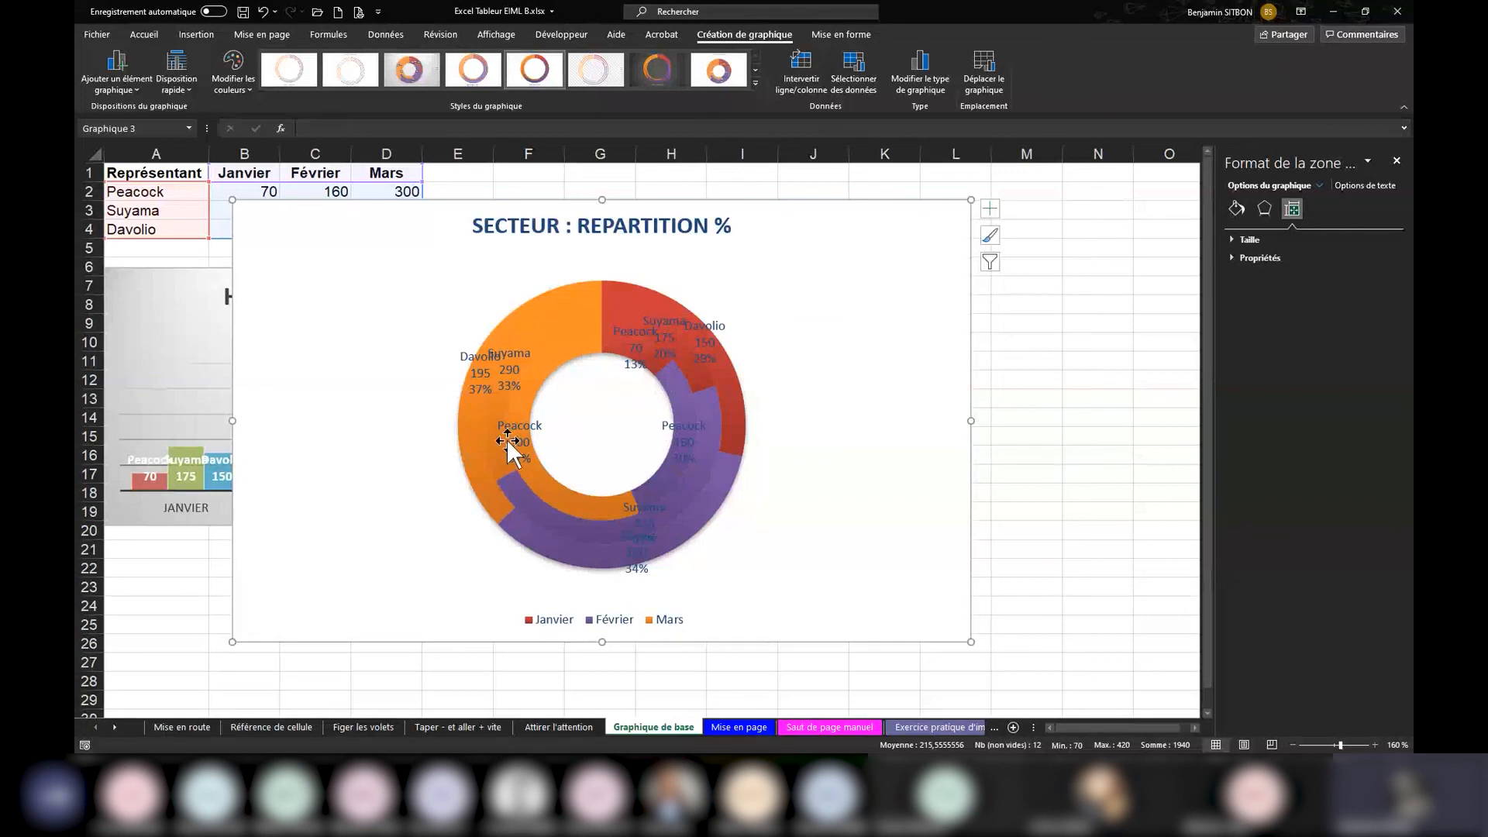
left_click_drag(392, 286, 558, 293)
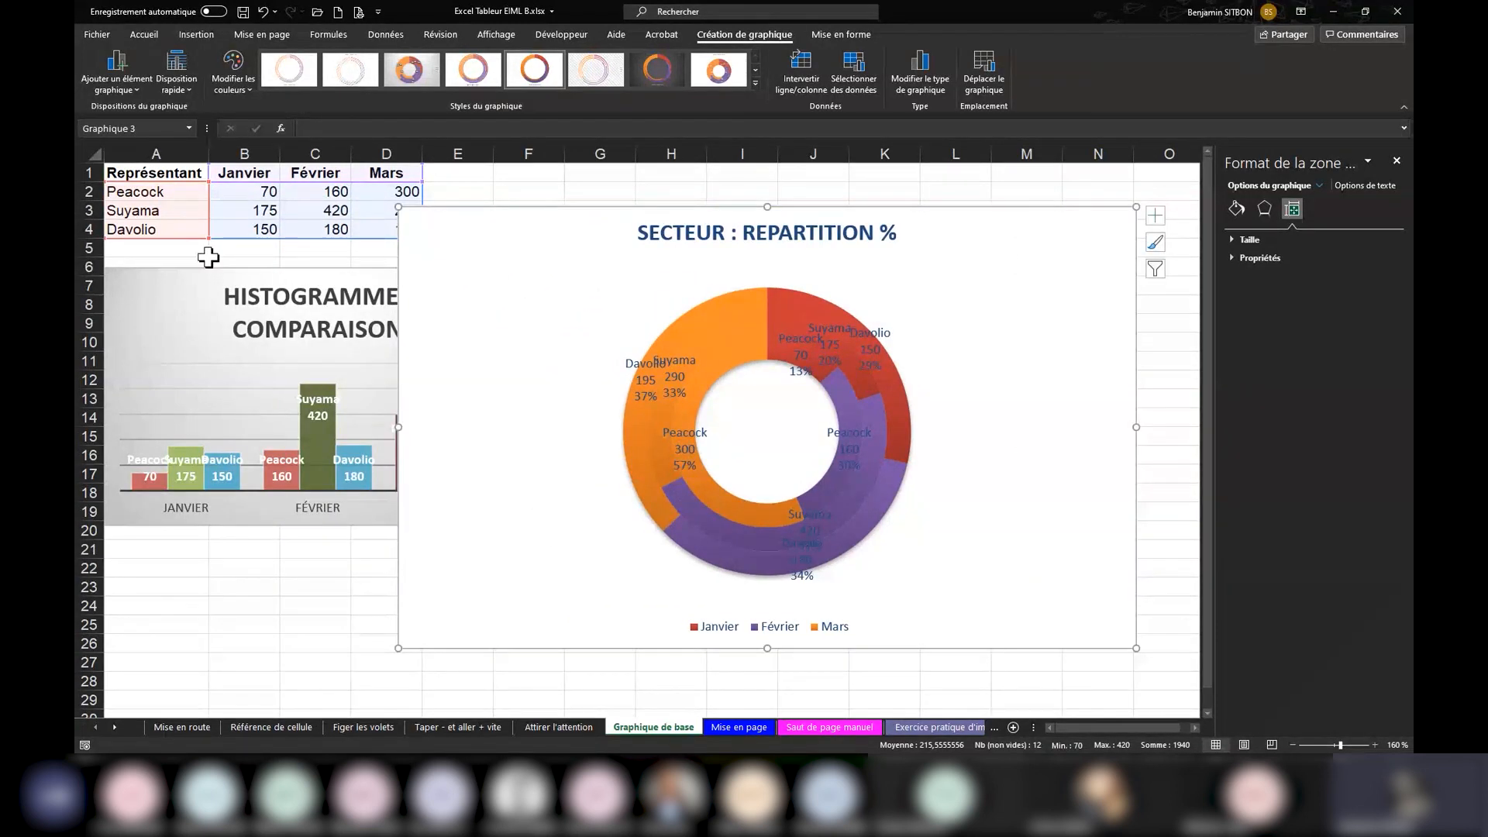
left_click_drag(475, 259, 767, 269)
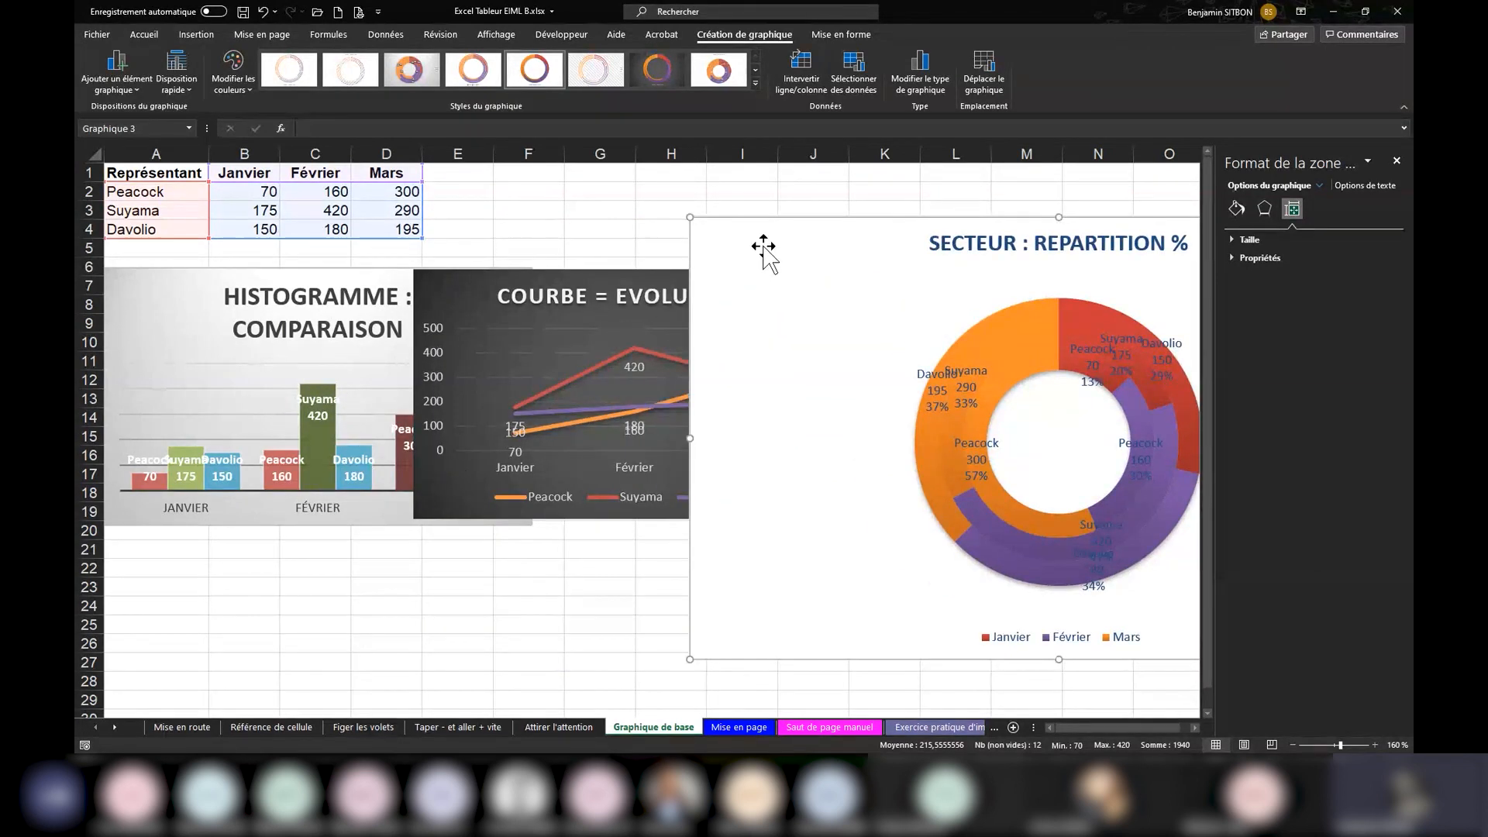
left_click_drag(764, 249, 771, 393)
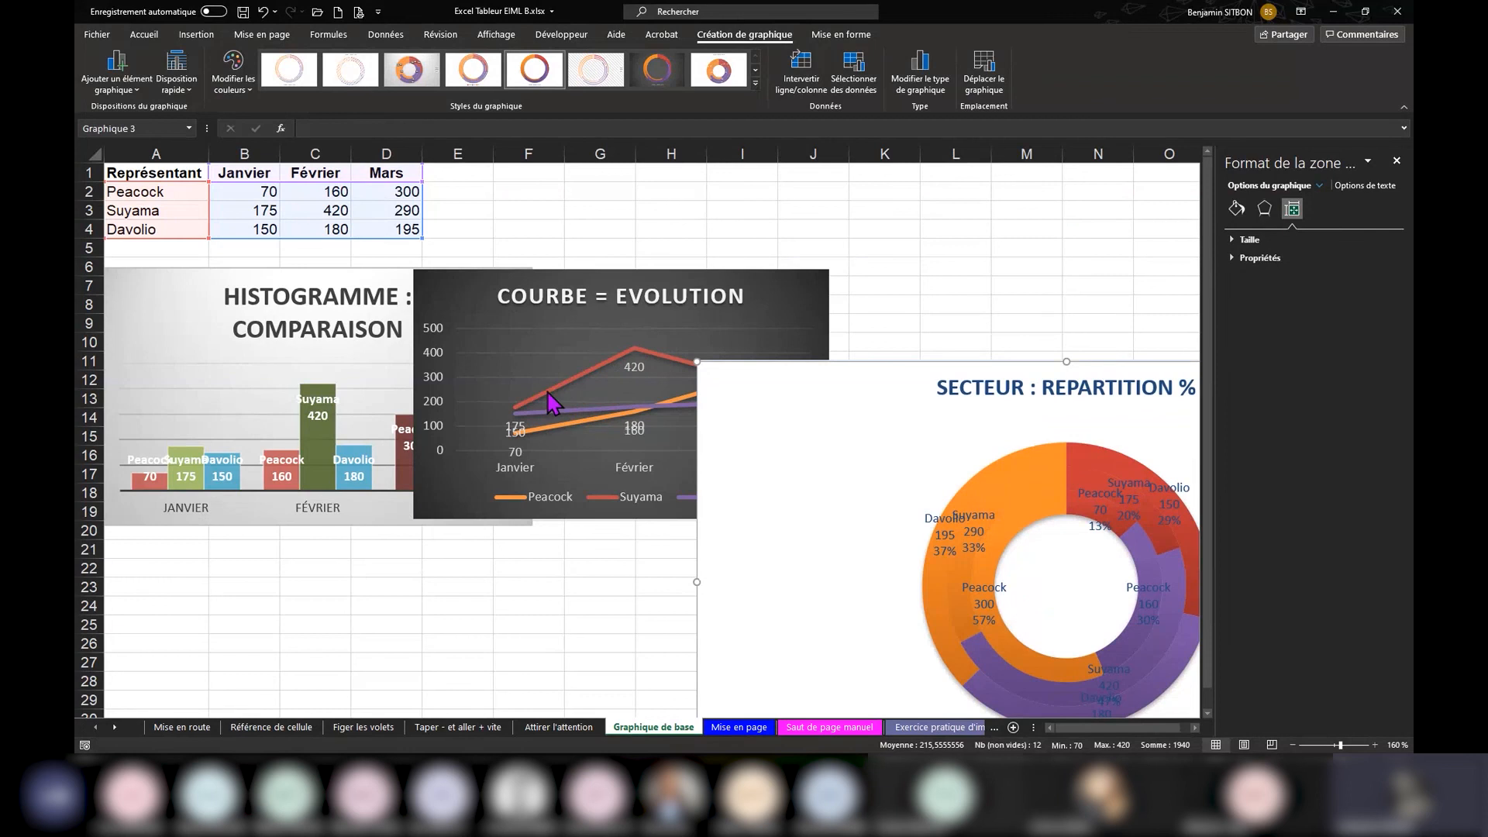
Step: Shrink the doughnut chart to about three quarters of its size and place it beside the data table, starting in column F over the line chart
left_click_drag(824, 432, 578, 256)
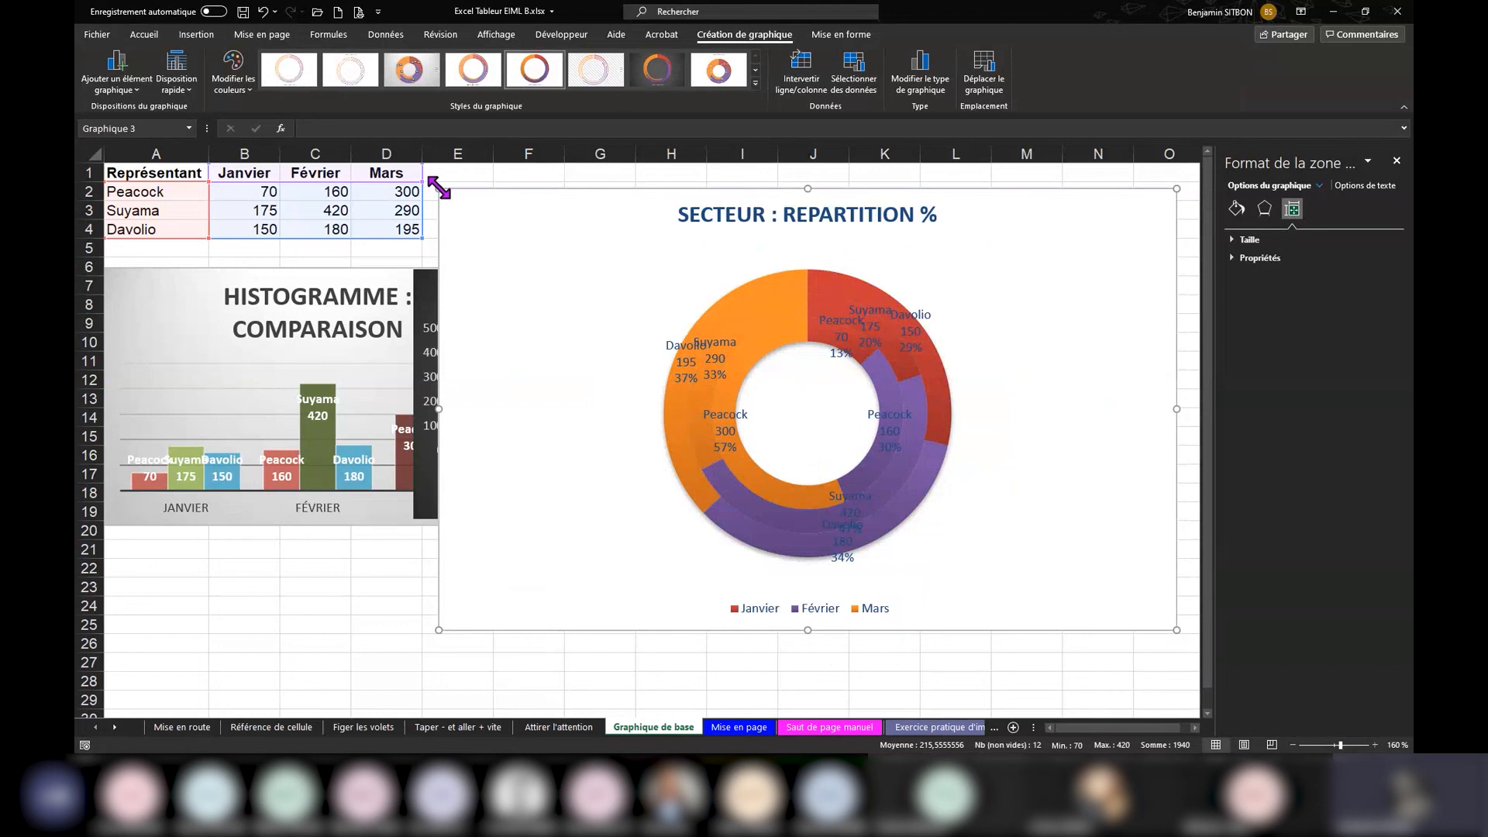
left_click_drag(439, 189, 625, 300)
left_click_drag(724, 385, 587, 291)
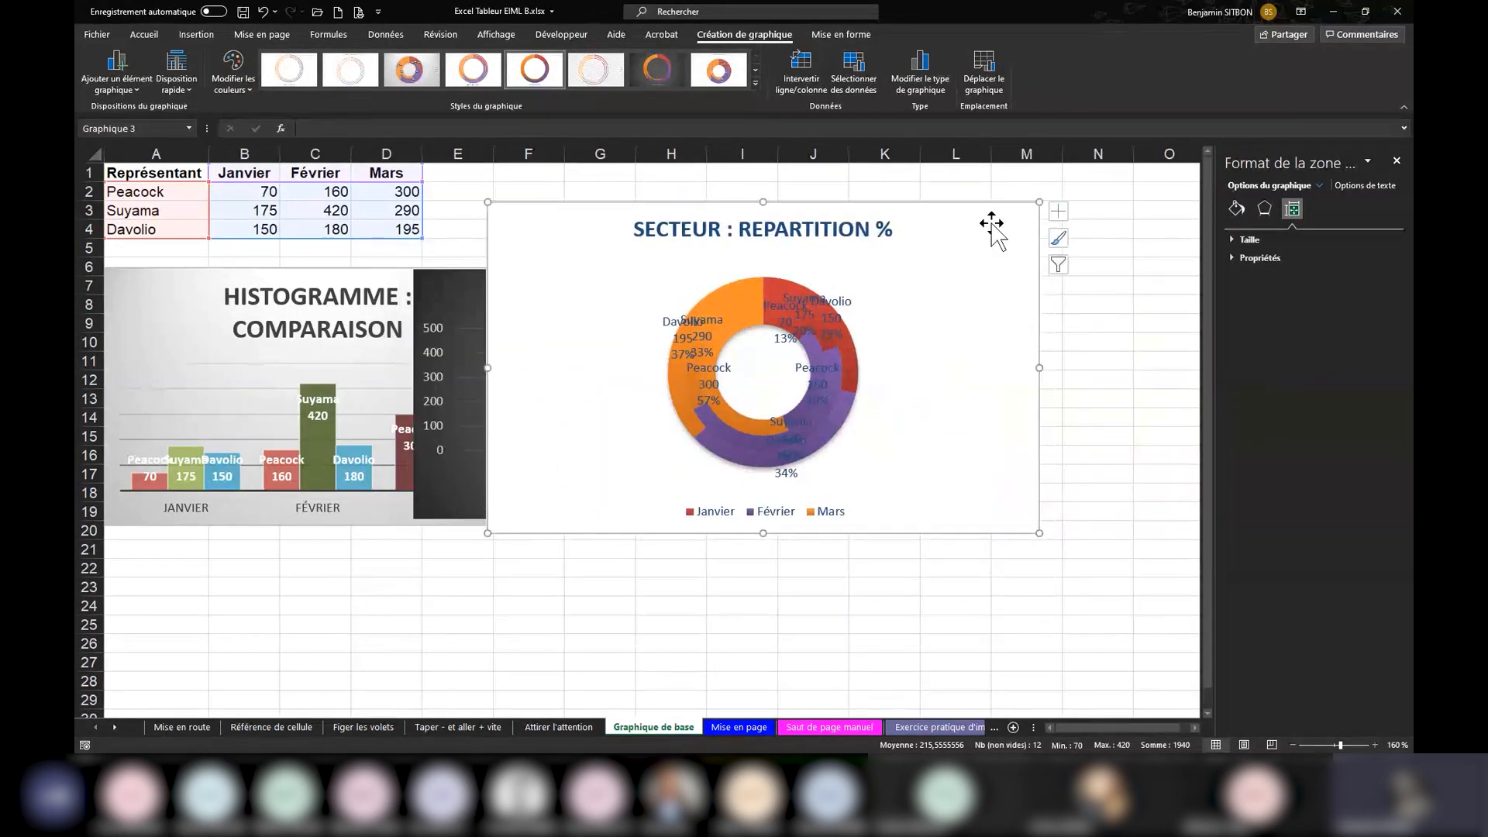